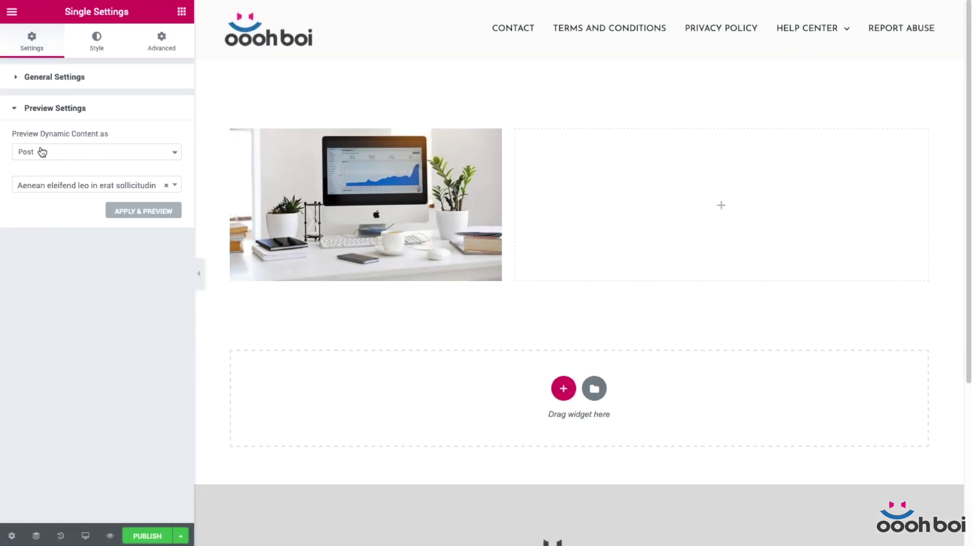
click(397, 333)
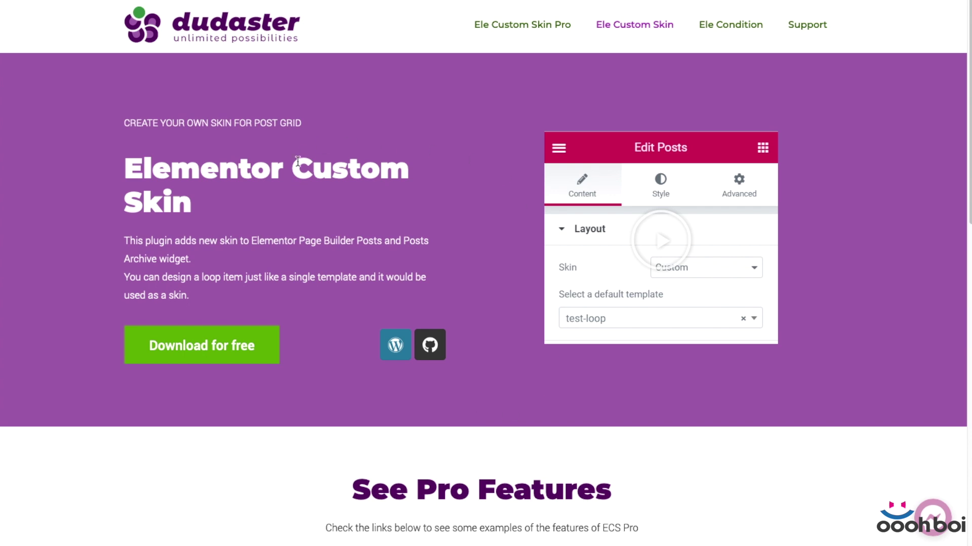
drag(192, 212, 135, 174)
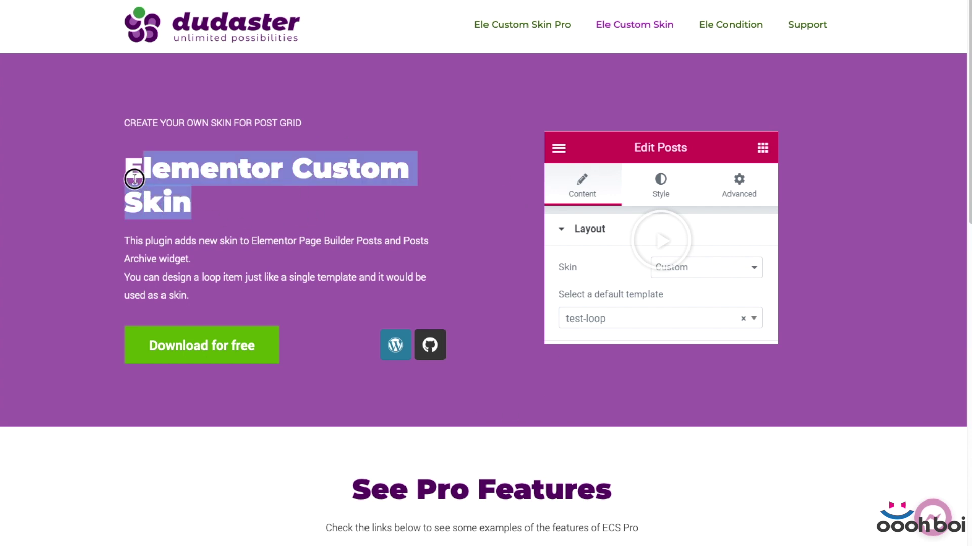
click(130, 169)
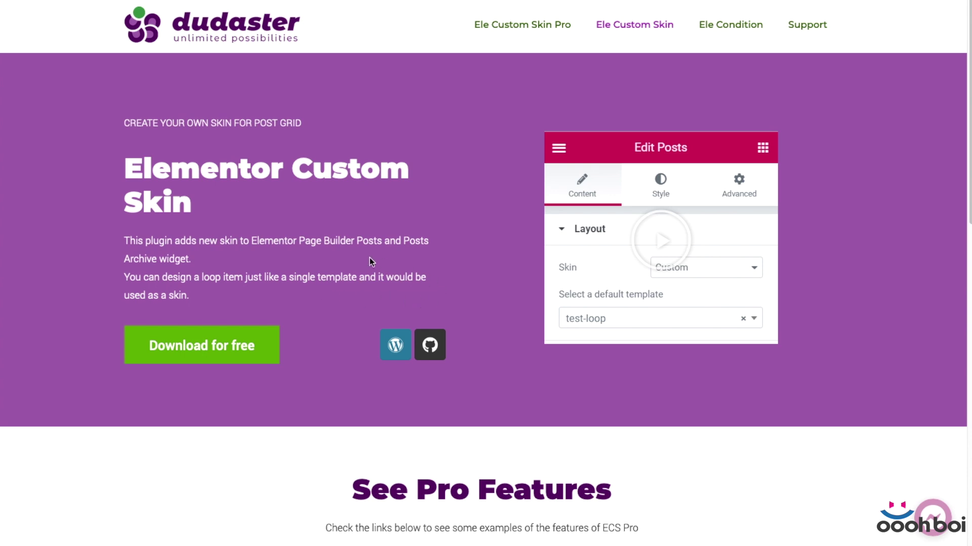
click(661, 244)
click(905, 207)
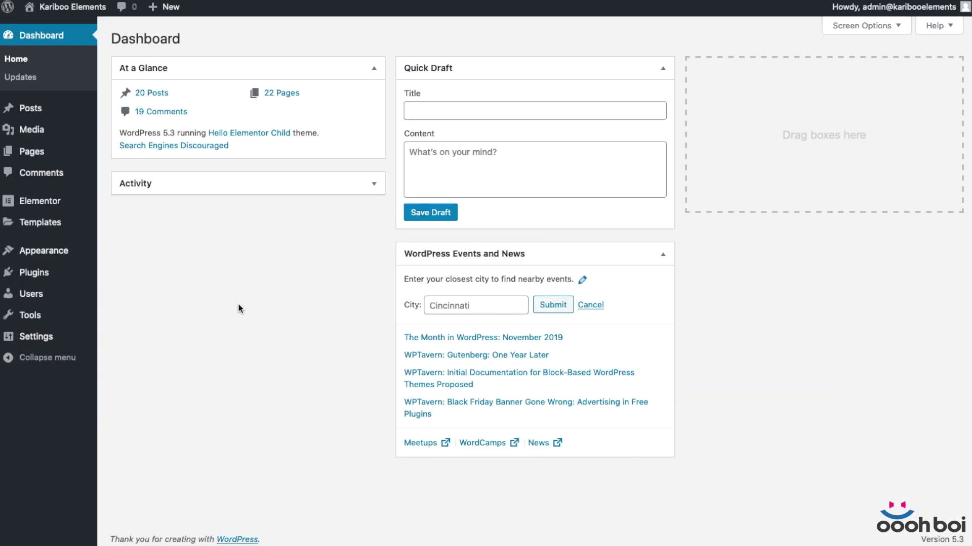
- Search the WordPress plugin directory for "ele custom skin", then install and activate the Elementor Custom Skin plugin
mouse_move(34, 278)
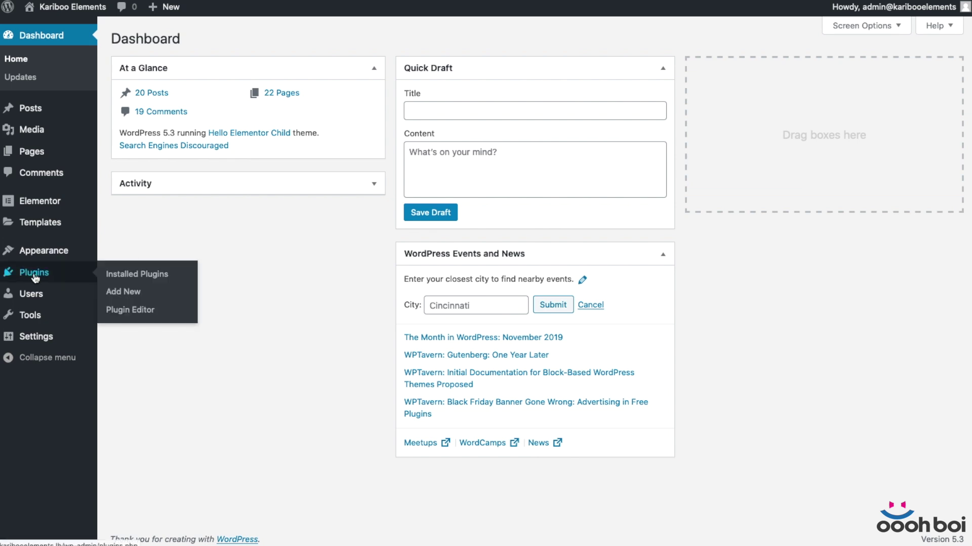
click(125, 295)
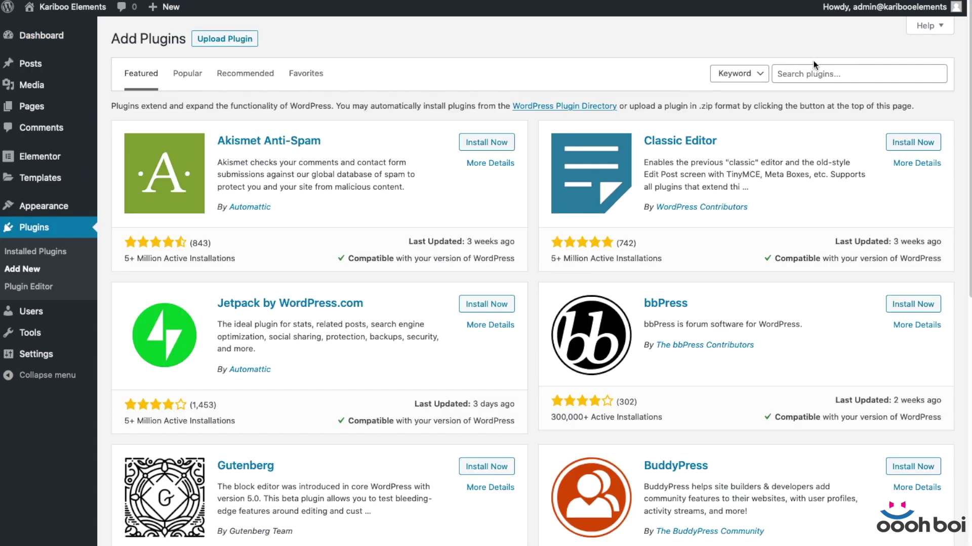
click(815, 72)
text(e)
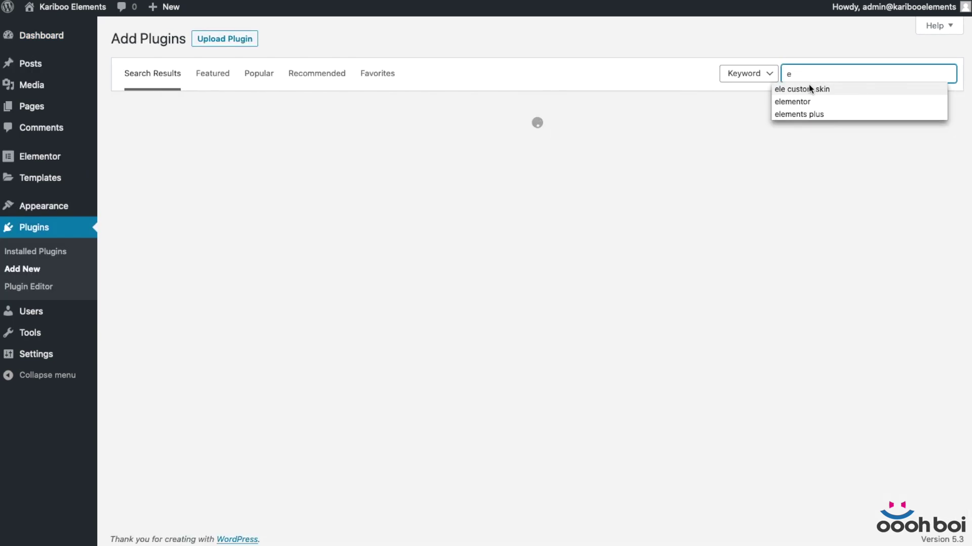
click(809, 85)
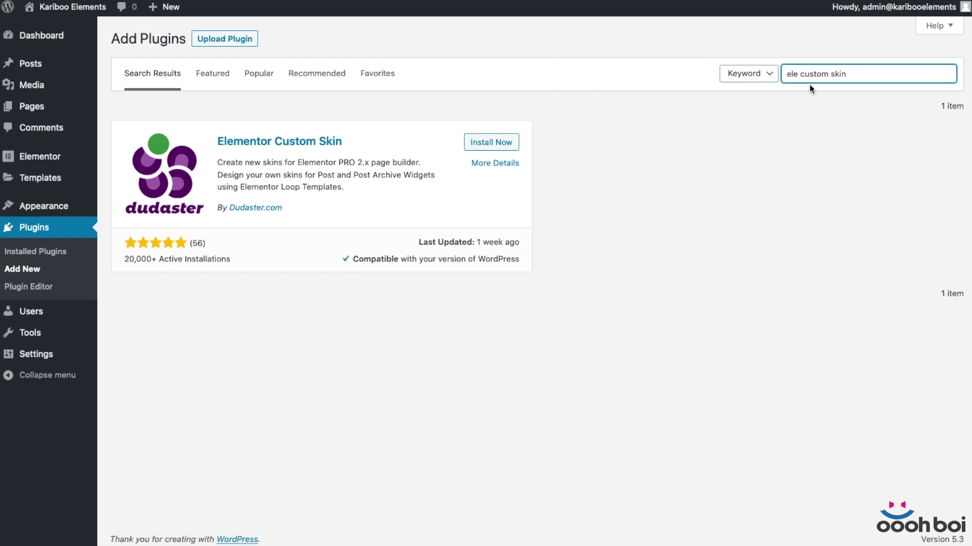
click(490, 144)
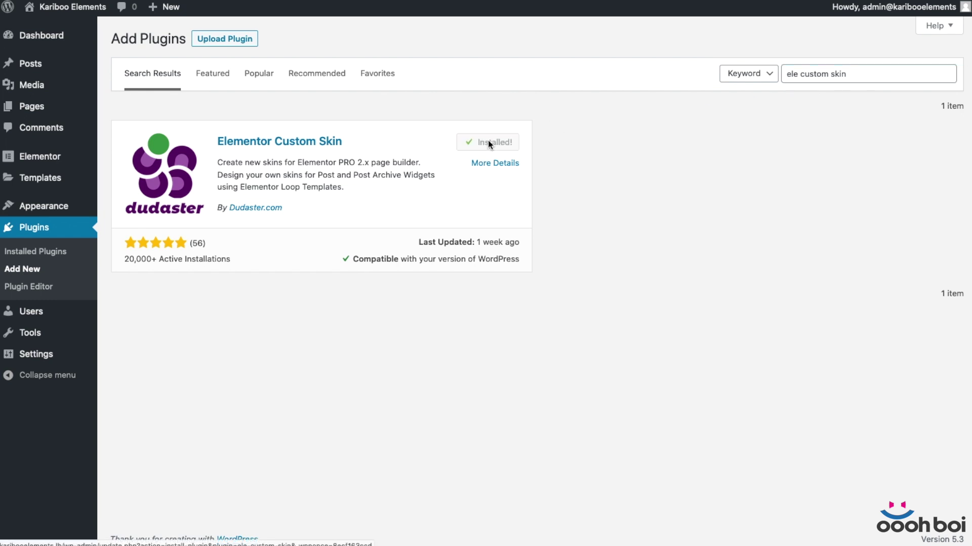
click(498, 143)
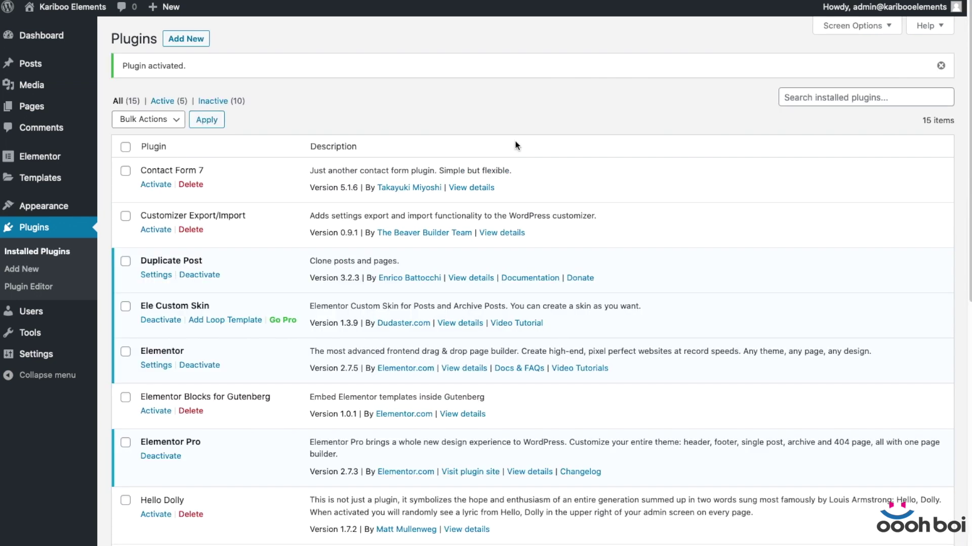
drag(222, 304, 139, 306)
click(230, 301)
- Create a new Archive template named "OoohBoi Archives" and dismiss the block library to start from a blank layout
mouse_move(31, 178)
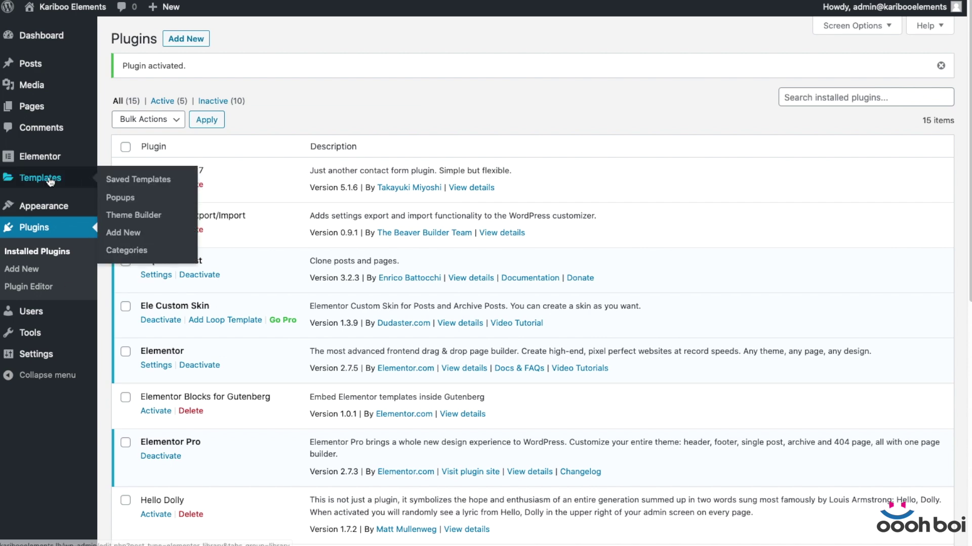
click(127, 232)
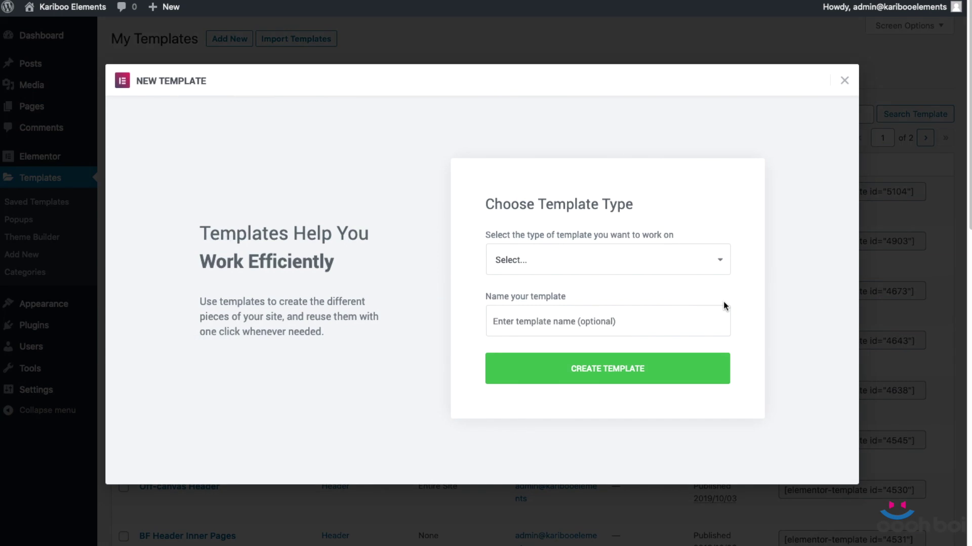
click(607, 261)
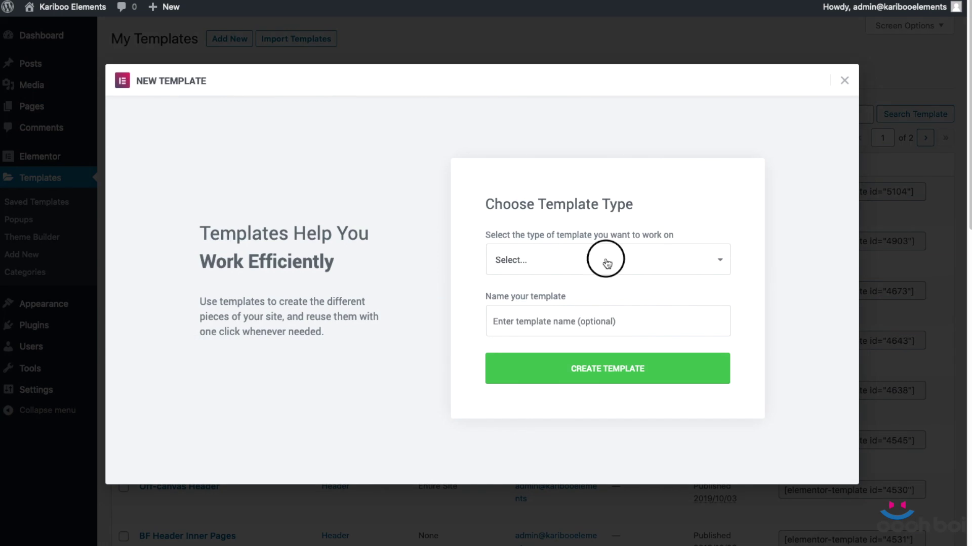
click(597, 356)
click(583, 323)
text(oo)
click(558, 341)
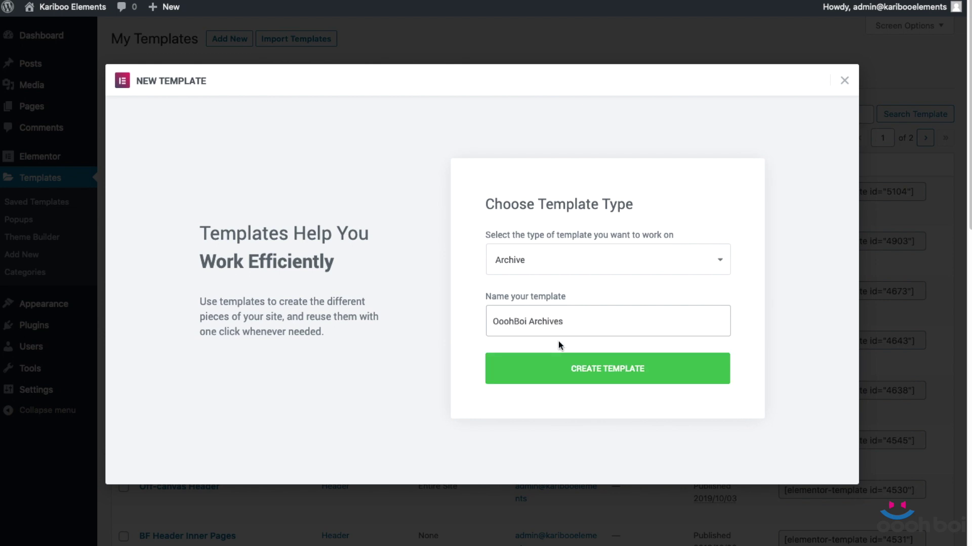
click(602, 368)
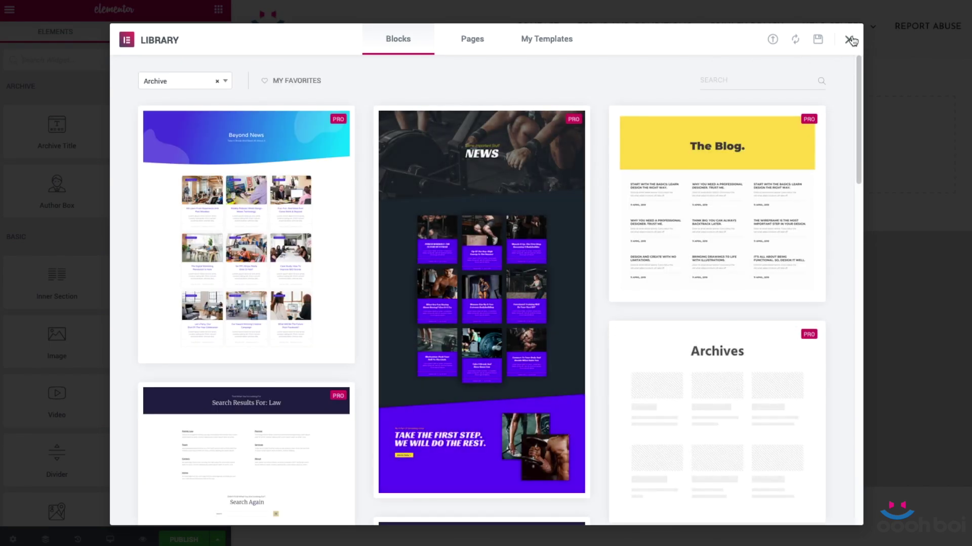
click(849, 39)
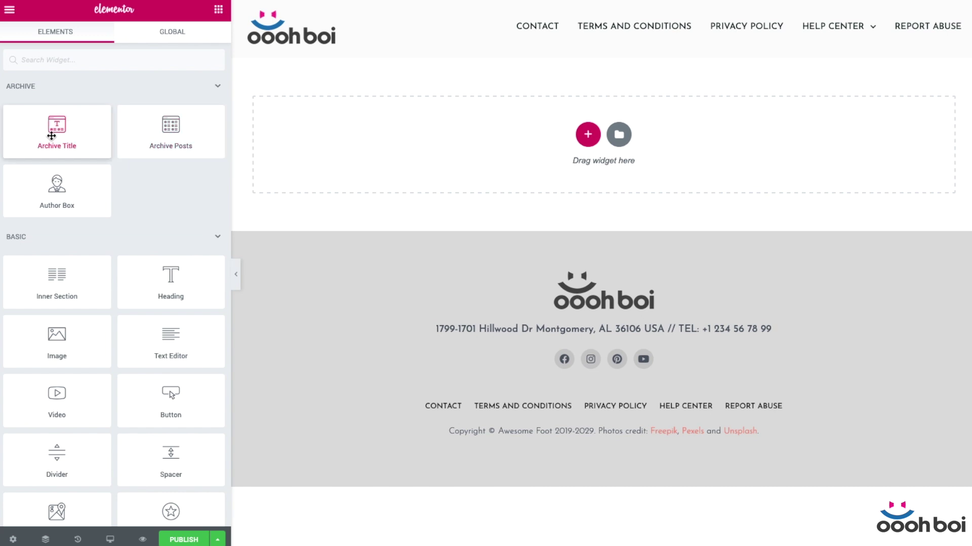
- Add an Archive Title widget to the blank area and set its section's margins to 100 px top and 50 px bottom
drag(61, 126, 507, 137)
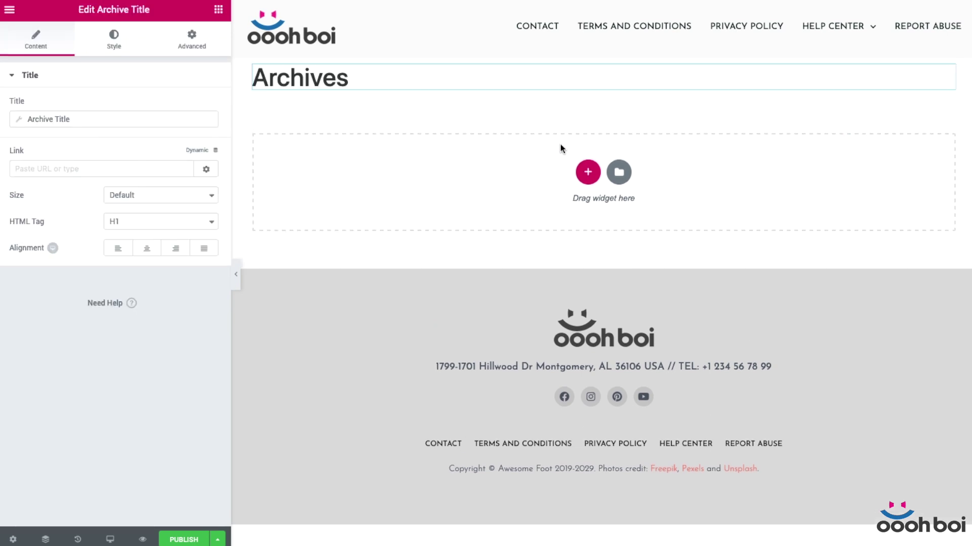
click(603, 52)
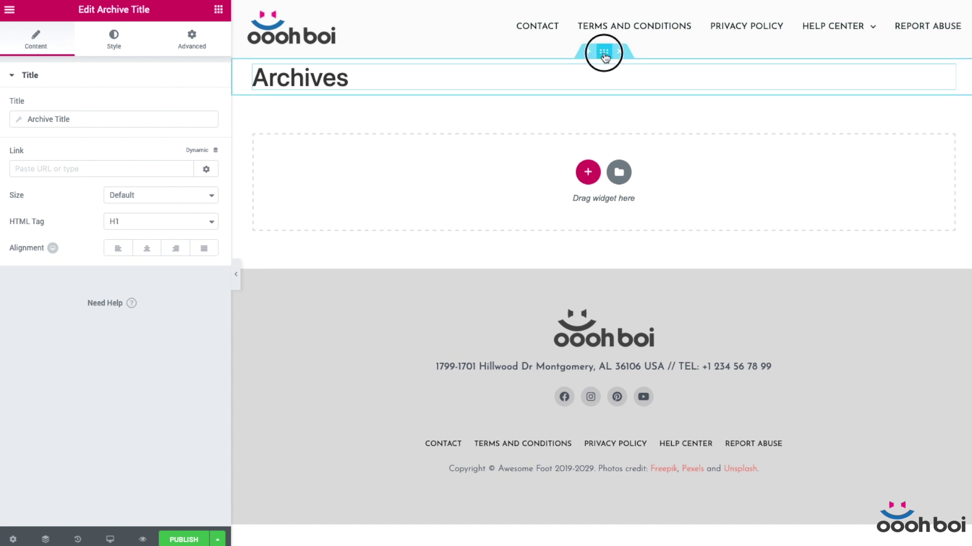
click(193, 40)
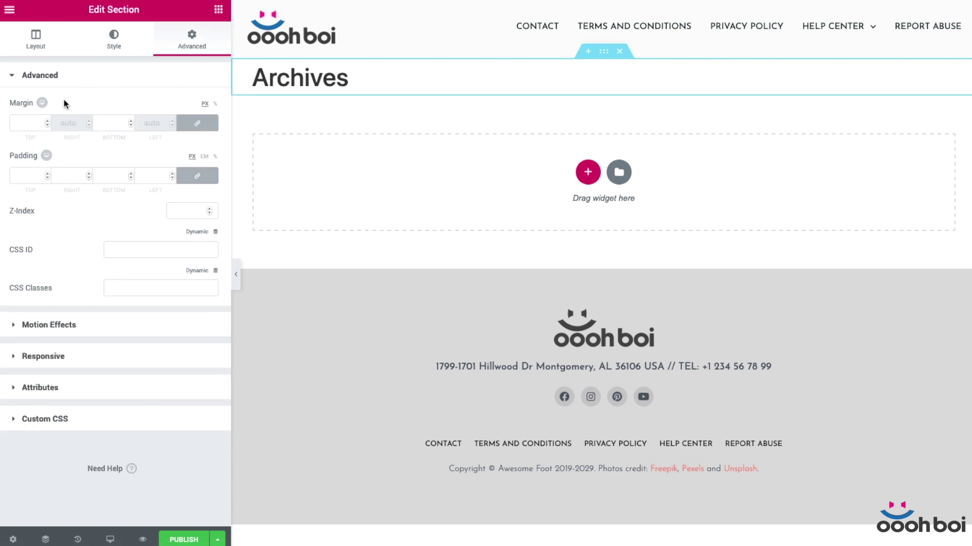
click(27, 127)
text(100)
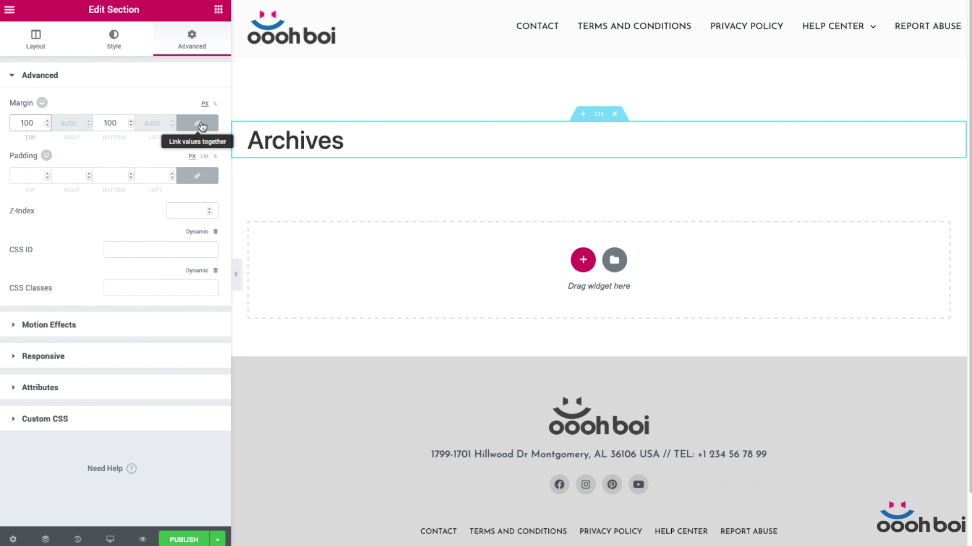
click(199, 123)
drag(111, 125, 41, 127)
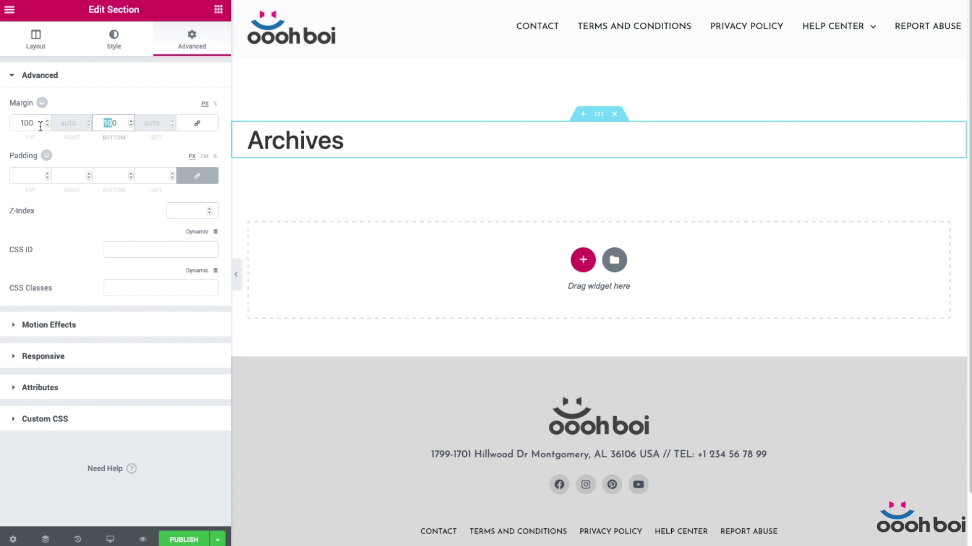
text(50)
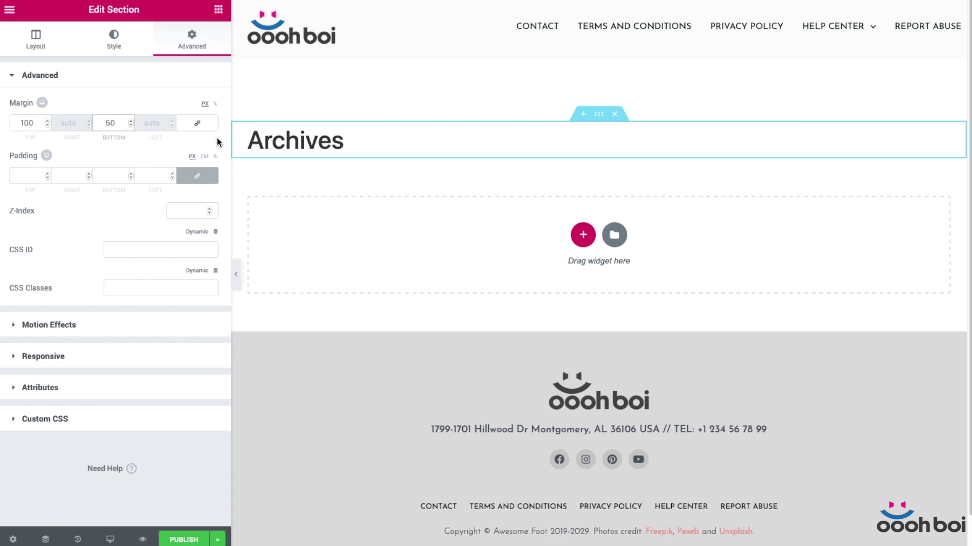
- Add a Heading widget below the archive title, with HTML tag div and the dynamic Archive Description as its text
click(218, 10)
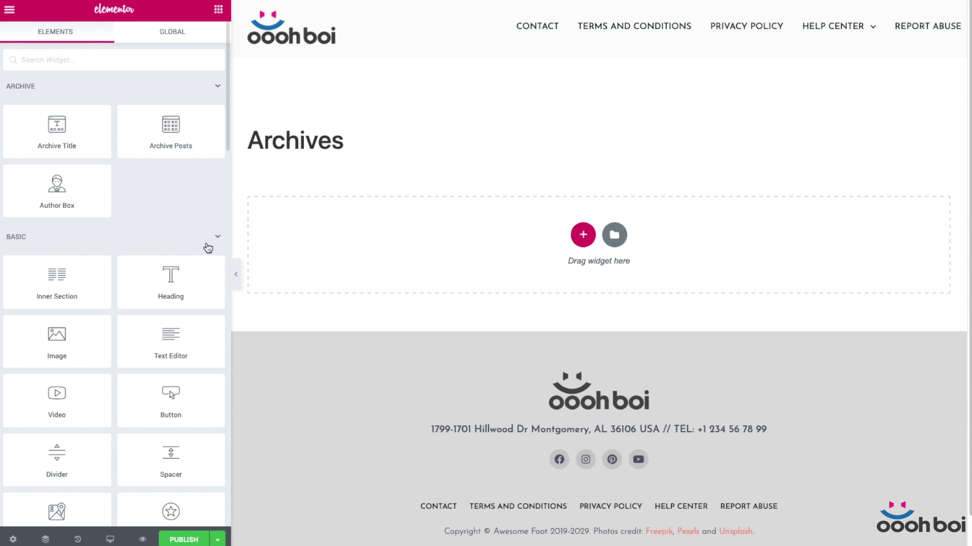
drag(162, 286, 345, 145)
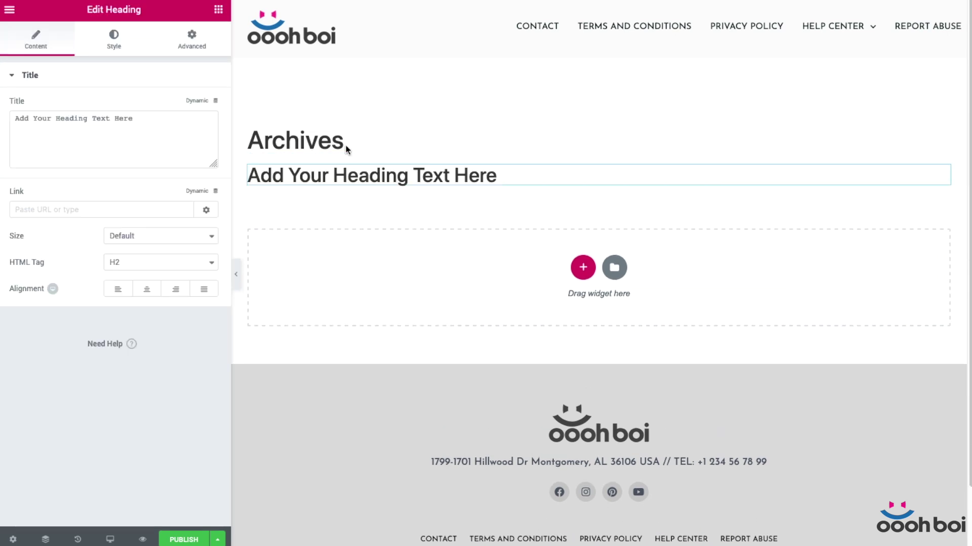
click(145, 266)
click(156, 321)
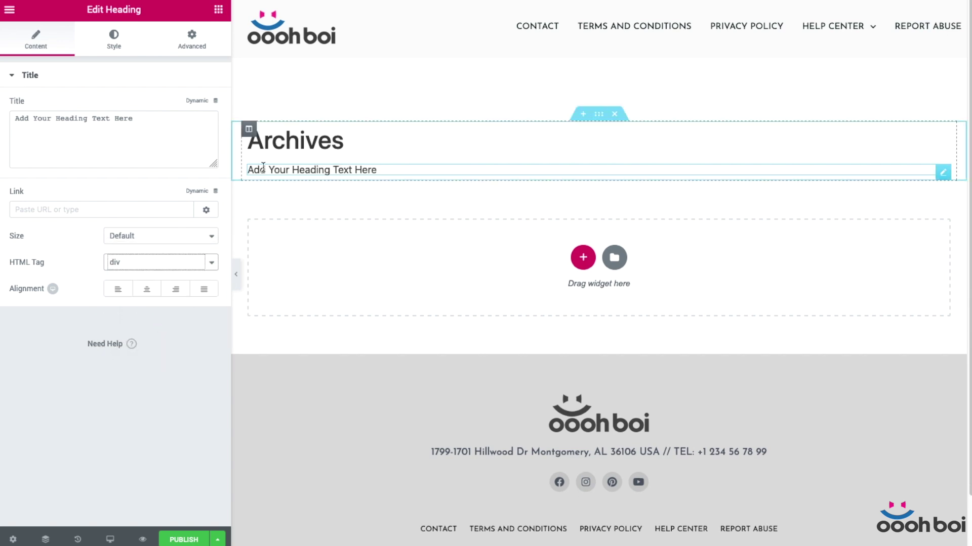
click(198, 101)
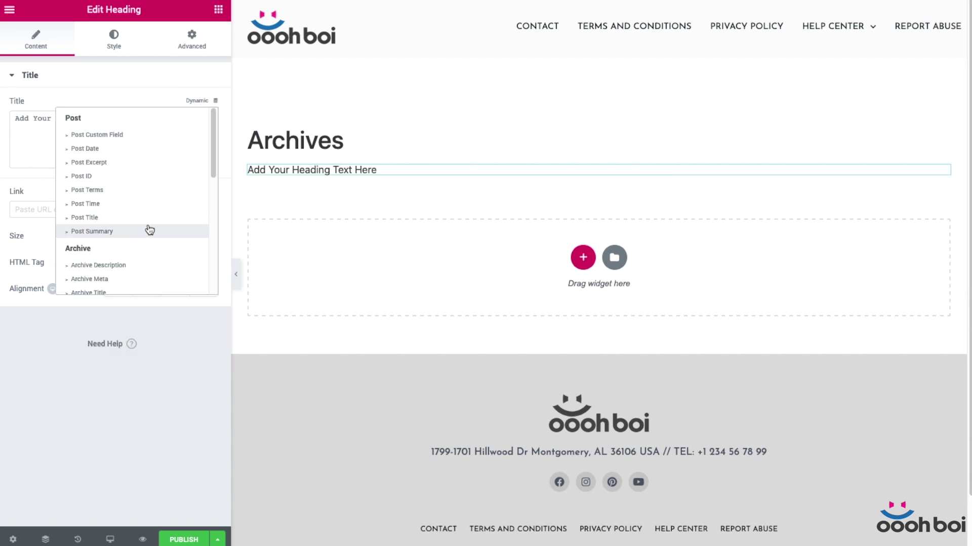
scroll(136, 244, down, 1)
click(136, 243)
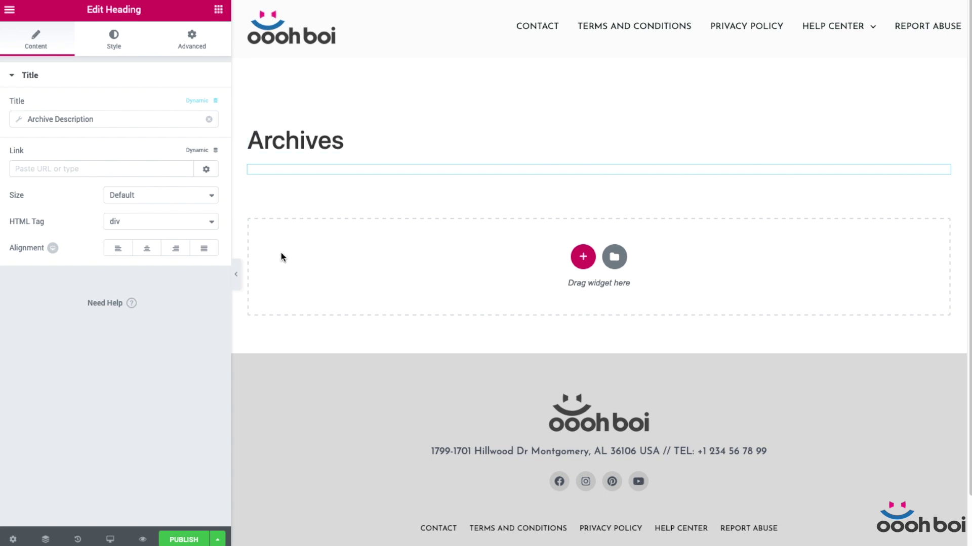
- Set the template's dynamic content preview to Categories Archive with the News category and apply it
click(13, 539)
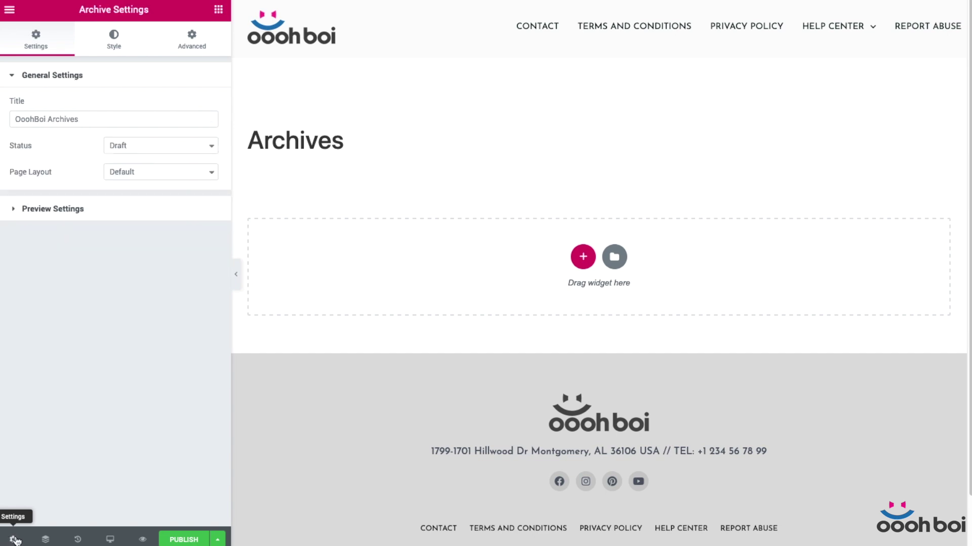
click(75, 208)
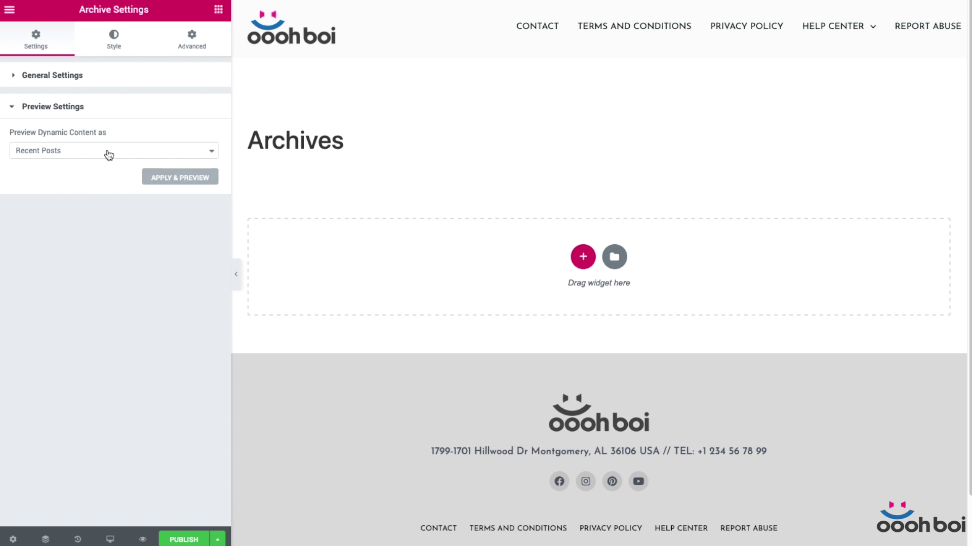
click(109, 155)
click(108, 192)
click(87, 191)
text(new)
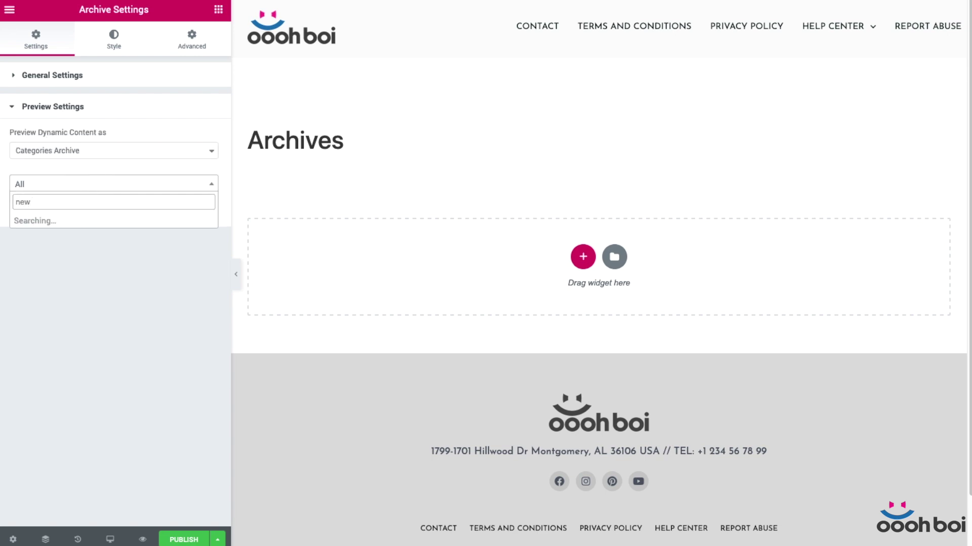
click(72, 219)
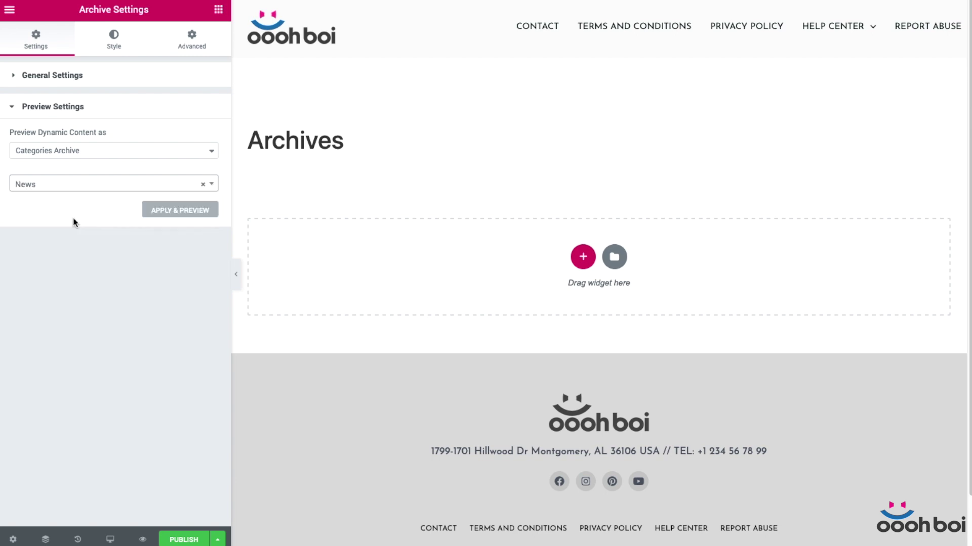
click(170, 211)
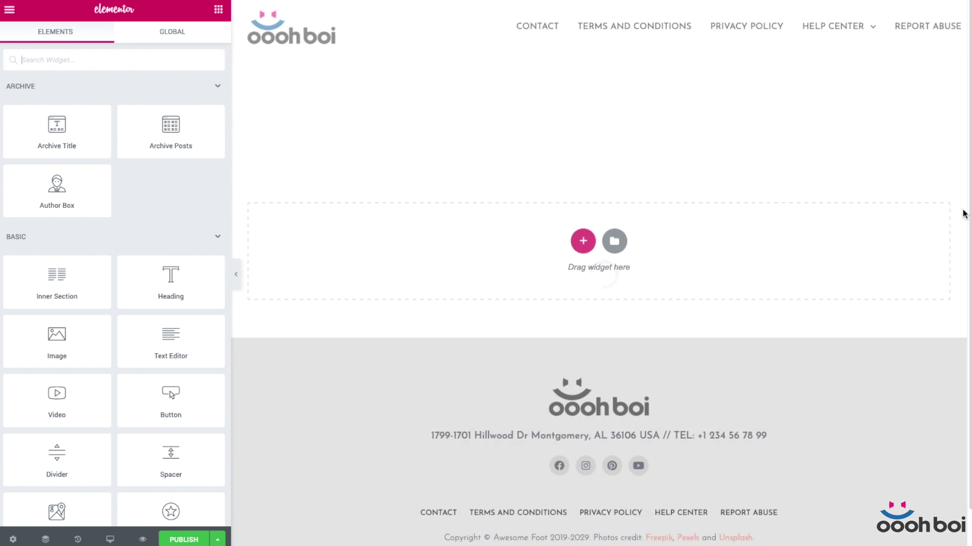
- Set the archive description heading's text color to the medium gray swatch
click(942, 169)
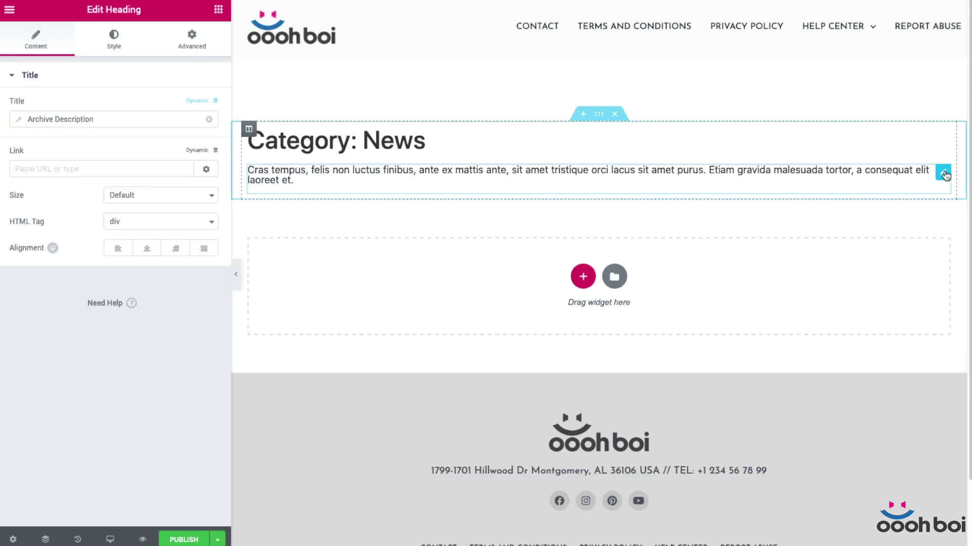
click(101, 43)
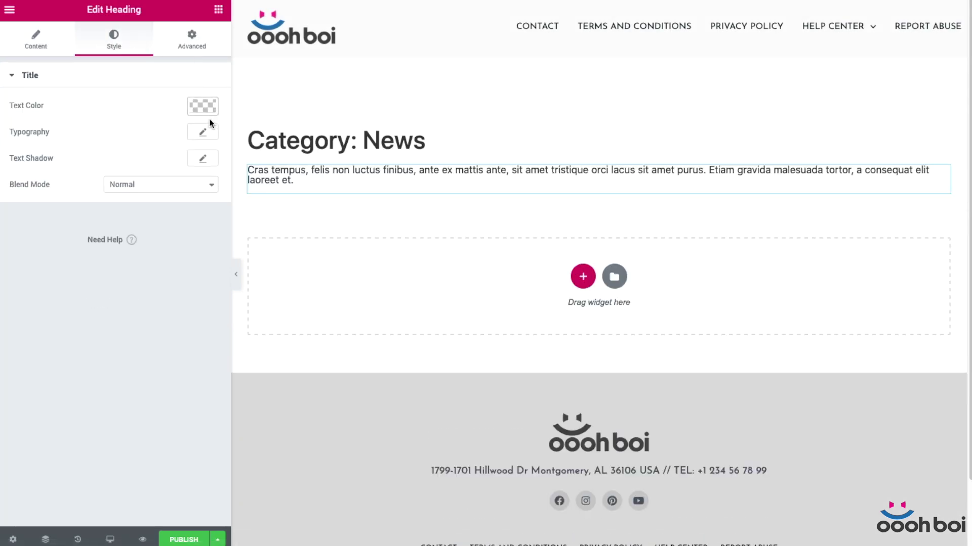
click(197, 103)
click(59, 183)
click(127, 152)
- Set the archive description's typography to a 20 px size and 1.4 em line height
click(205, 134)
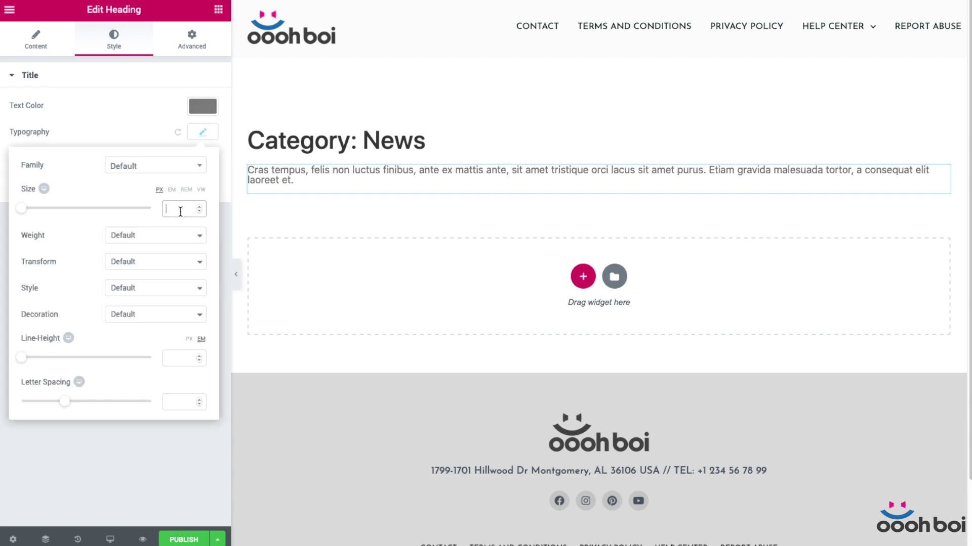
text(20)
click(174, 361)
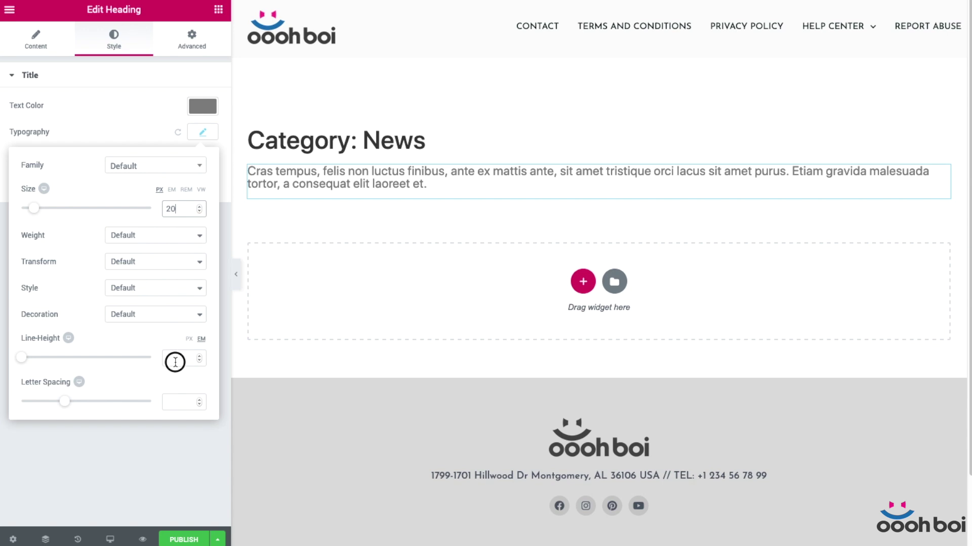
text(1.4)
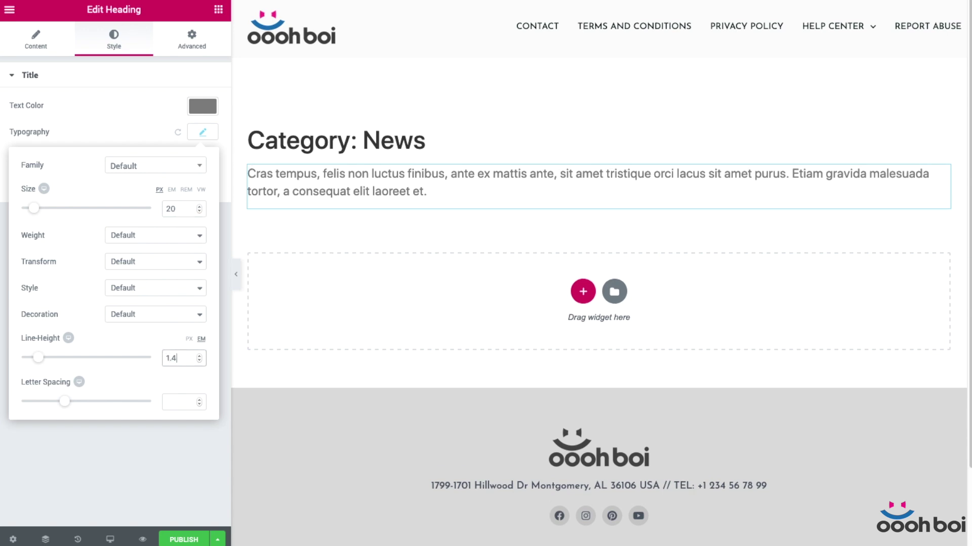
click(188, 488)
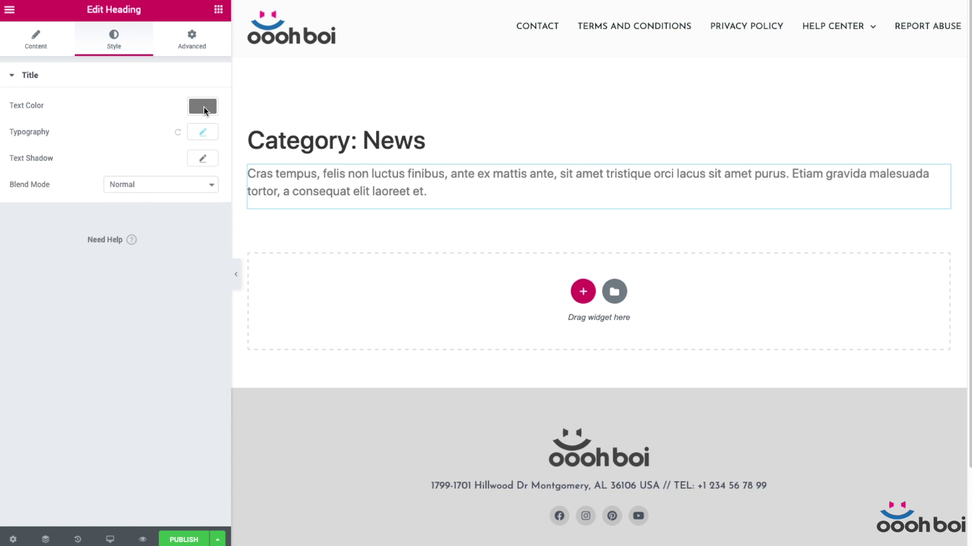
- Unlink the archive description's margins and set its right margin to 50%
click(197, 41)
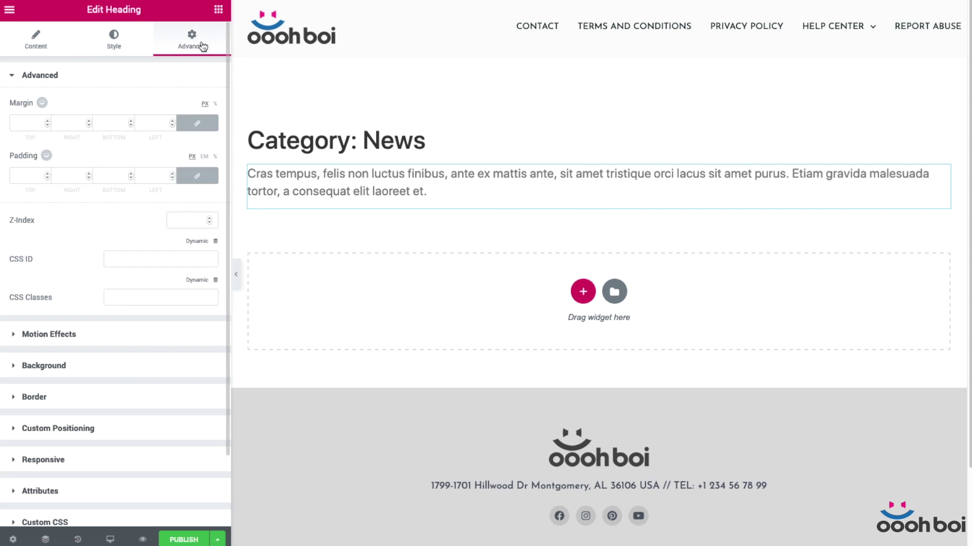
click(197, 123)
double_click(74, 123)
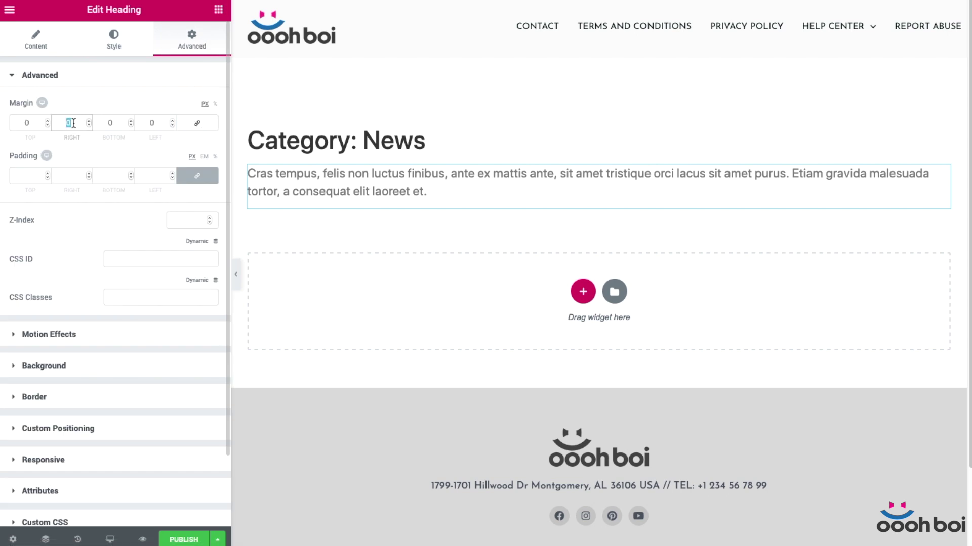
click(214, 103)
click(77, 123)
text(50)
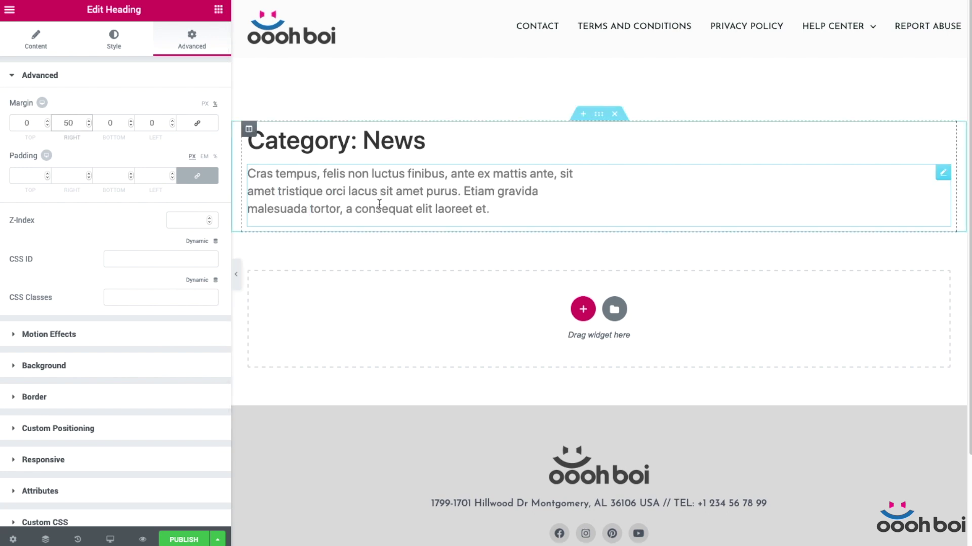
- Add a single-column section below the archive description, with margins of 50 px top and 100 px bottom
click(218, 9)
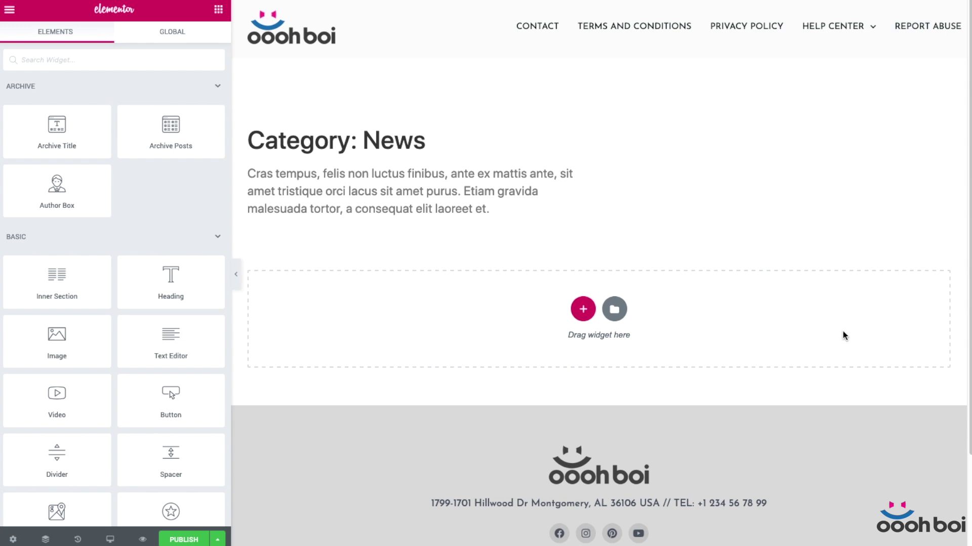
click(583, 310)
click(431, 345)
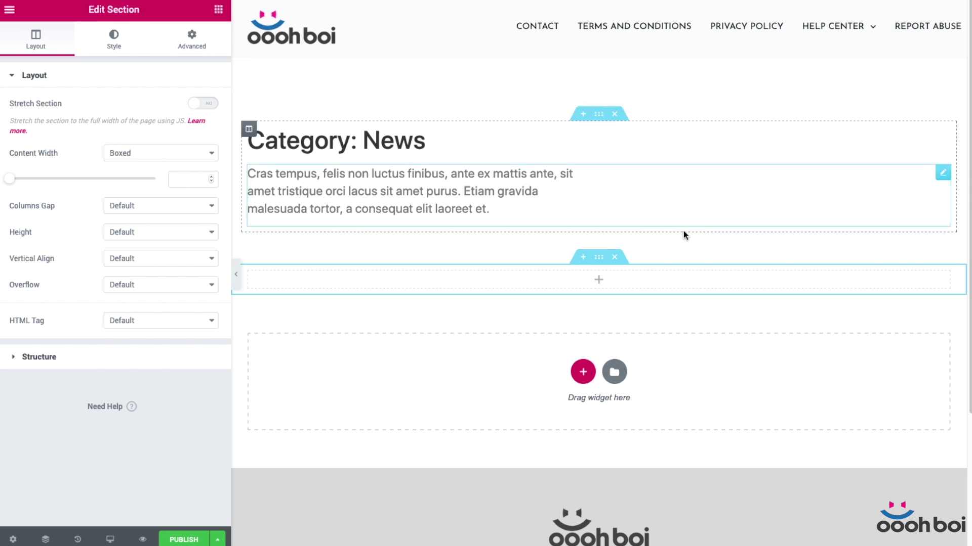
click(196, 47)
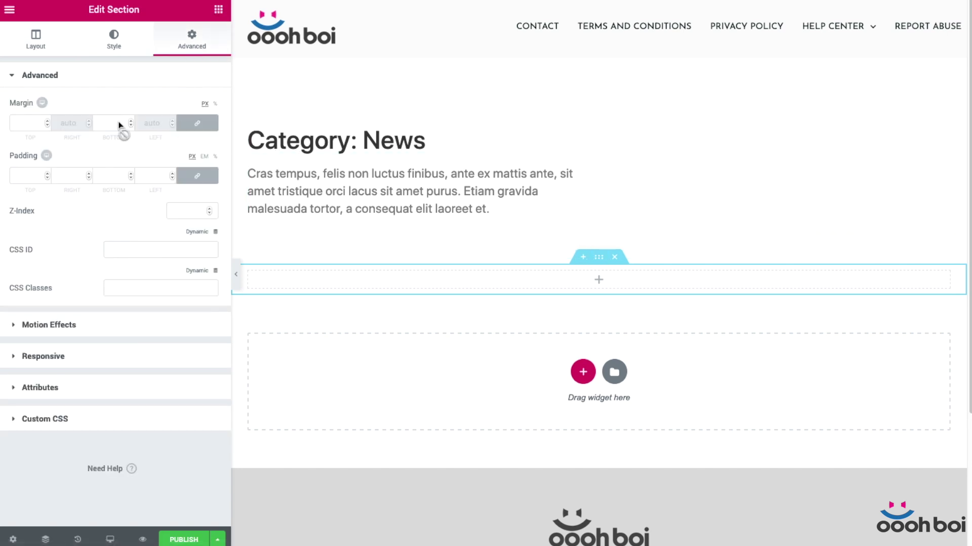
click(25, 118)
text(50)
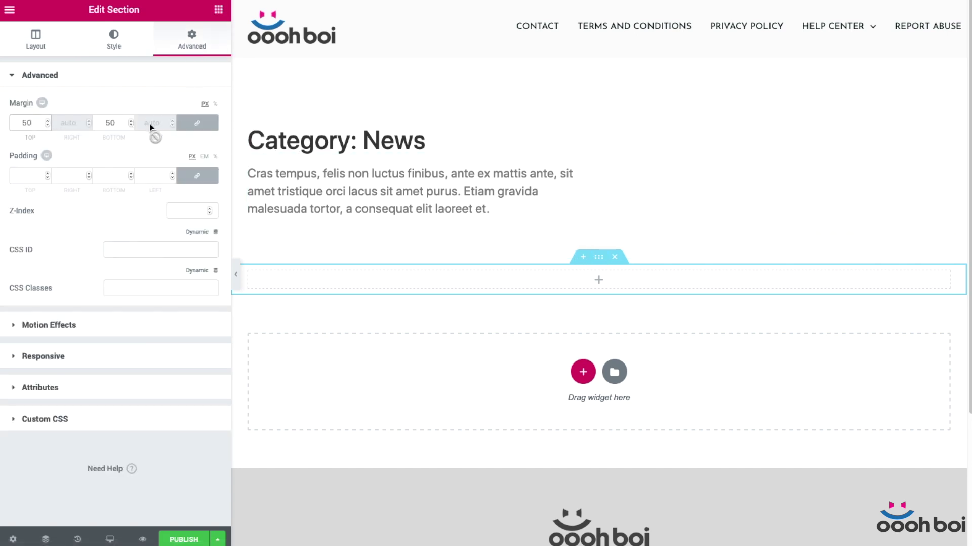
click(197, 123)
drag(112, 123, 70, 130)
text(100)
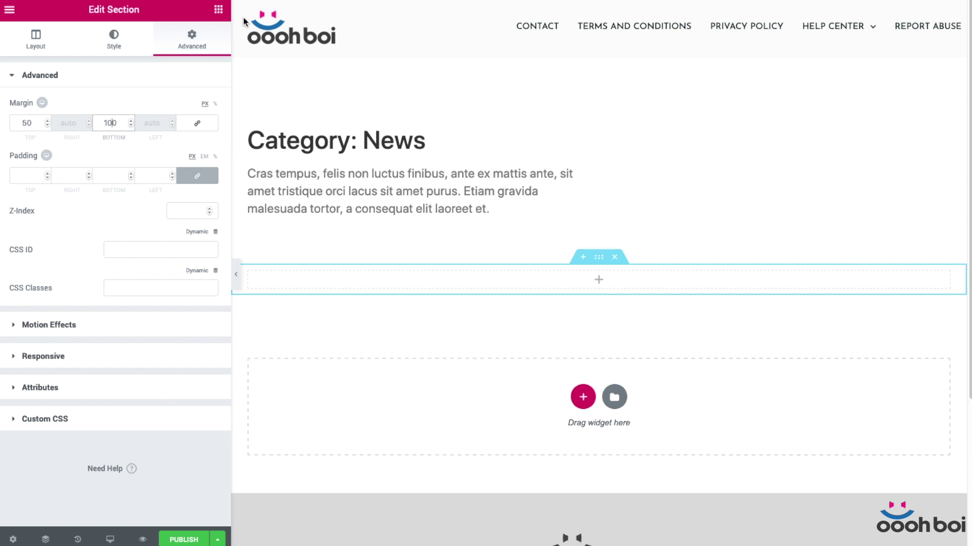
- Place an Archive Posts widget in the new empty section and look over the post grid
click(218, 9)
drag(164, 137, 614, 284)
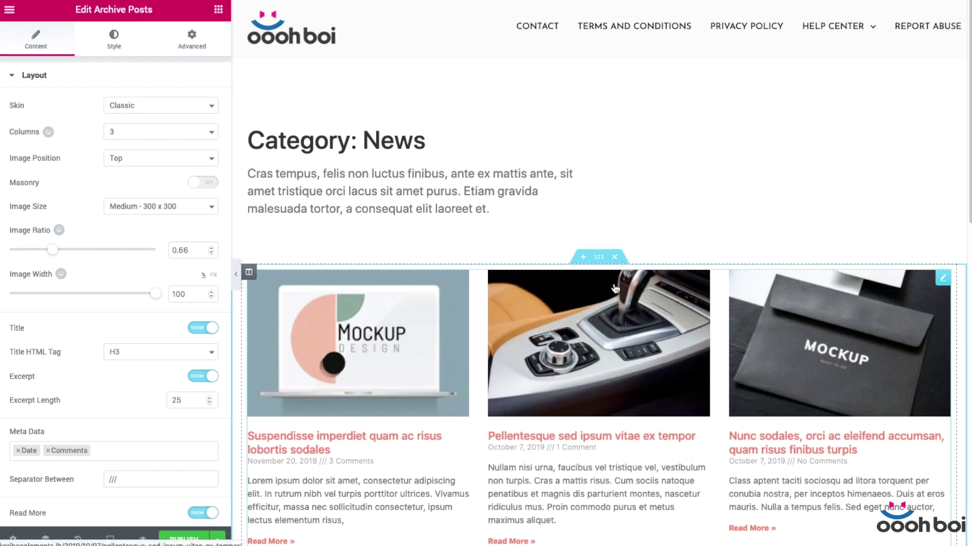
scroll(672, 312, down, 10)
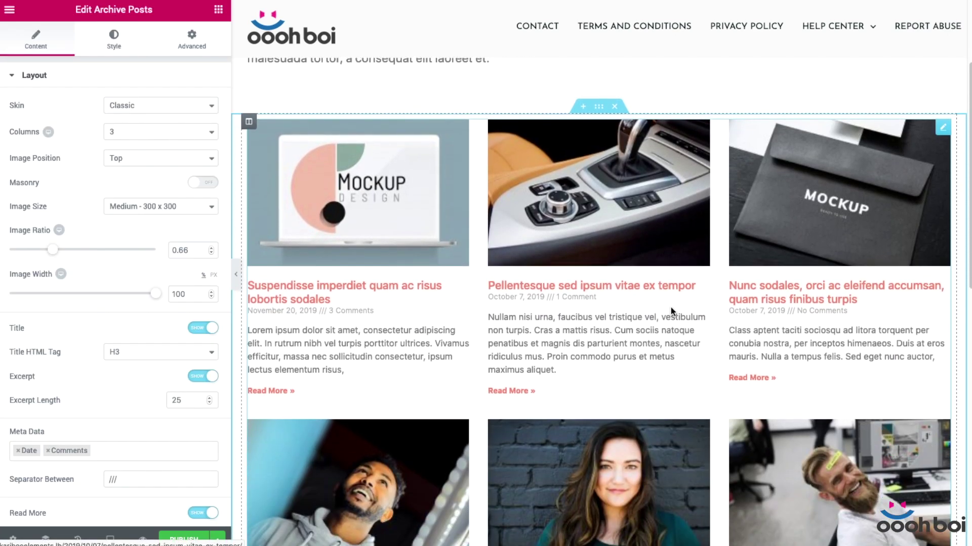
scroll(693, 222, up, 10)
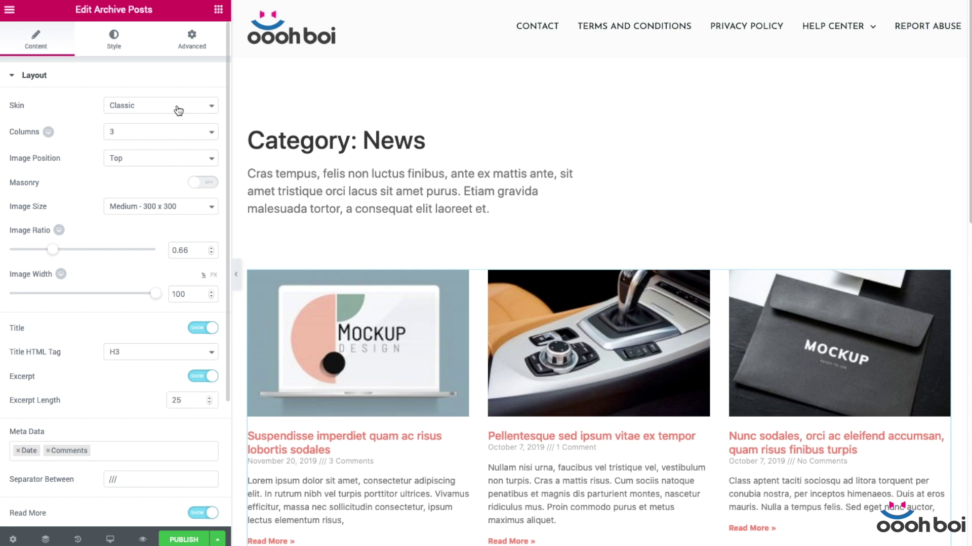
- Try the Cards skin on the archive posts and switch back to Classic, keeping 3 columns
click(135, 105)
click(139, 119)
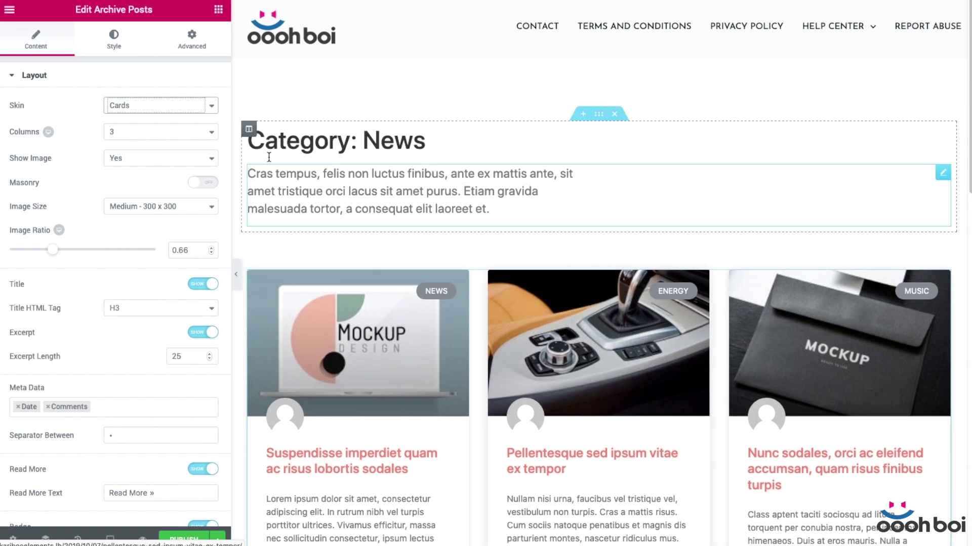
click(141, 105)
click(146, 97)
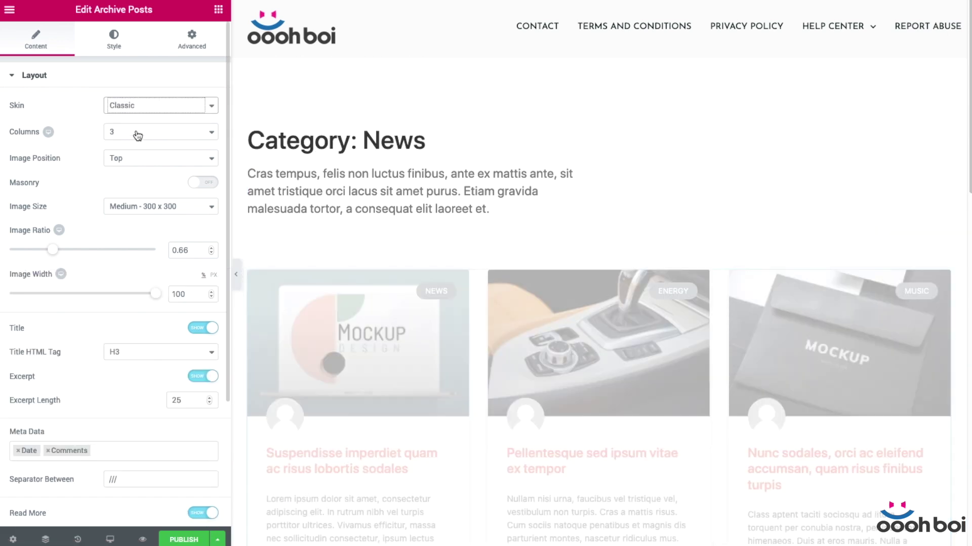
click(133, 126)
click(69, 111)
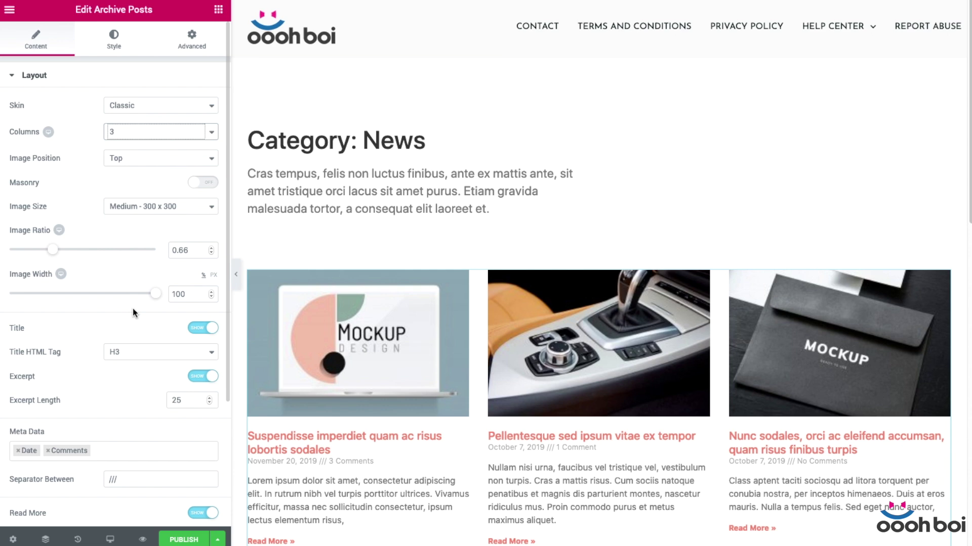
- Add Time to the meta data of the archive posts and check it on the post grid
scroll(132, 308, down, 3)
click(113, 309)
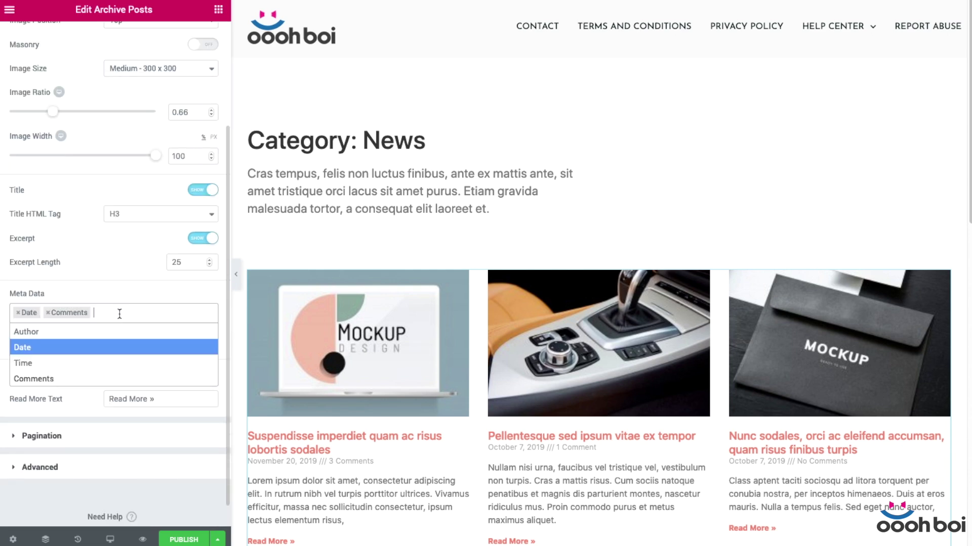
click(98, 364)
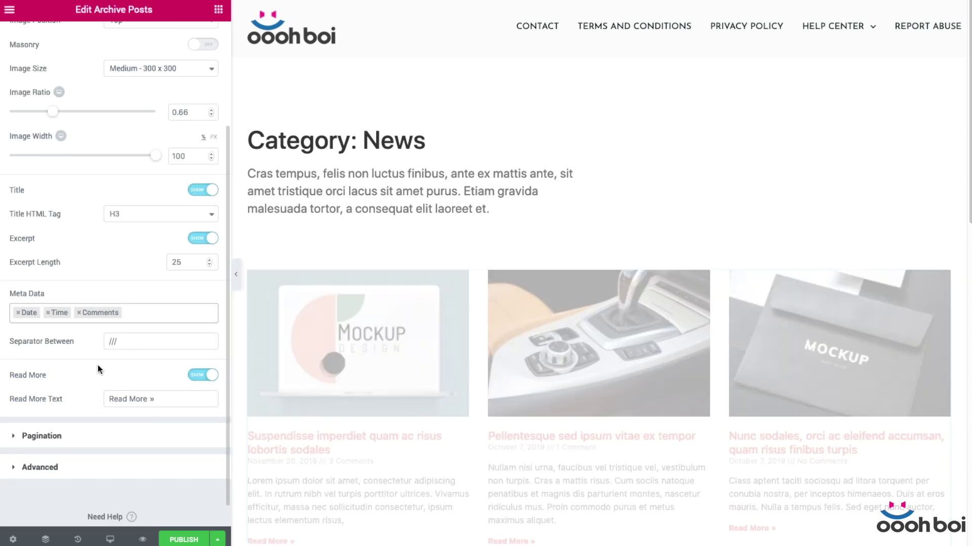
scroll(467, 418, down, 3)
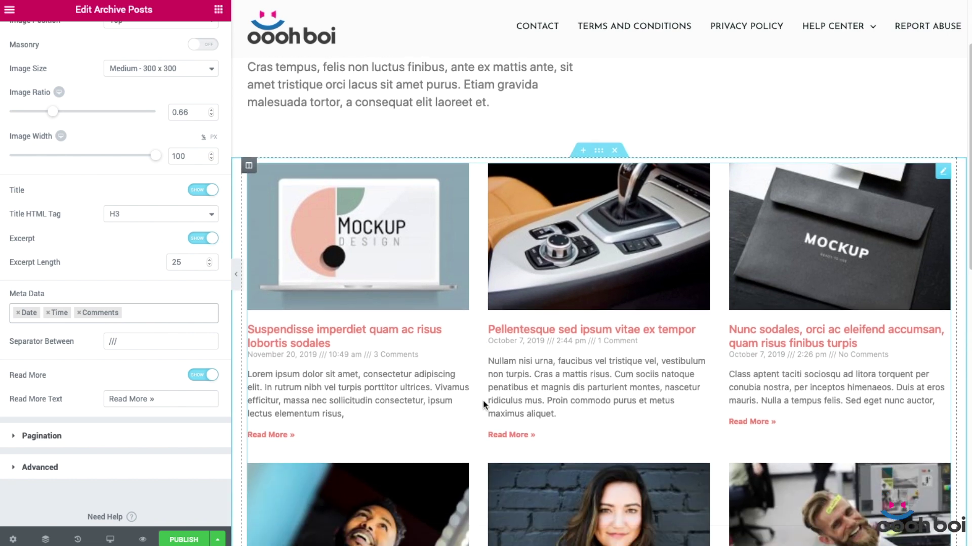
scroll(95, 95, up, 3)
- Set the excerpt text color of the archive posts to the dark gray #3b3b3b
click(115, 38)
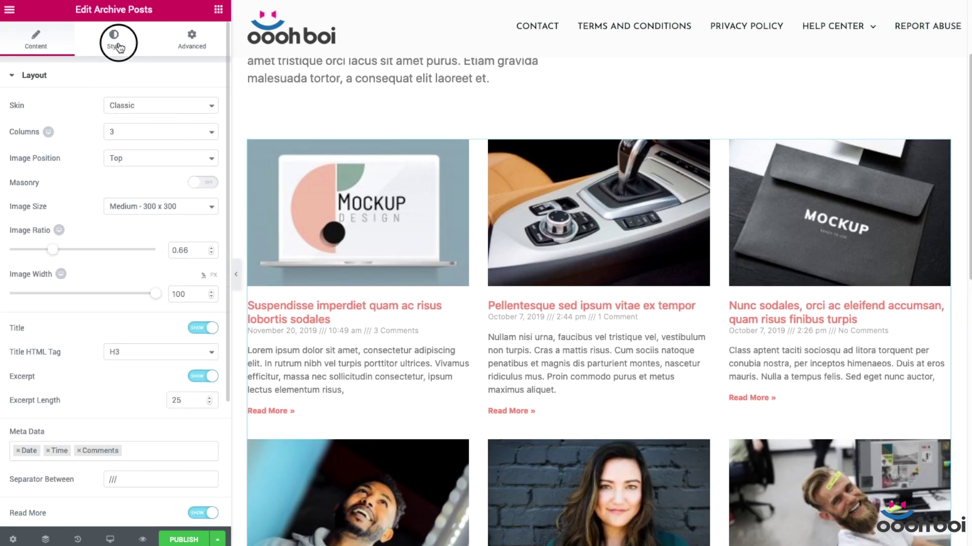
click(113, 253)
scroll(137, 278, down, 1)
scroll(138, 274, down, 3)
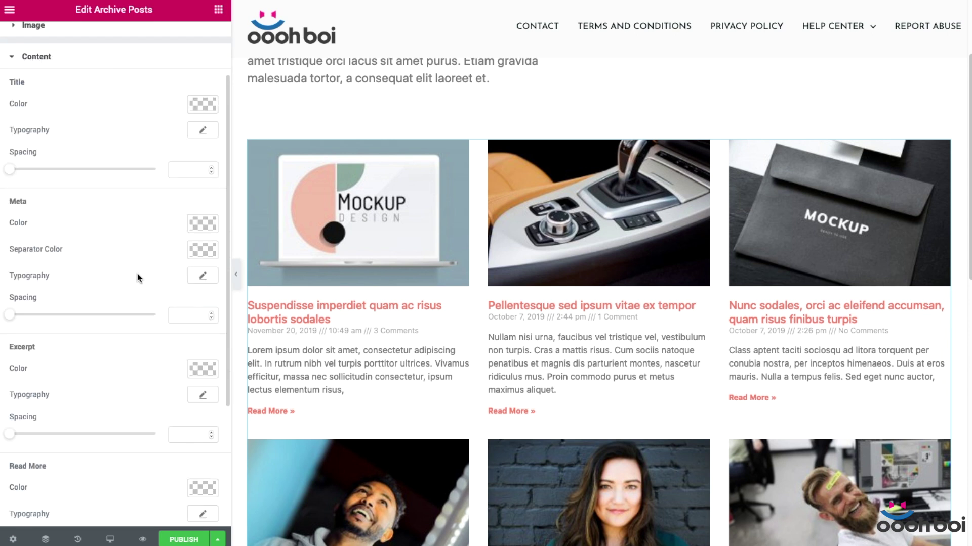
click(202, 369)
scroll(152, 415, down, 2)
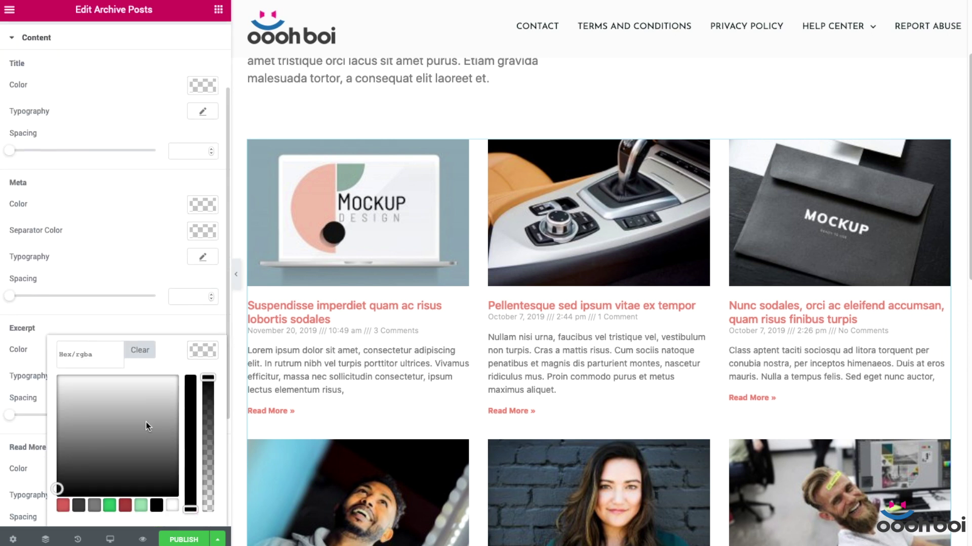
click(94, 468)
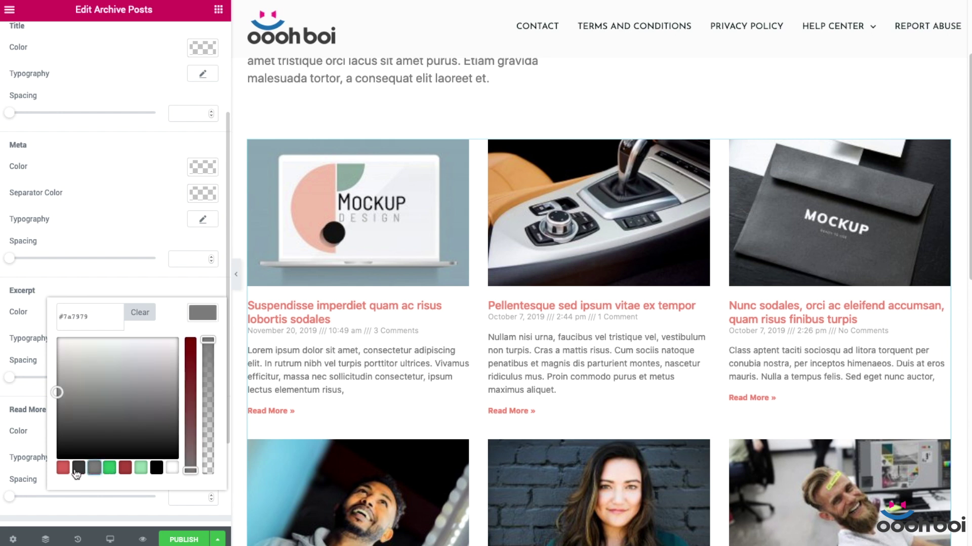
click(77, 468)
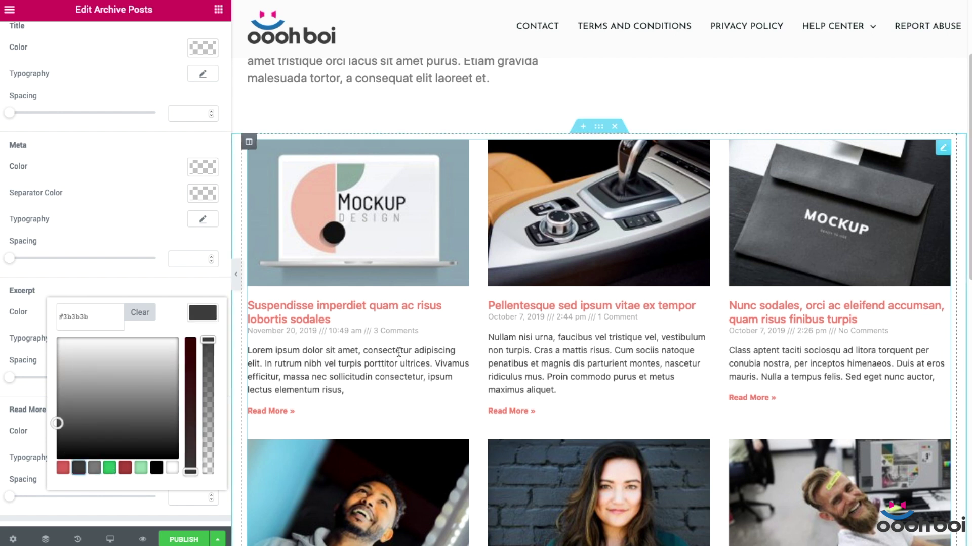
click(98, 173)
- Set the archive post titles' font size to 20 px and review the post grid
scroll(99, 173, up, 3)
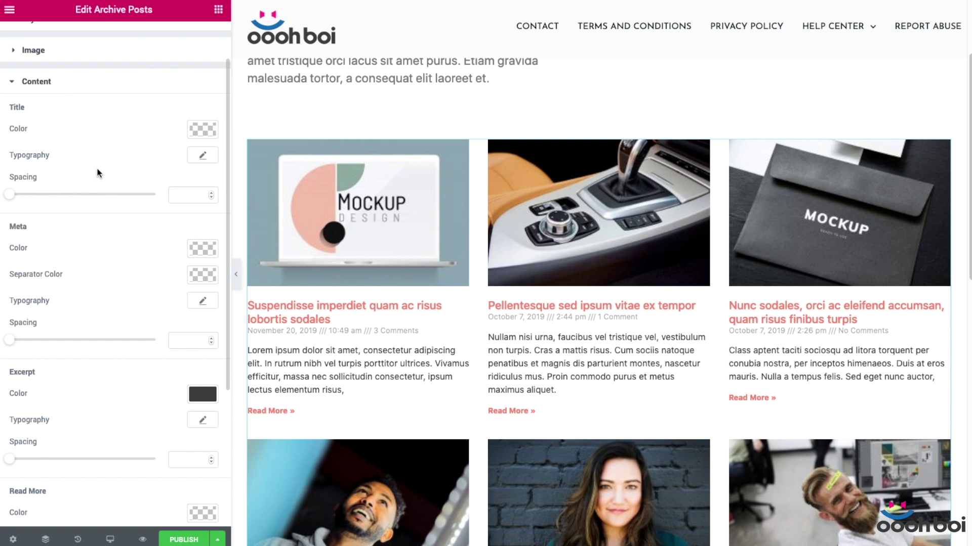
click(202, 155)
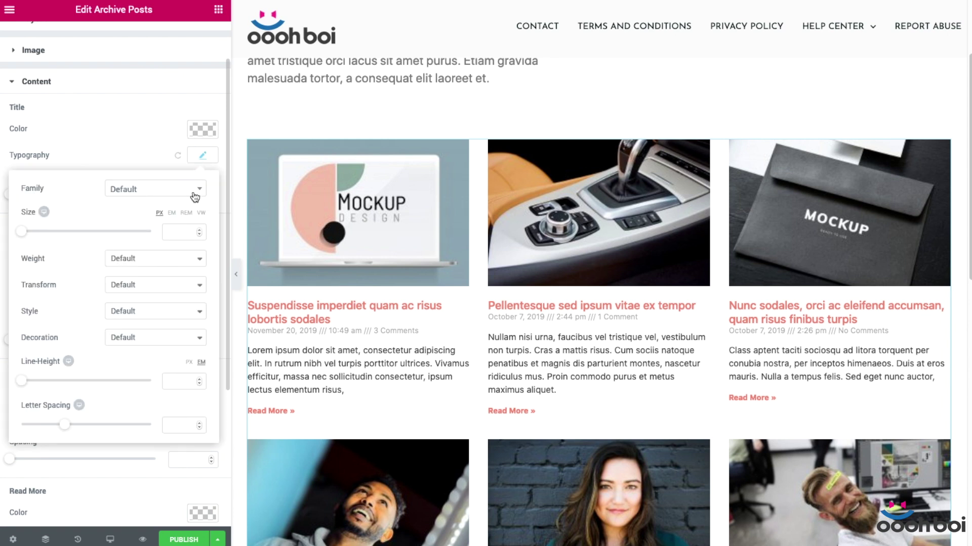
click(183, 232)
text(20)
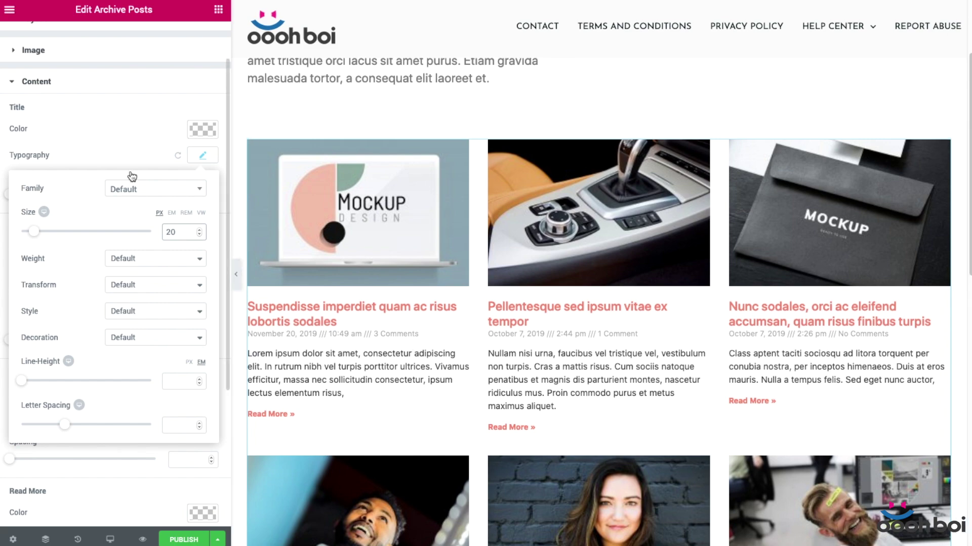
click(84, 125)
scroll(840, 354, down, 5)
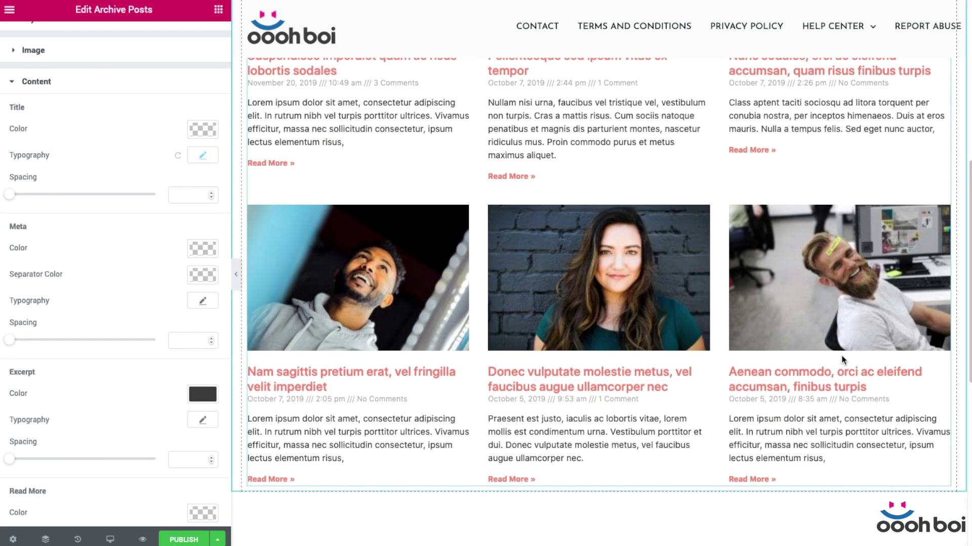
scroll(843, 359, up, 8)
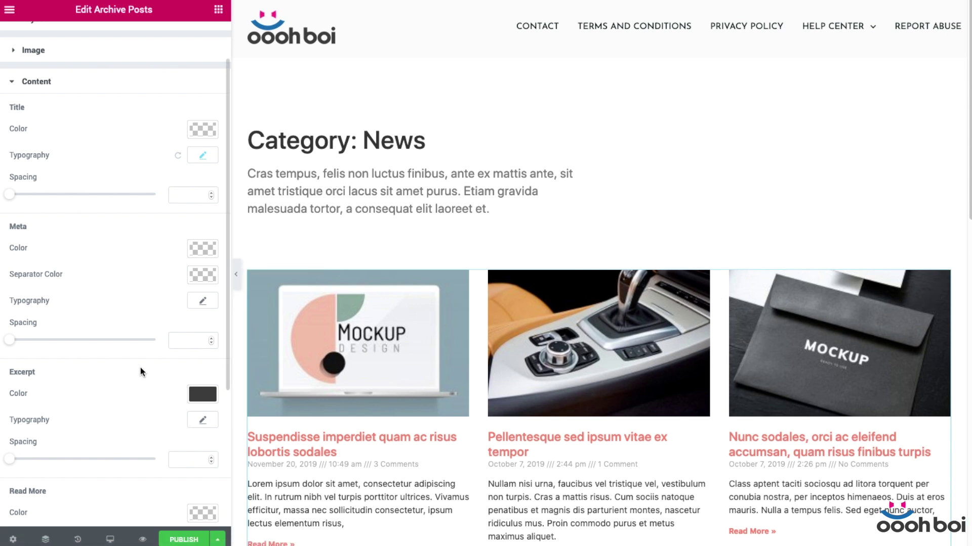
- Give the archive post images a 10 px border radius on all corners
scroll(141, 368, up, 2)
click(105, 107)
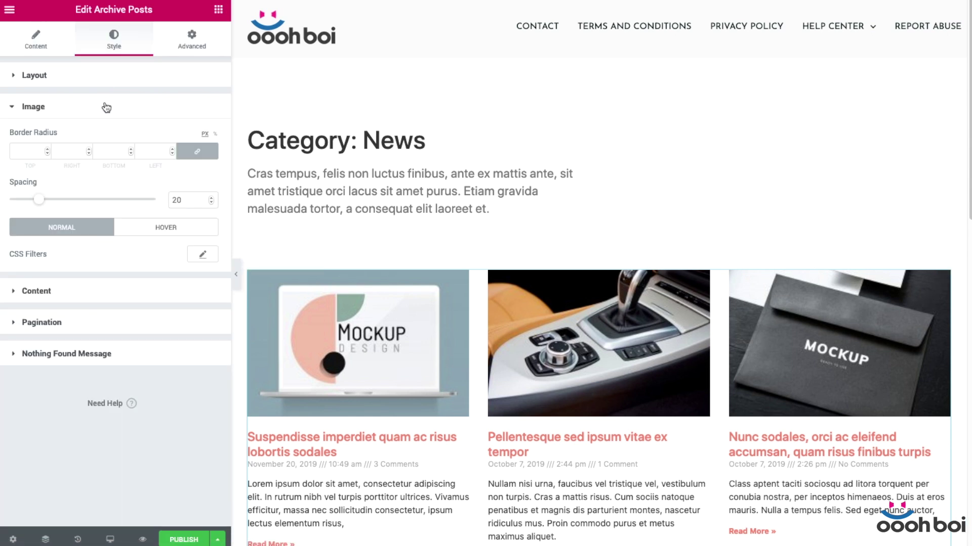
click(23, 156)
text(10)
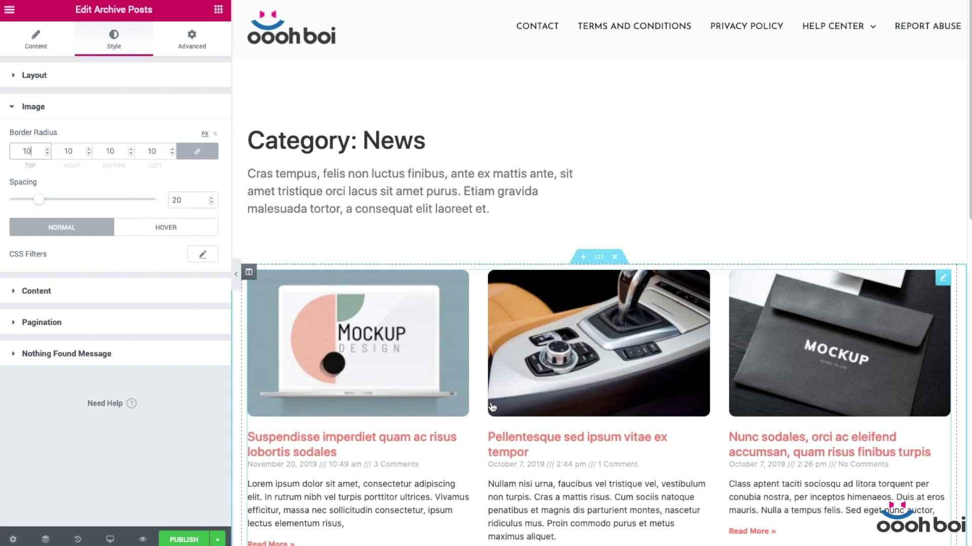
- Review the rounded images in the post grid and set the Archive Posts skin to Custom
scroll(904, 328, down, 5)
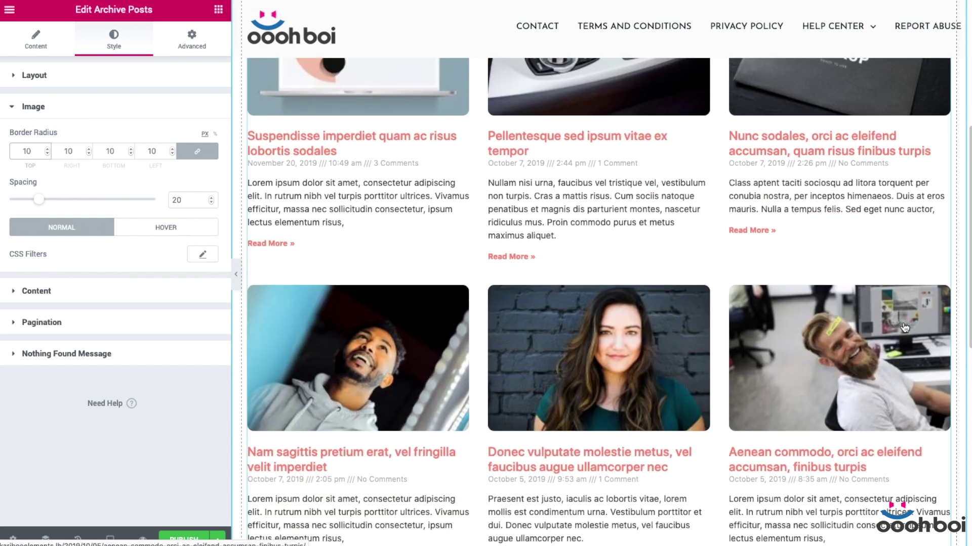
scroll(905, 328, up, 5)
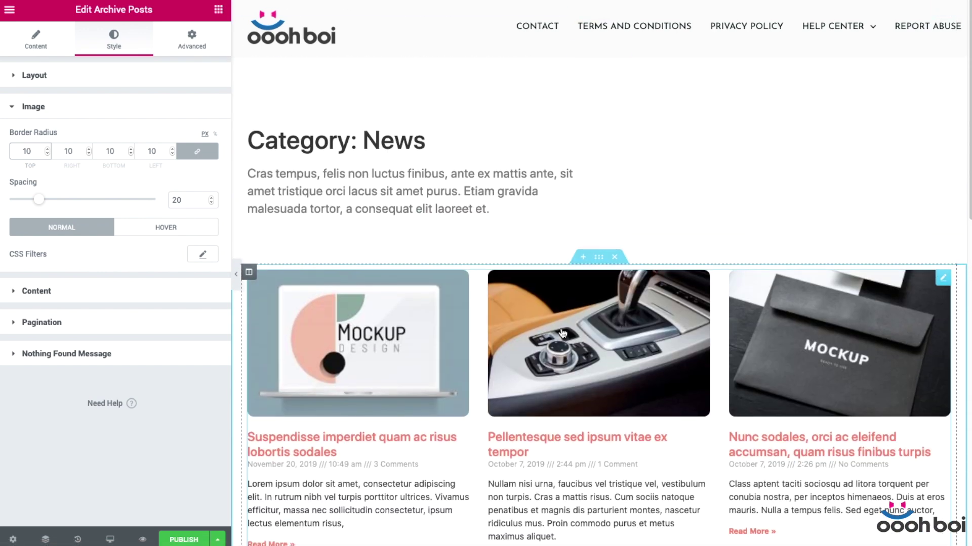
click(39, 35)
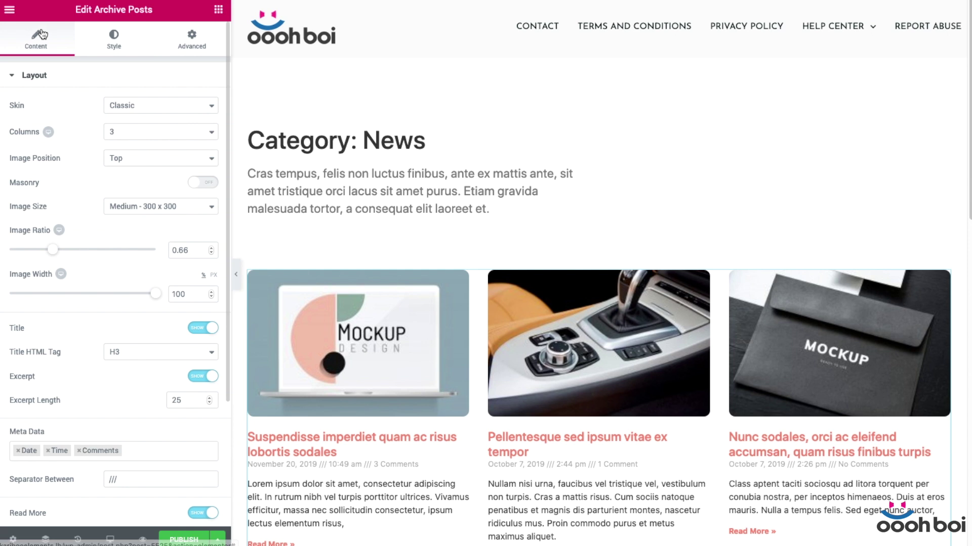
click(147, 111)
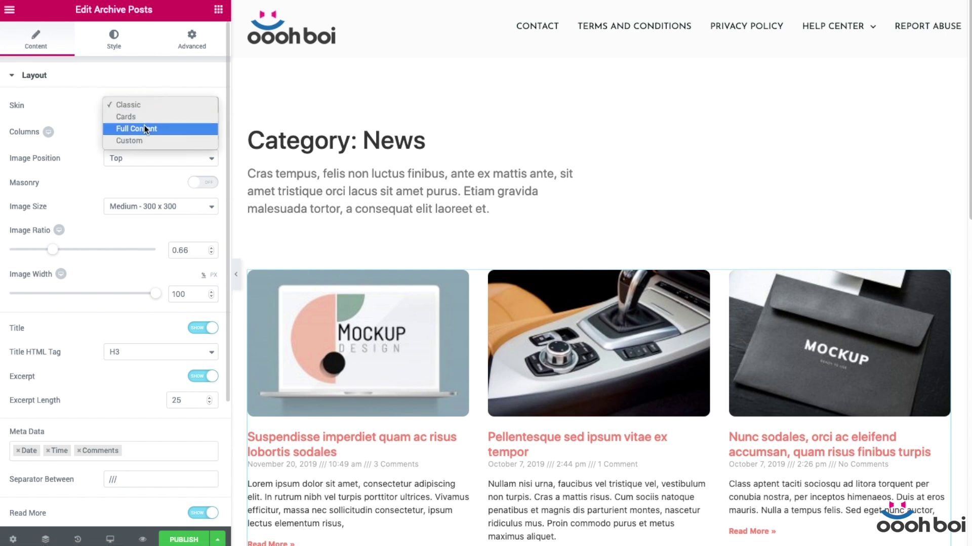
click(139, 139)
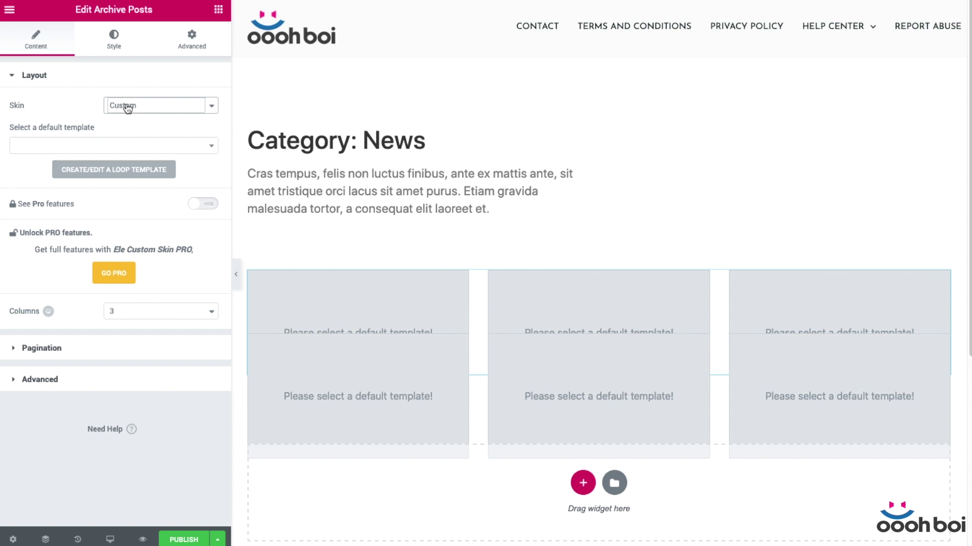
- Check the default template choices for the custom skin and open the loop template management page
click(103, 154)
click(99, 128)
click(129, 172)
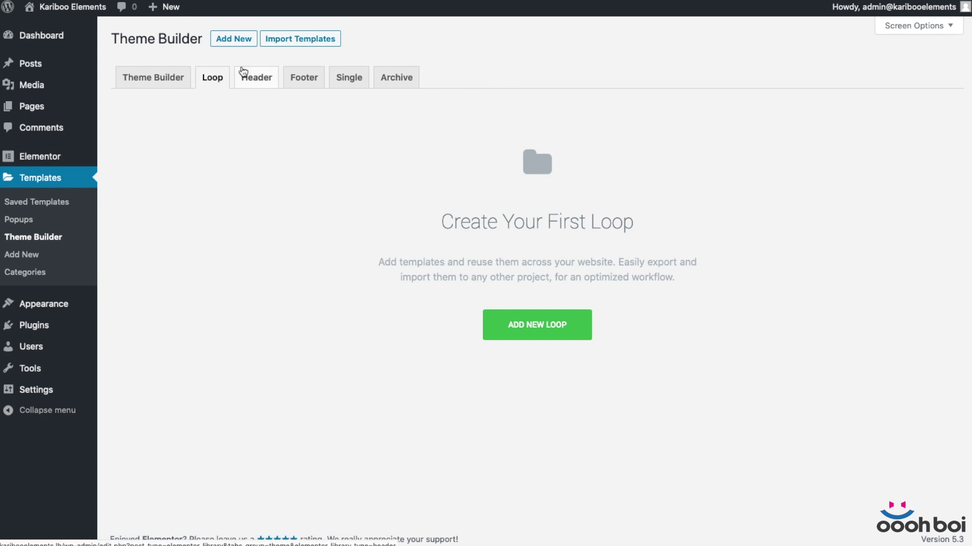
- Create a new Loop template named "OoohBoi Archives loop" and dismiss the template library to start with a blank layout
click(535, 332)
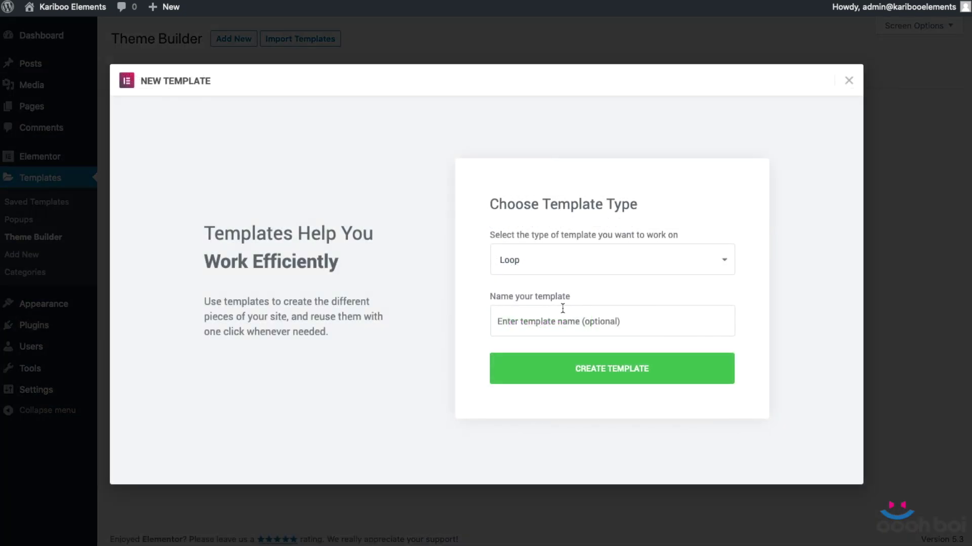
click(556, 324)
text(oo)
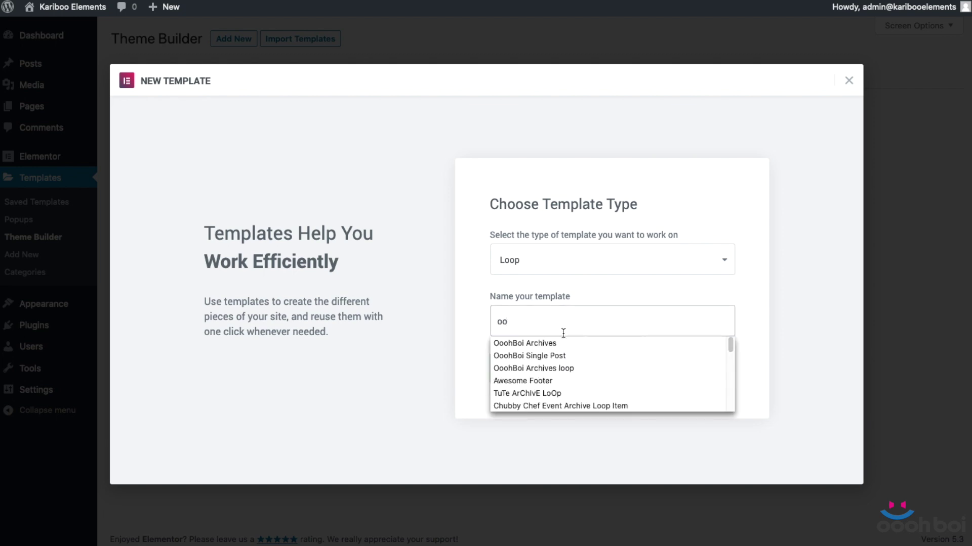
click(572, 368)
click(586, 369)
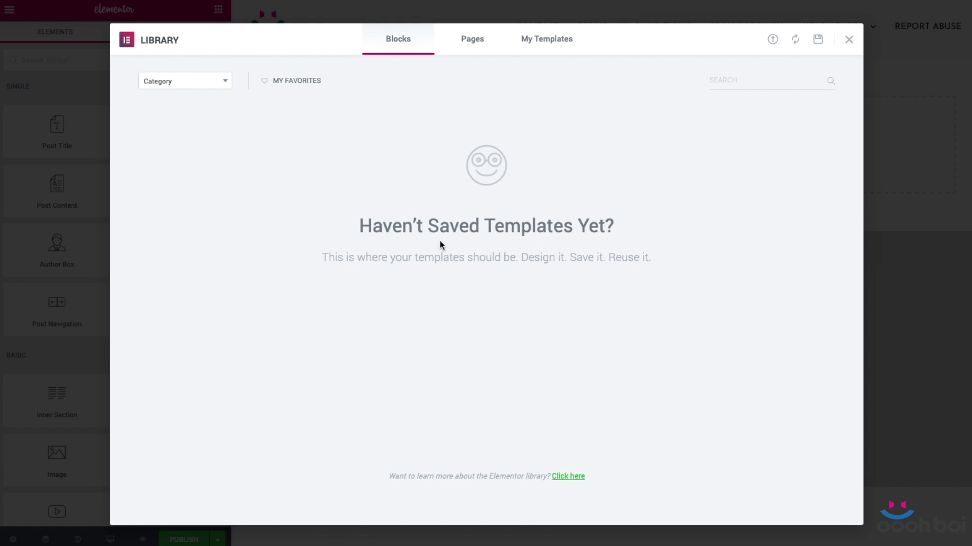
click(849, 41)
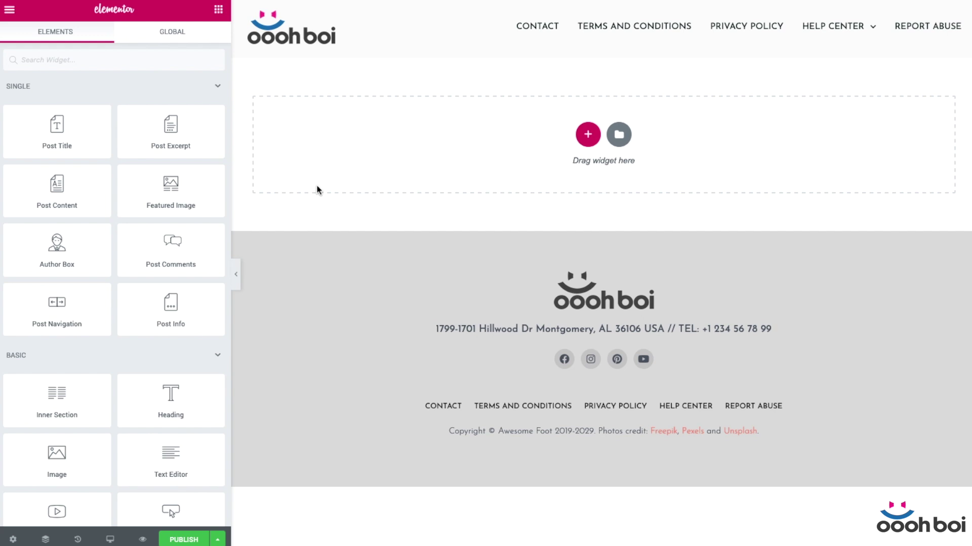
- Add a single-column section to the loop template and place an Inner Section inside it
click(587, 134)
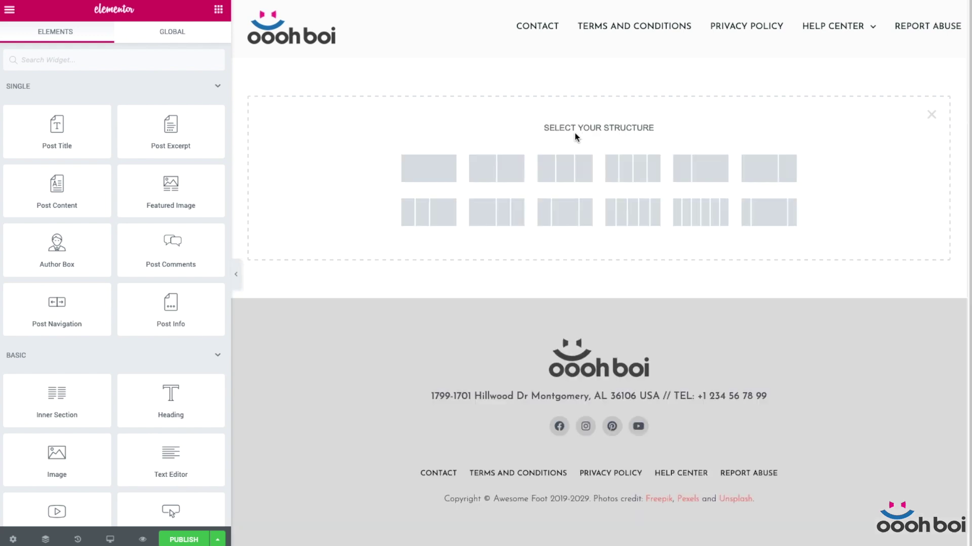
click(420, 175)
click(218, 10)
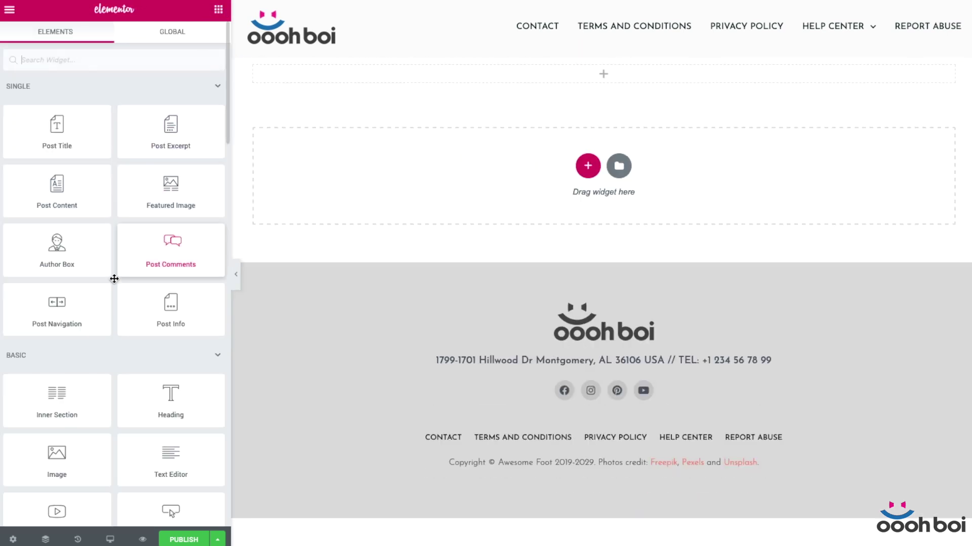
drag(55, 394, 584, 77)
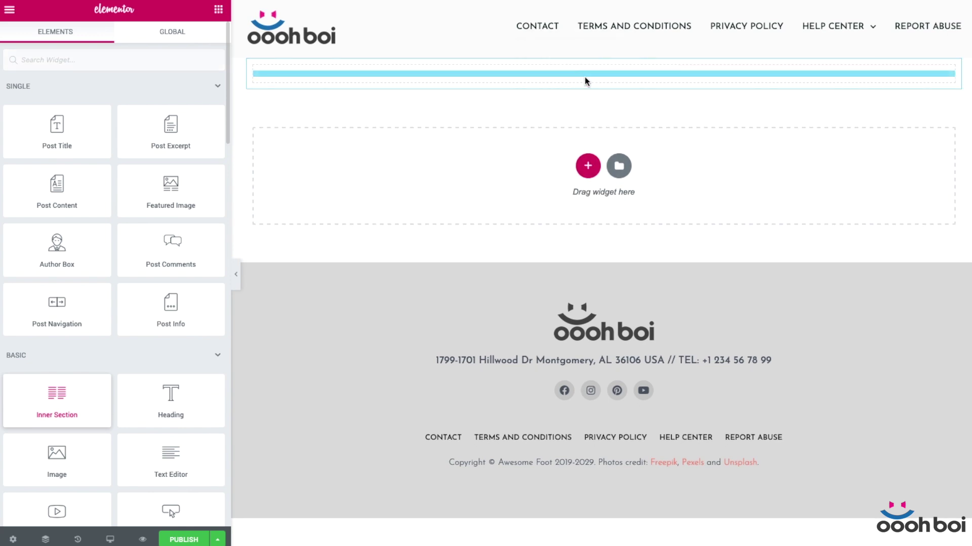
- Set the columns gap of the outer section and its inner section to No Gap
click(603, 52)
click(168, 205)
click(167, 217)
click(596, 61)
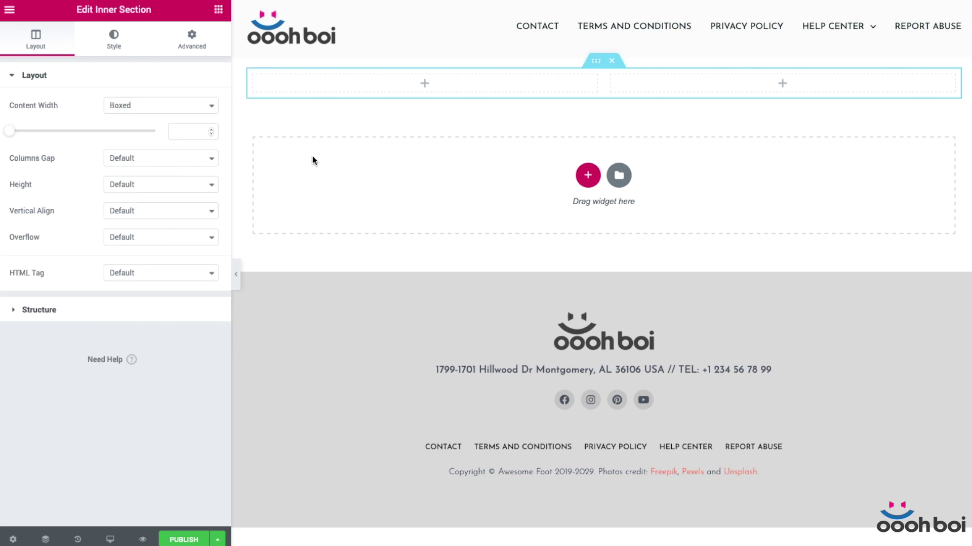
click(157, 158)
click(158, 167)
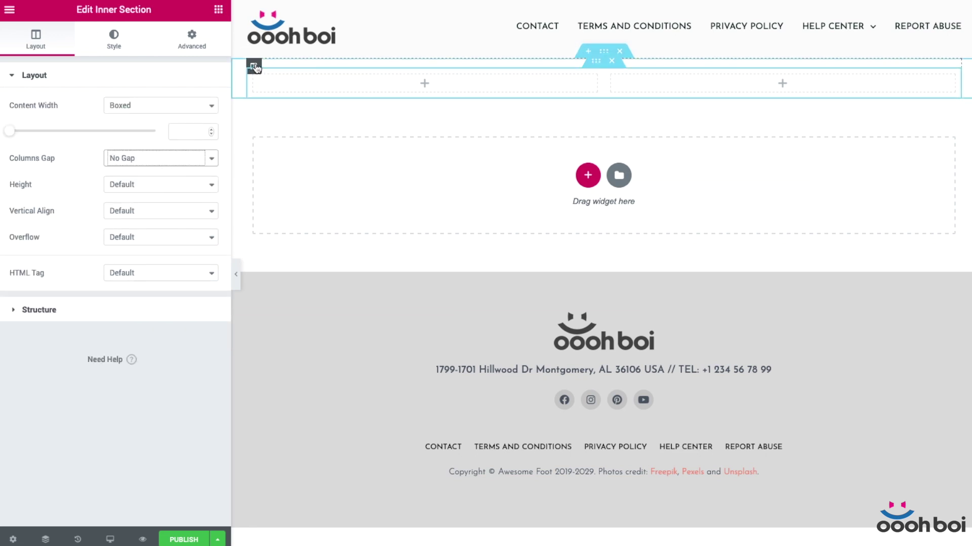
- Give the outer column a classic background that uses the dynamic Featured Image of the post
click(254, 67)
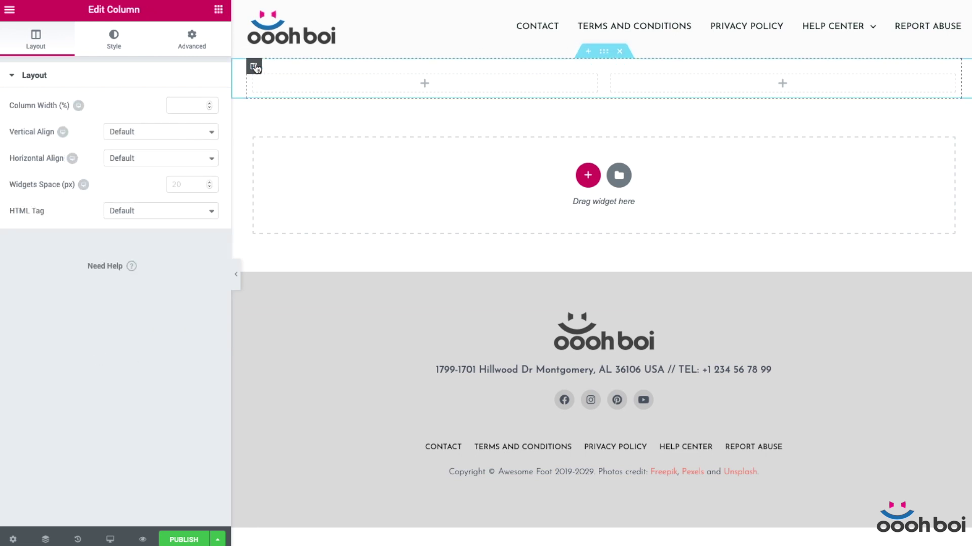
click(116, 48)
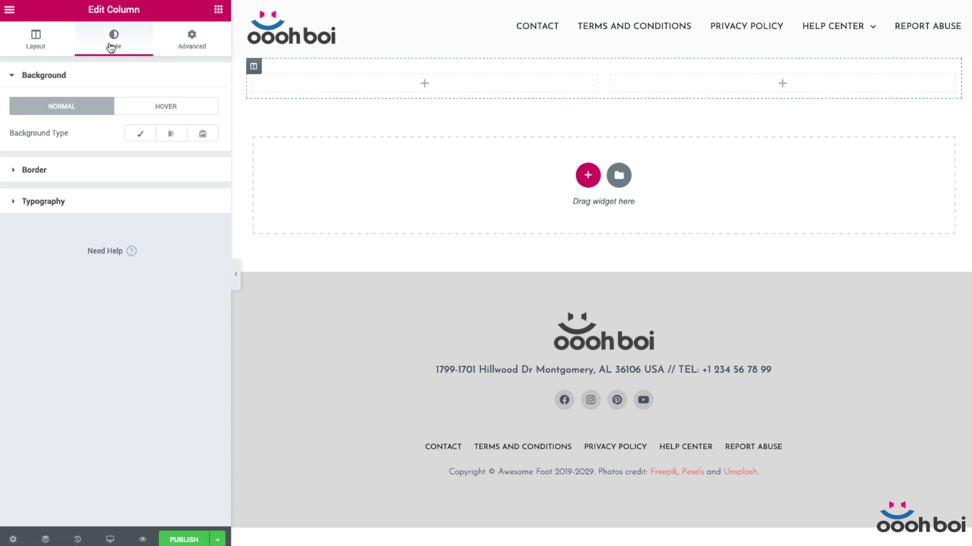
click(146, 135)
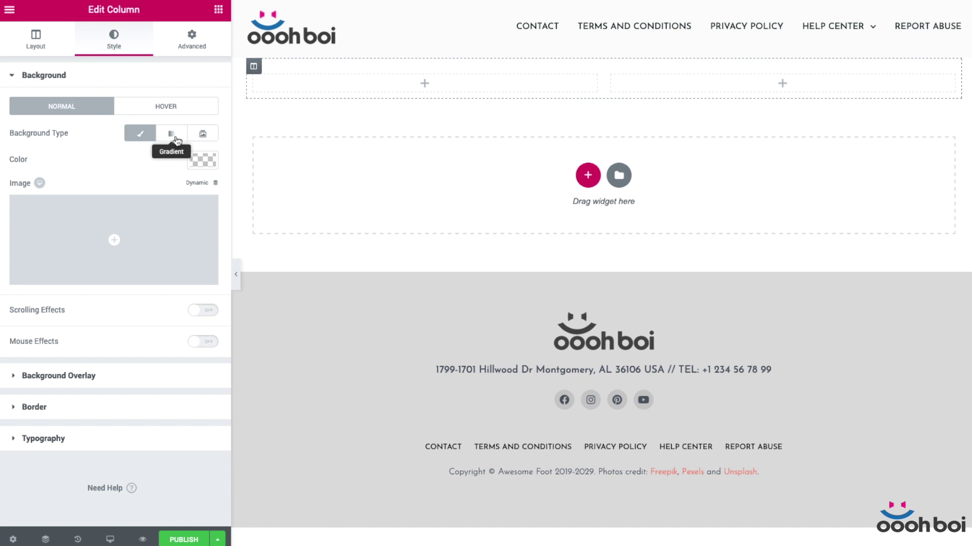
click(200, 183)
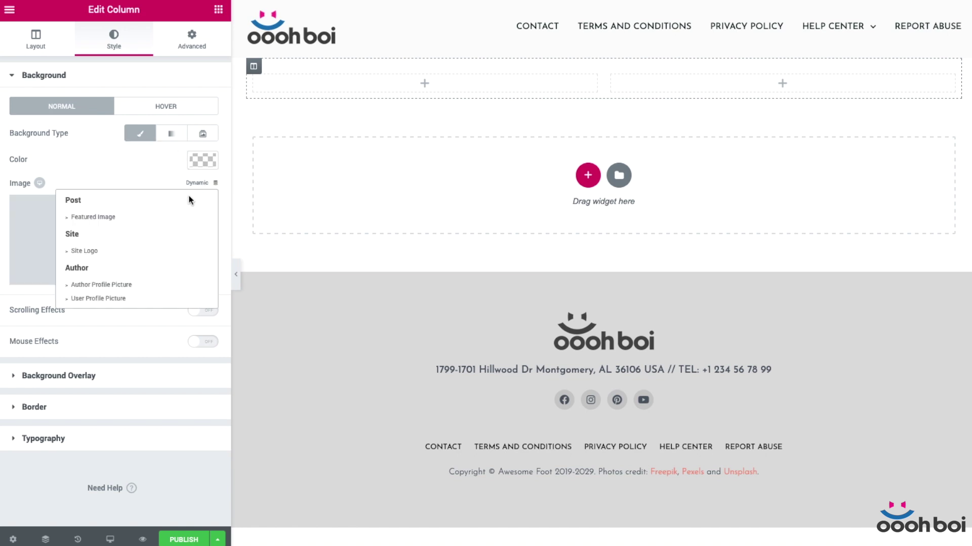
click(118, 220)
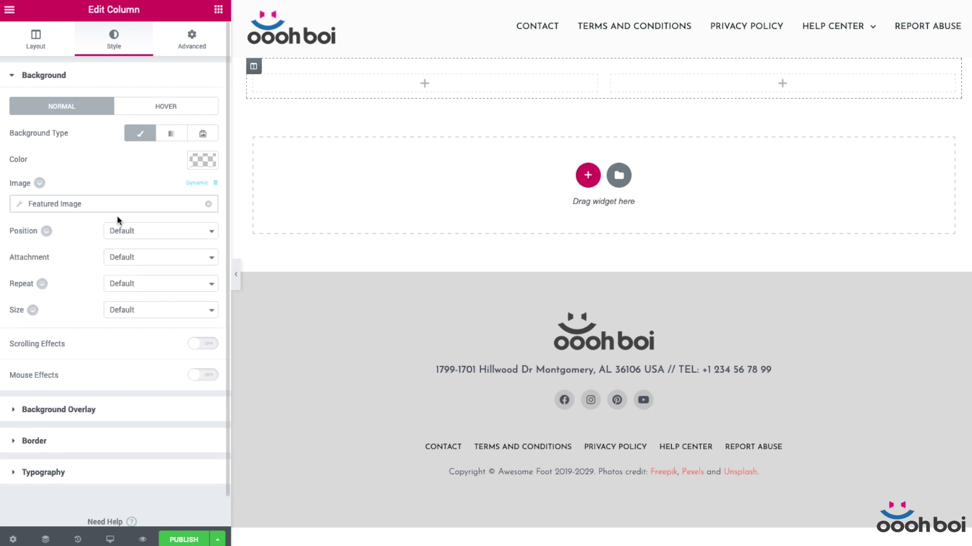
- Set the column's background image to Center Center position, No-repeat and Cover size
click(151, 230)
click(169, 291)
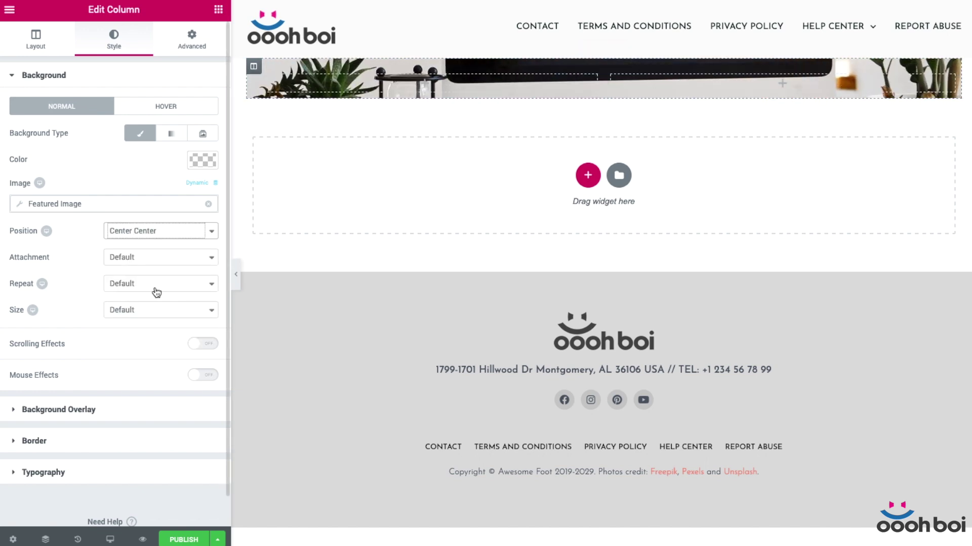
click(146, 281)
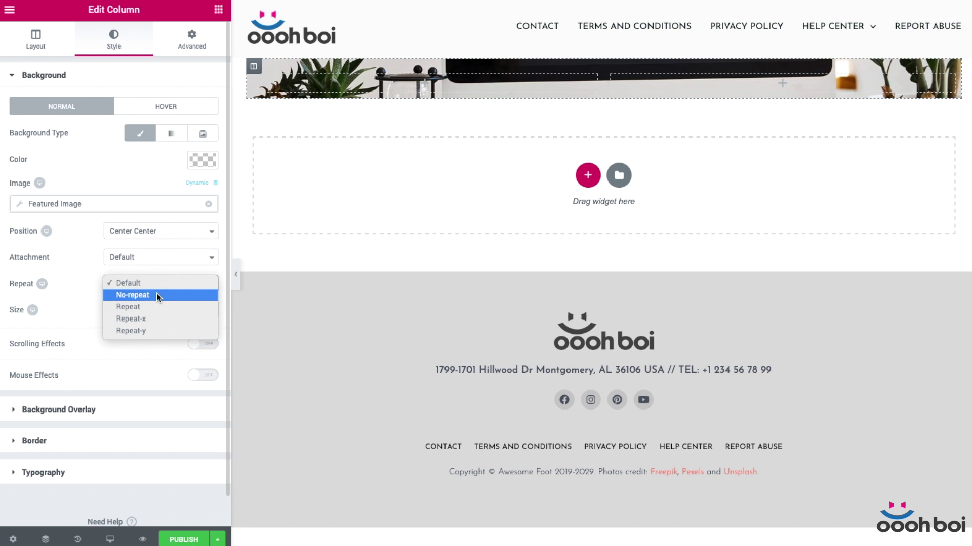
click(157, 294)
click(147, 311)
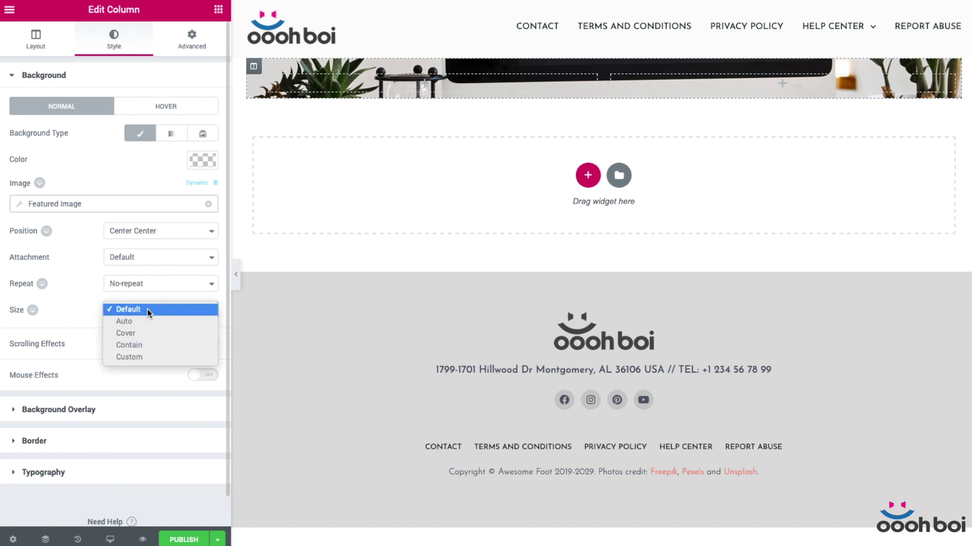
click(158, 335)
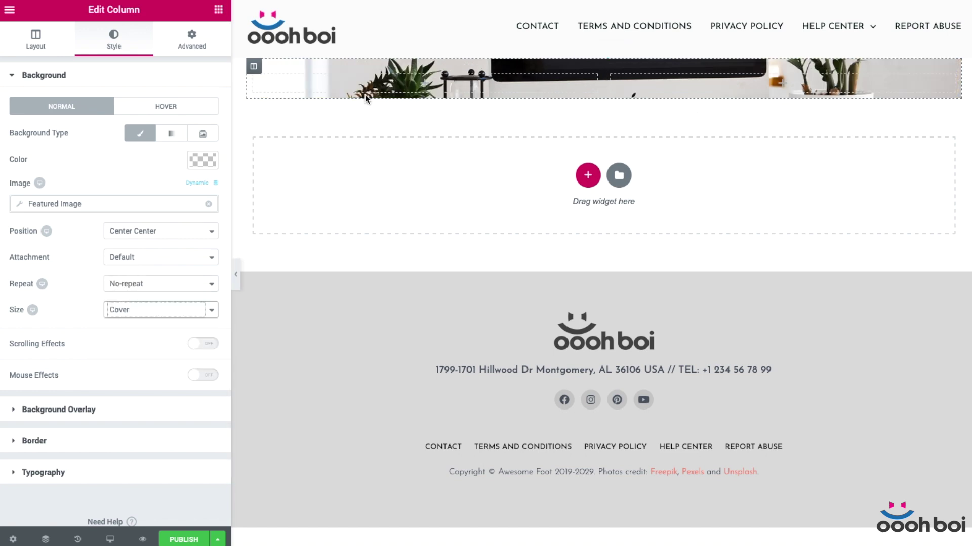
- Add a Heading widget to the left column of the inner section and set its HTML tag to span
click(218, 9)
drag(162, 406, 390, 108)
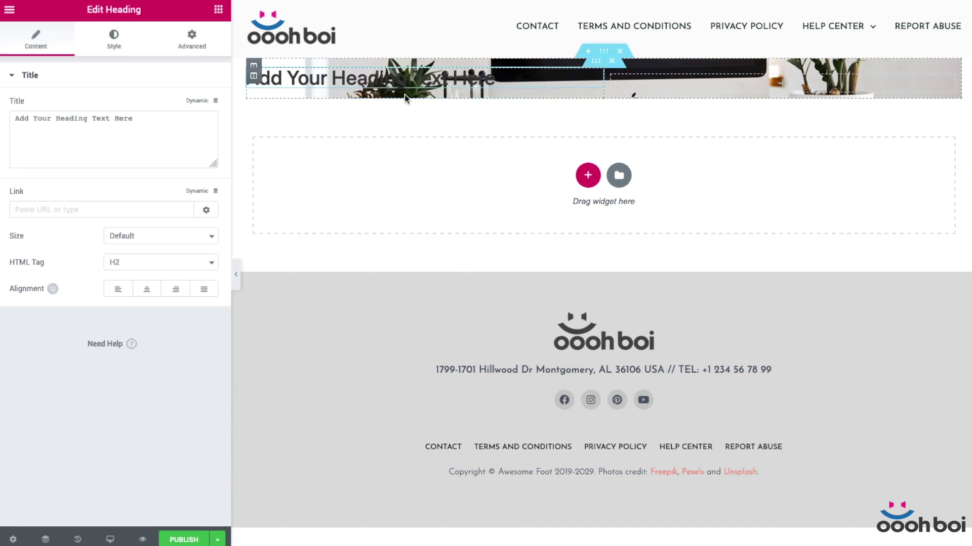
click(148, 273)
click(146, 336)
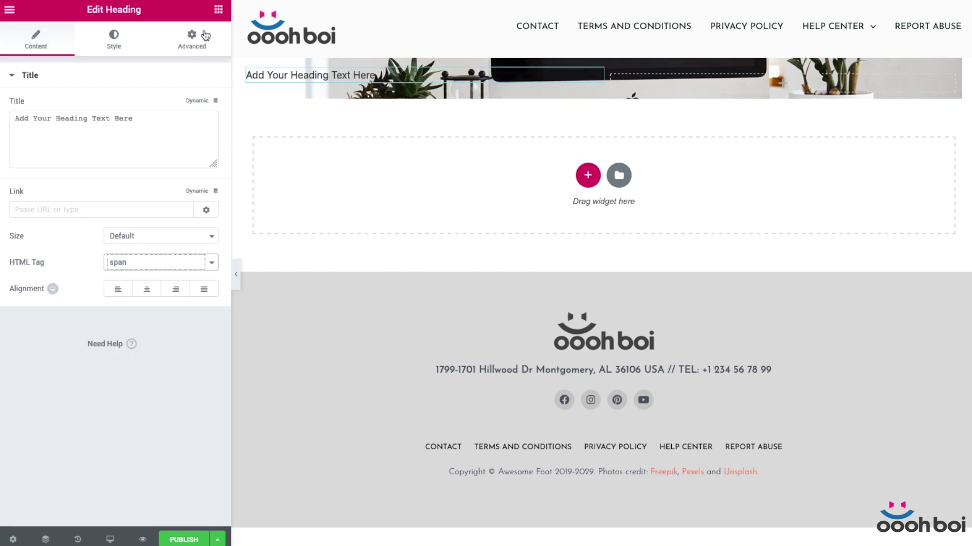
- Make the heading's title a dynamic Post Date
click(205, 36)
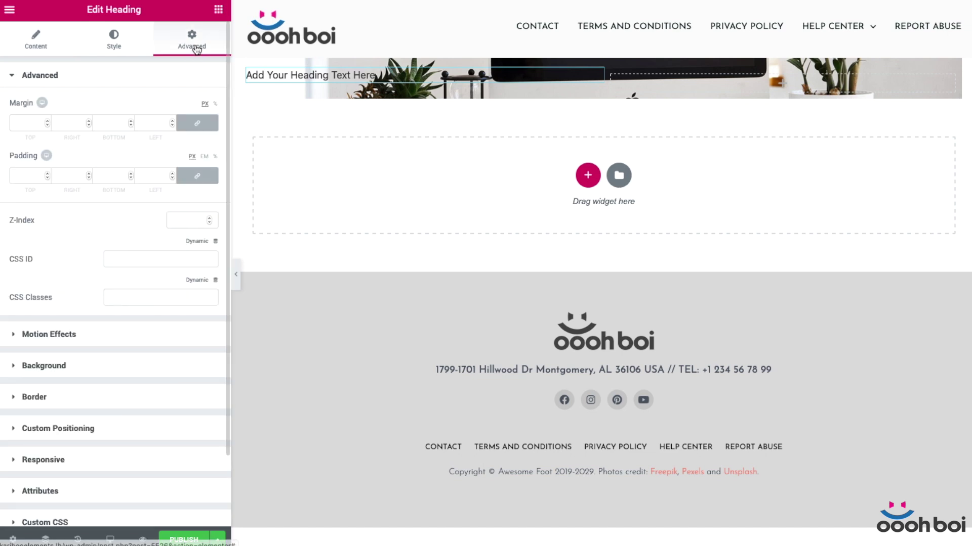
click(30, 45)
click(202, 102)
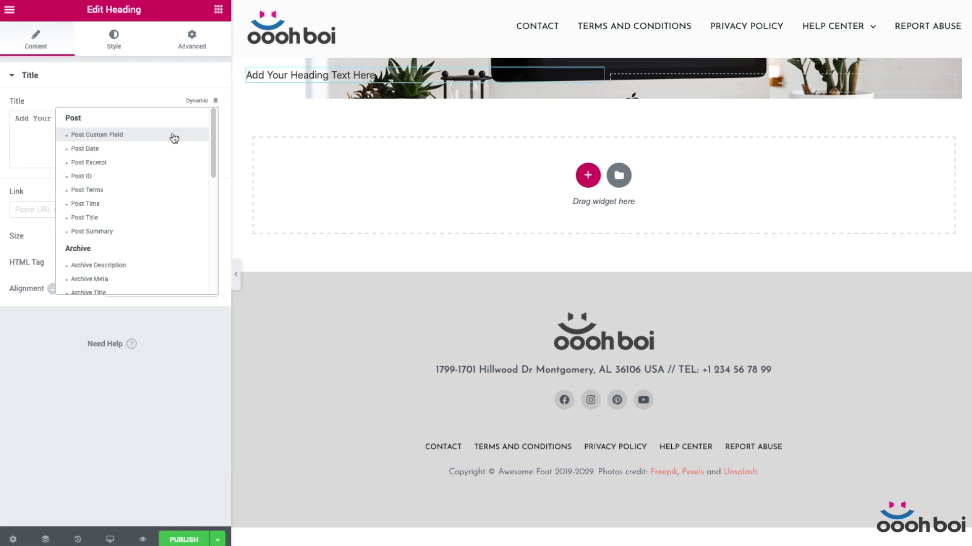
click(138, 149)
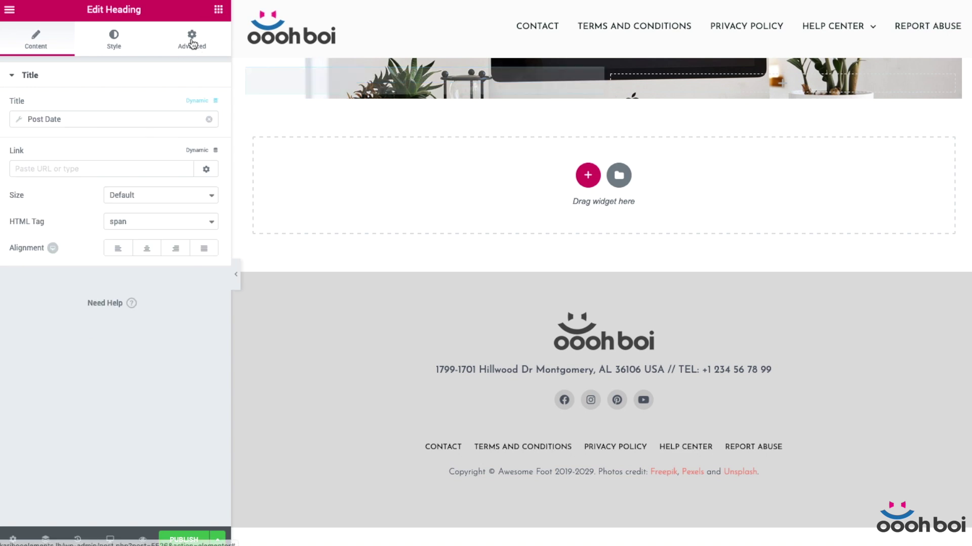
- Add custom CSS to the date heading with a selector rule containing writing-mode: vertical-rl;
click(193, 43)
scroll(116, 480, down, 2)
click(104, 447)
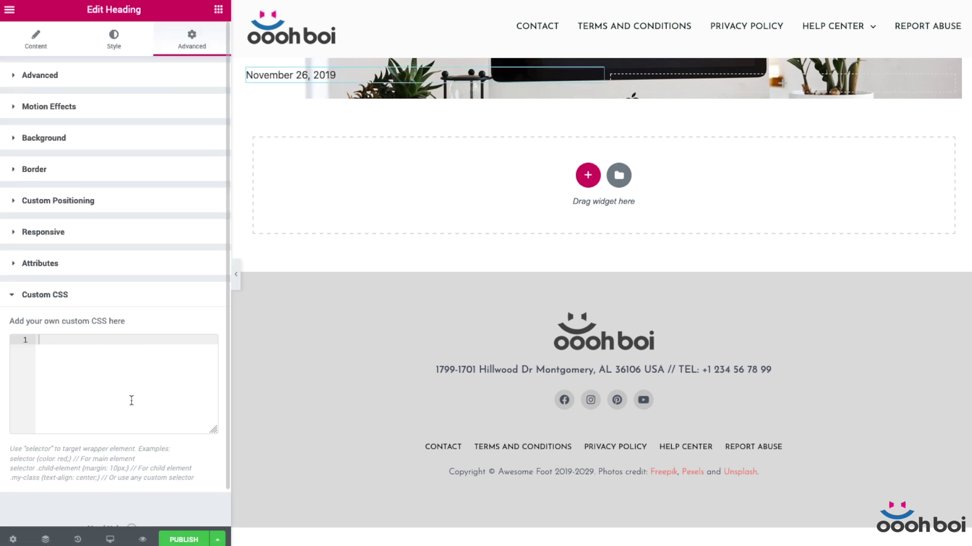
text(se)
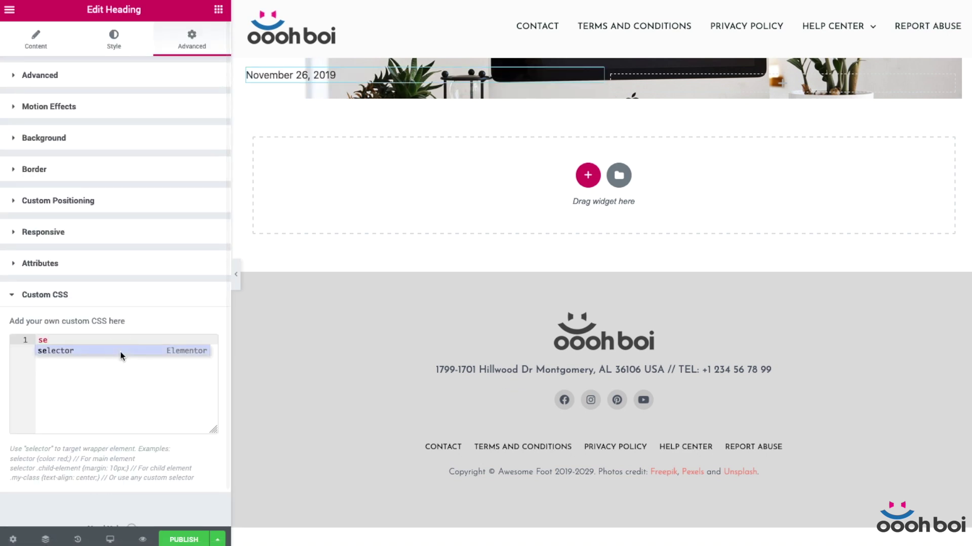
click(121, 353)
text({)
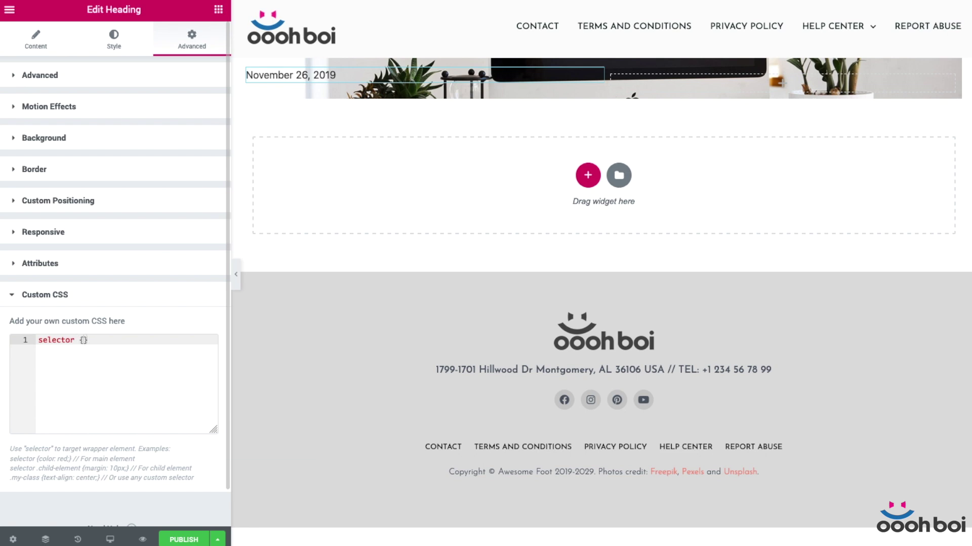
key(Return)
text(wr)
key(Return)
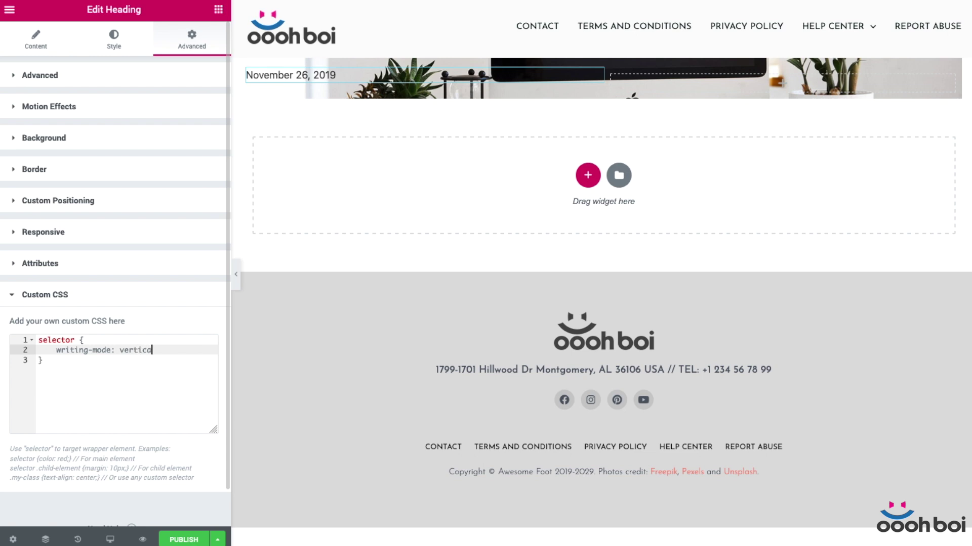
text(vertical-rl;)
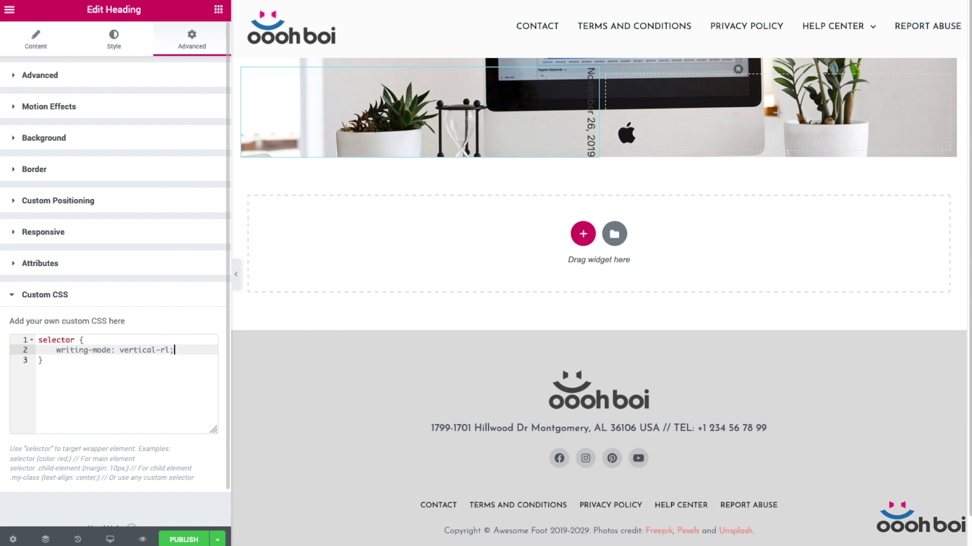
- Add transform: rotate(360deg); to the date heading's custom CSS rule
key(Return)
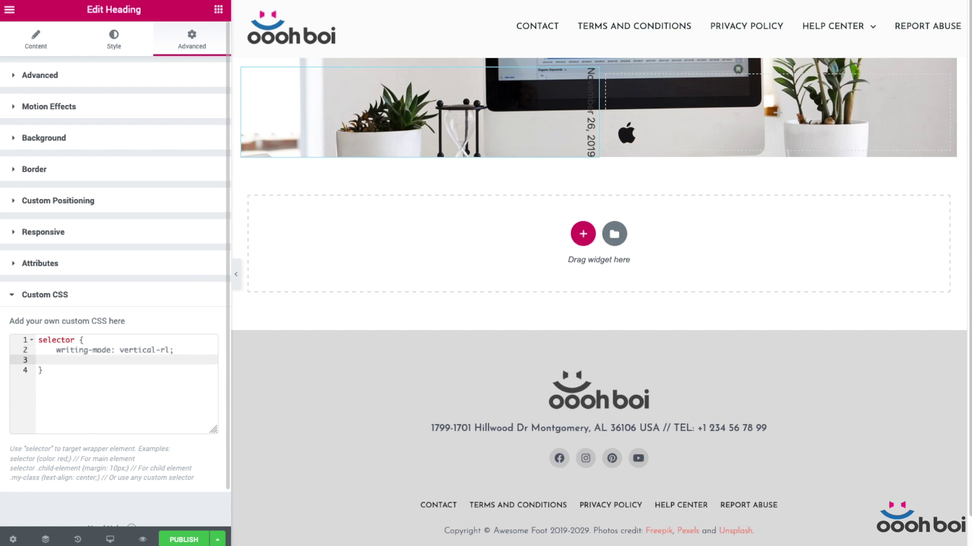
text(tr)
key(Return)
text(ro)
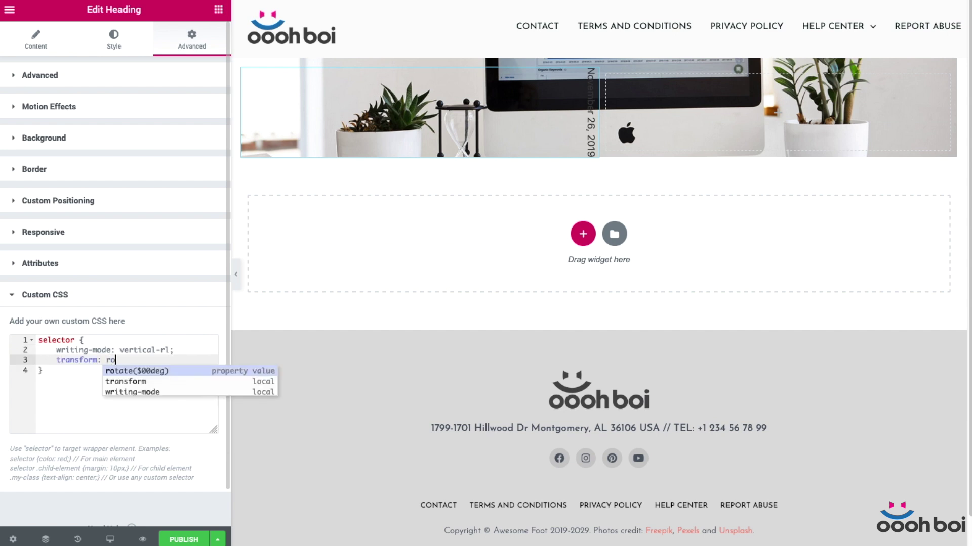
click(136, 371)
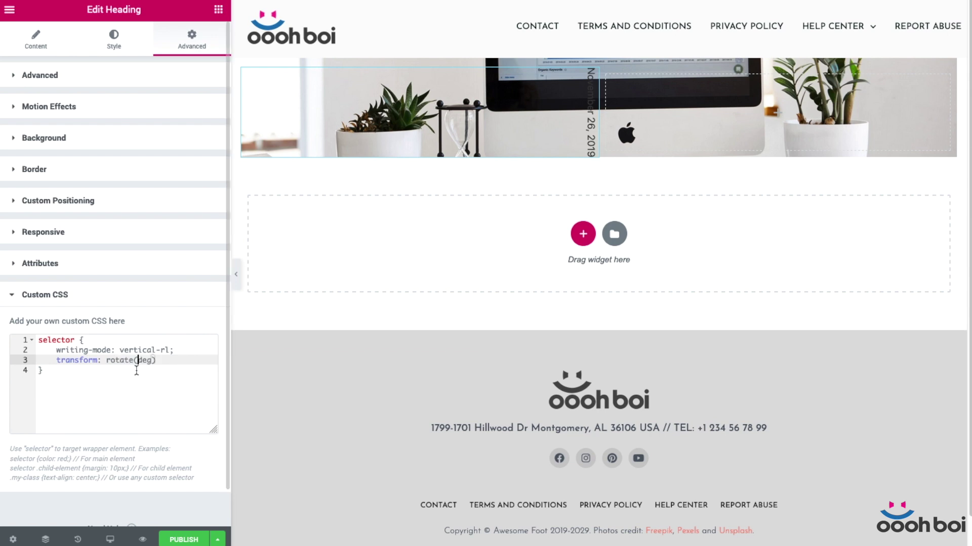
text(360)
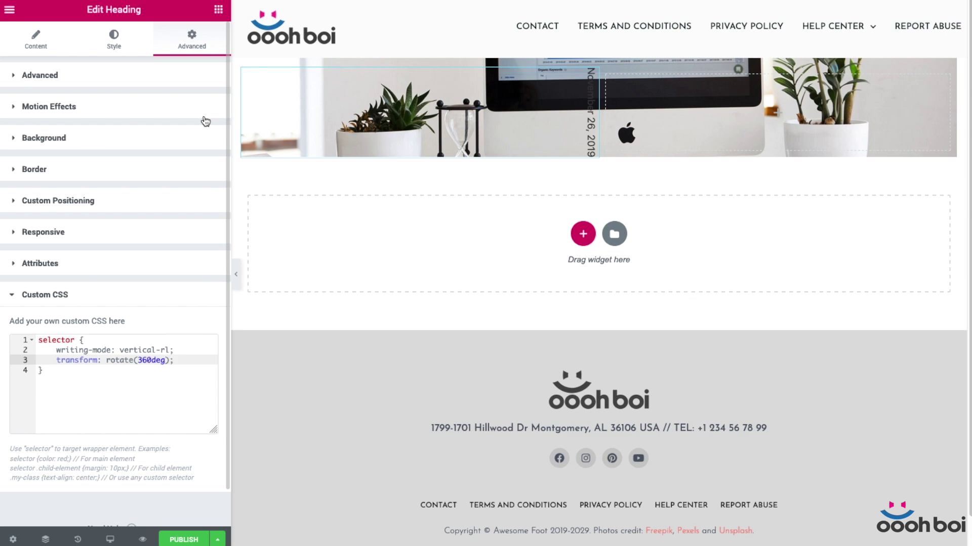
- Give the date heading a classic background in the red preset colour
click(101, 138)
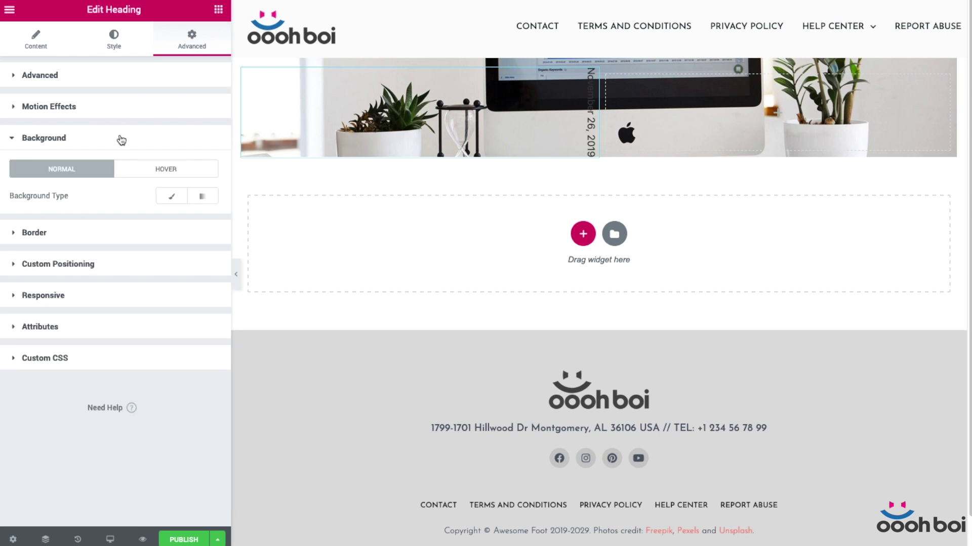
click(172, 196)
click(202, 222)
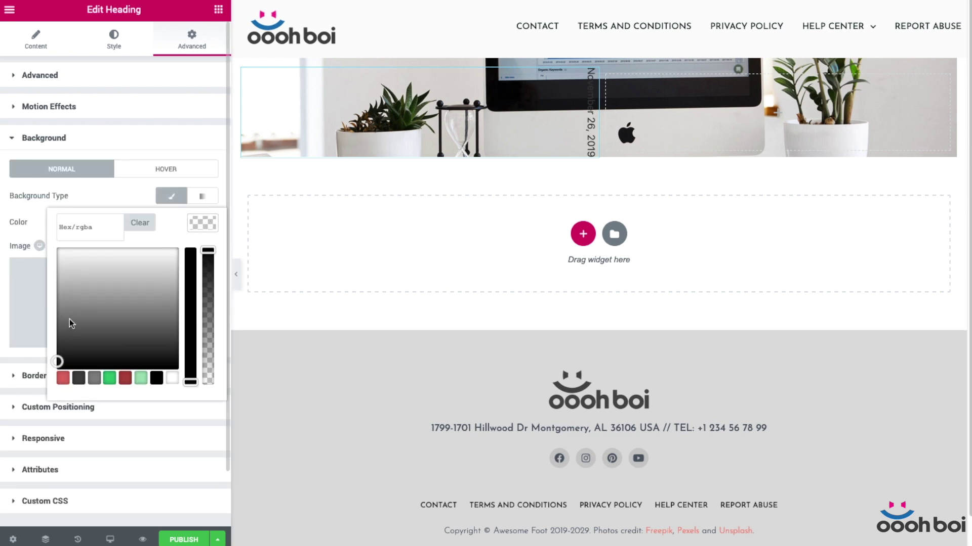
click(63, 378)
- Set the date heading's text color to white
click(116, 45)
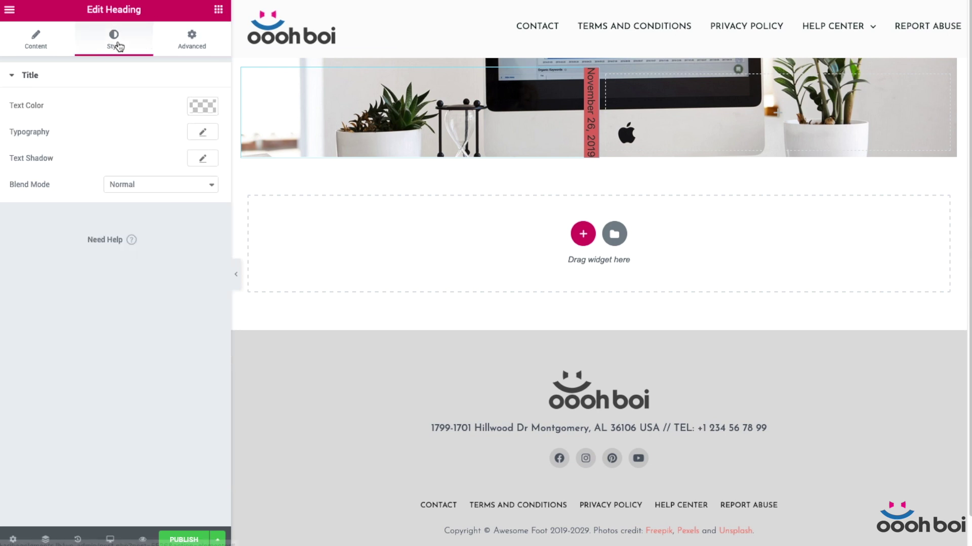
click(203, 106)
click(172, 261)
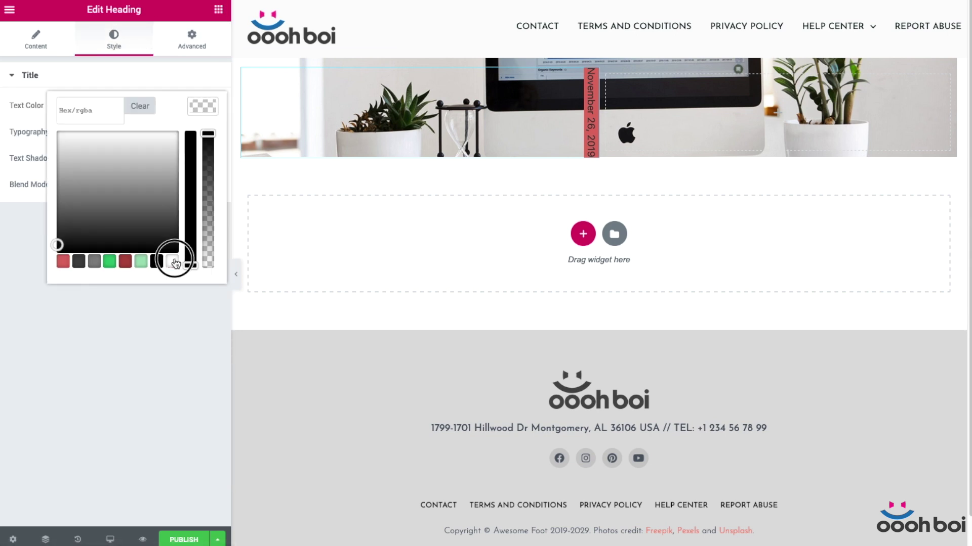
click(152, 374)
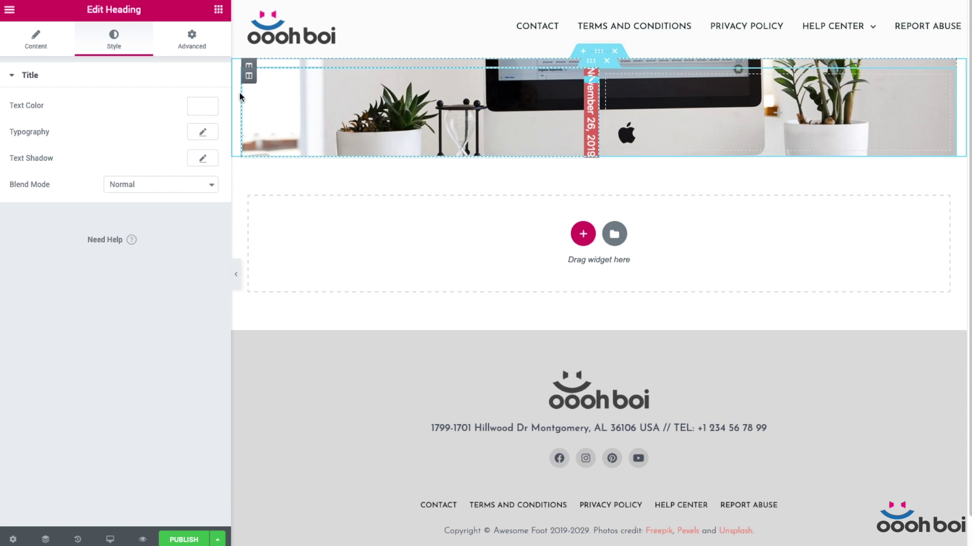
- Set the date heading's custom positioning width to Inline (auto)
click(192, 39)
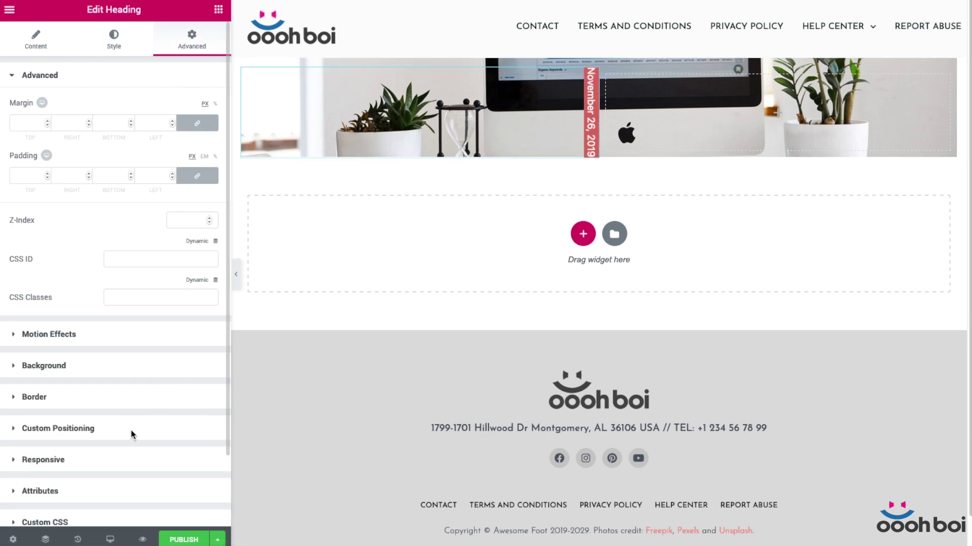
click(131, 434)
click(157, 229)
key(Escape)
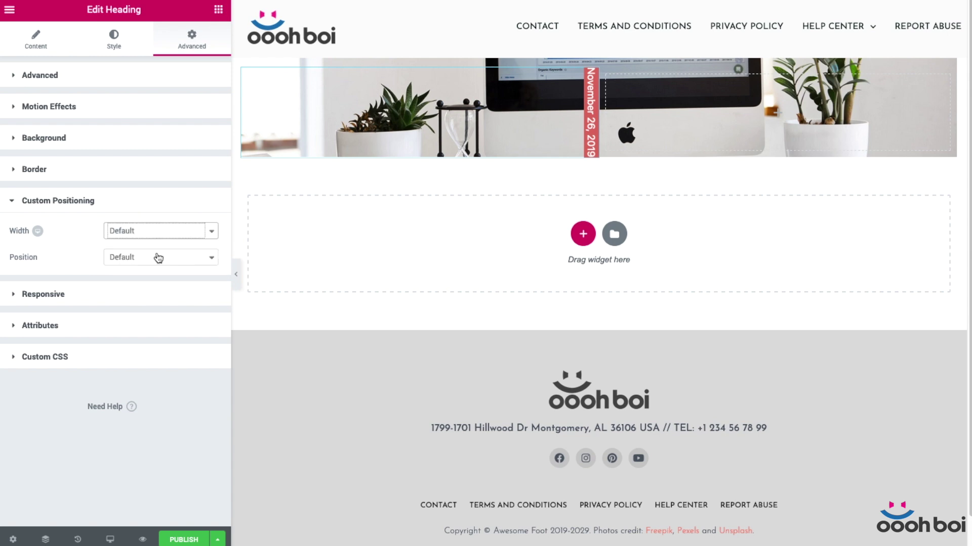
click(158, 258)
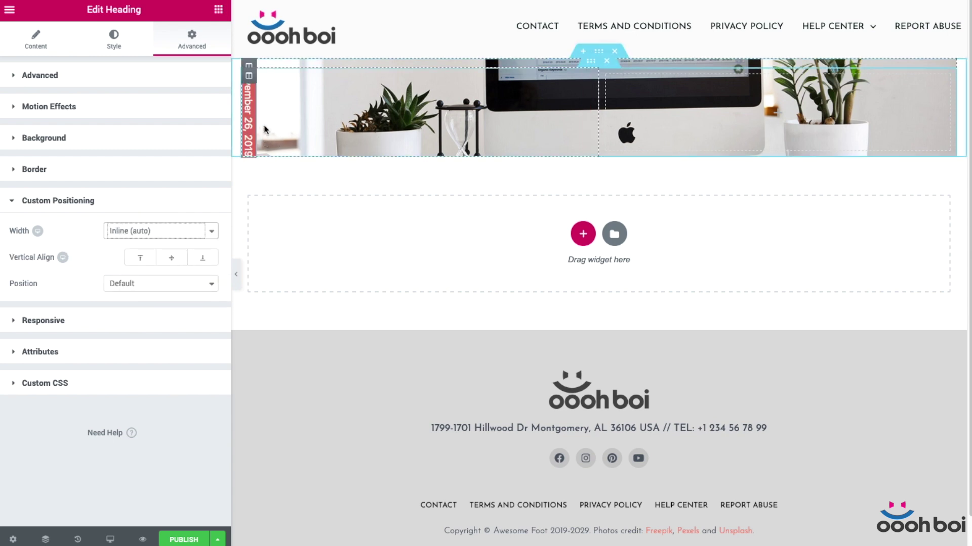
- Set the horizontal align of the inner section's left column to End
click(250, 77)
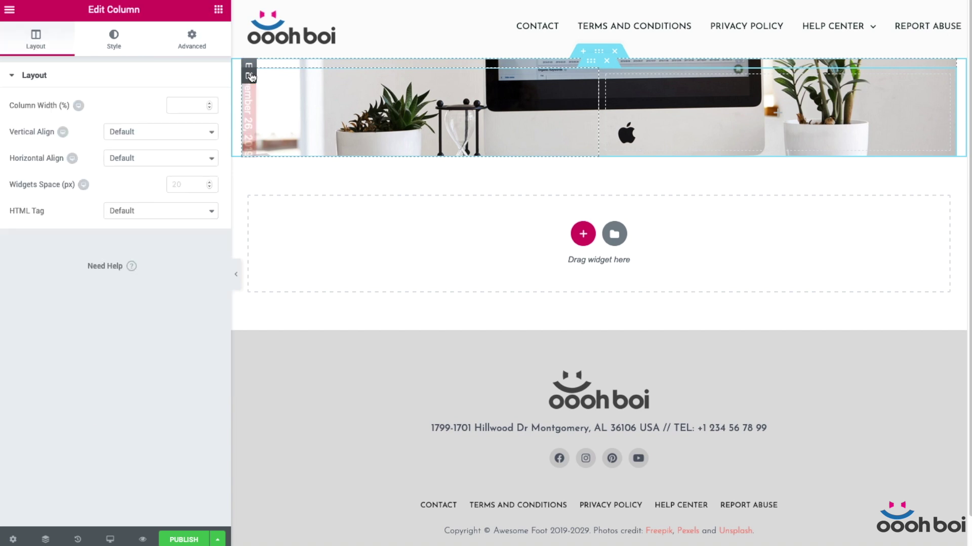
click(150, 160)
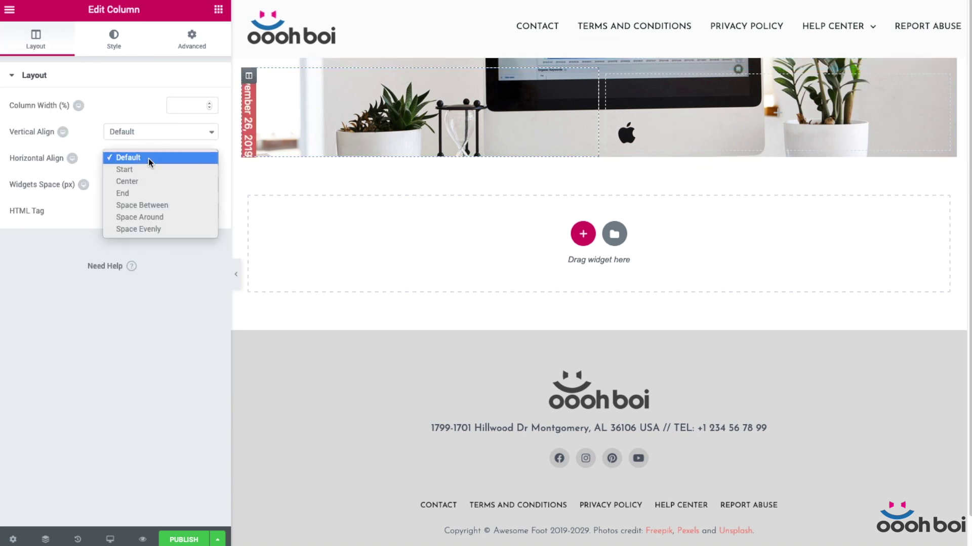
click(124, 194)
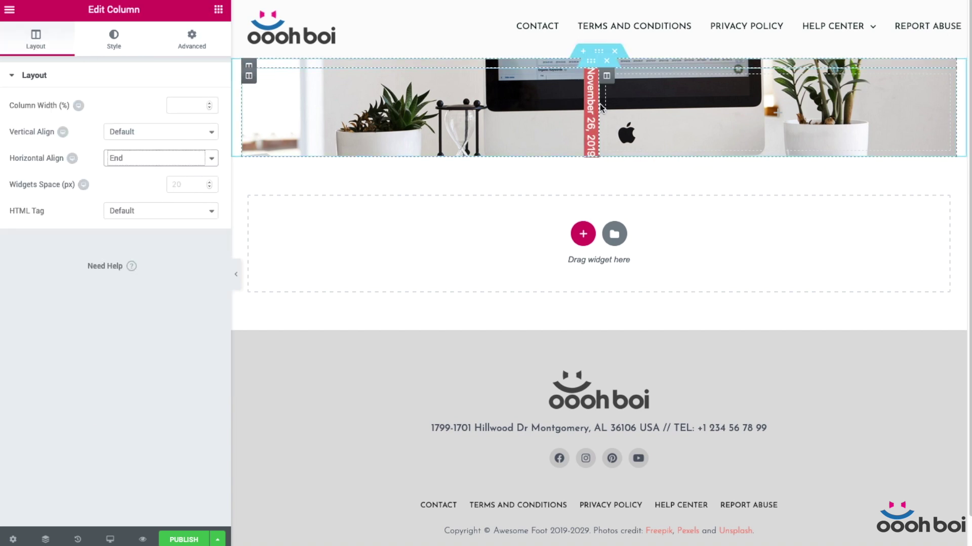
- Set the date heading's padding to 10 px on all sides
click(593, 84)
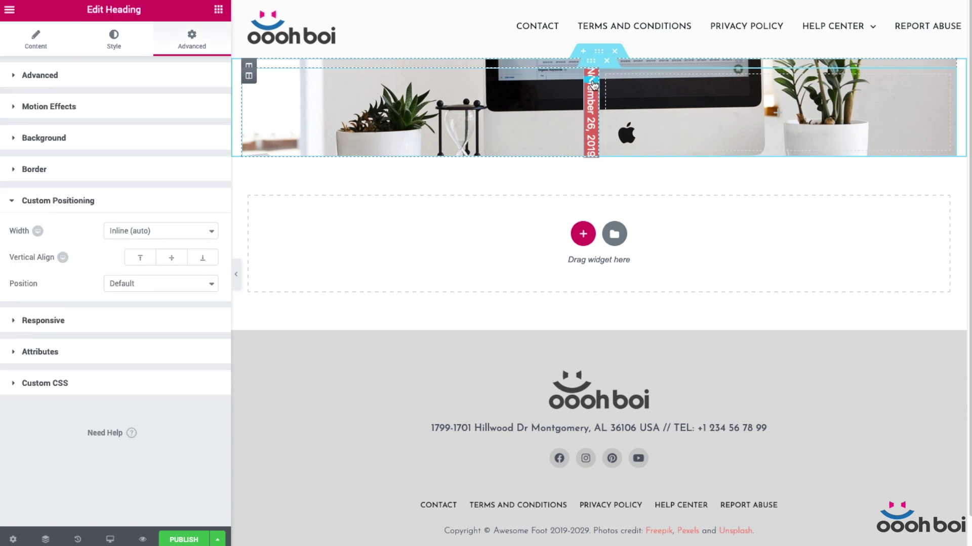
click(185, 71)
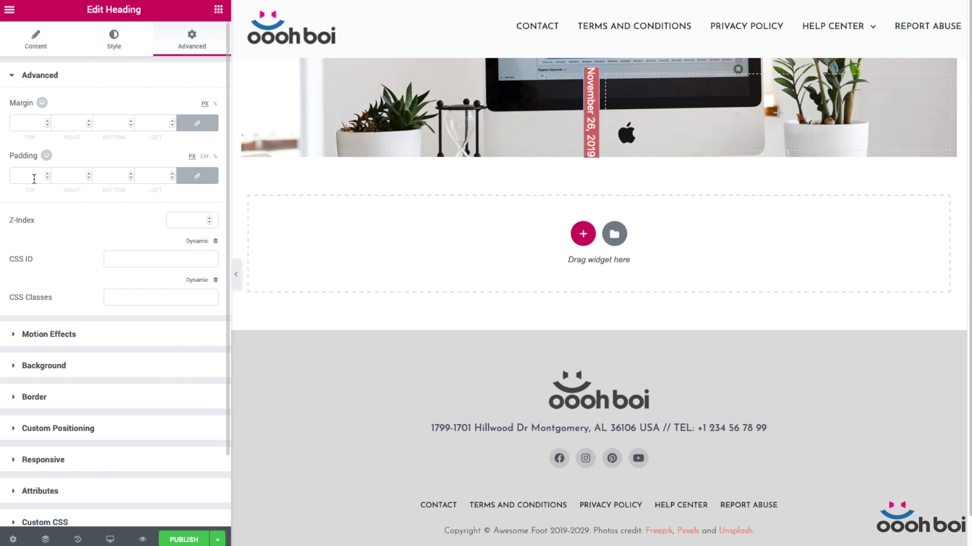
text(10)
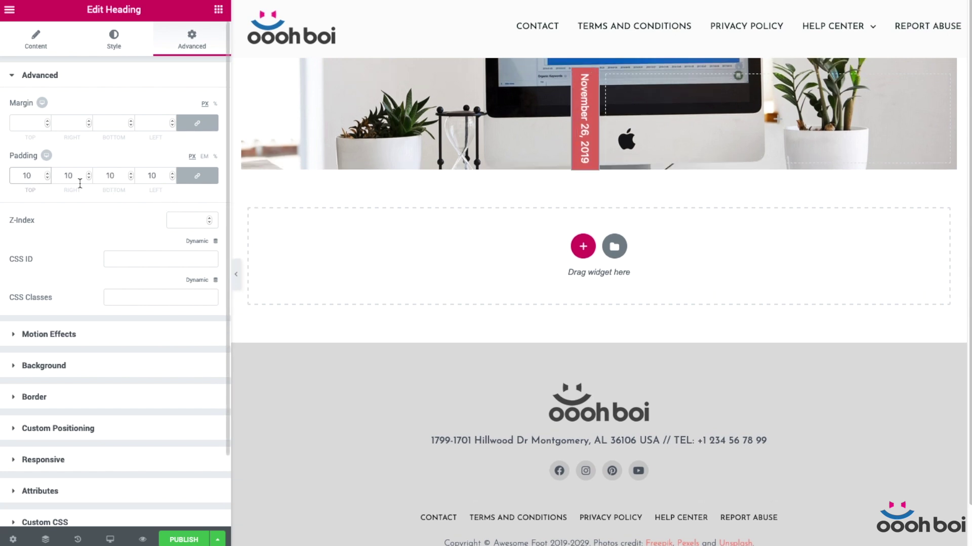
key(BackSpace)
text(2)
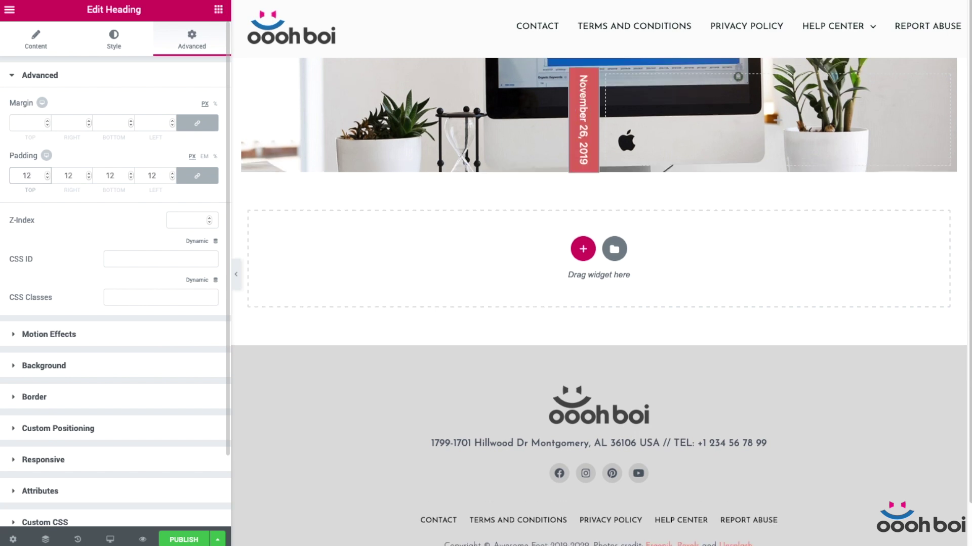
key(BackSpace)
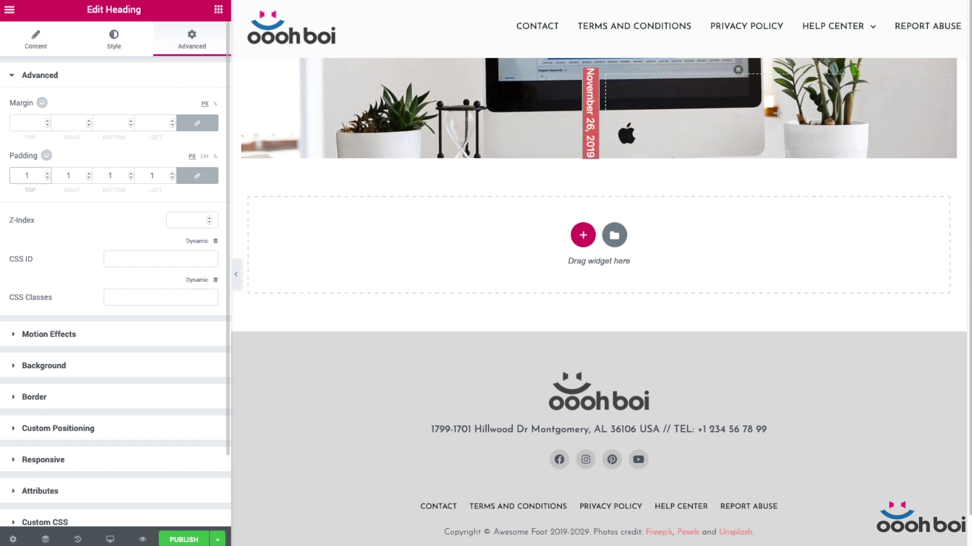
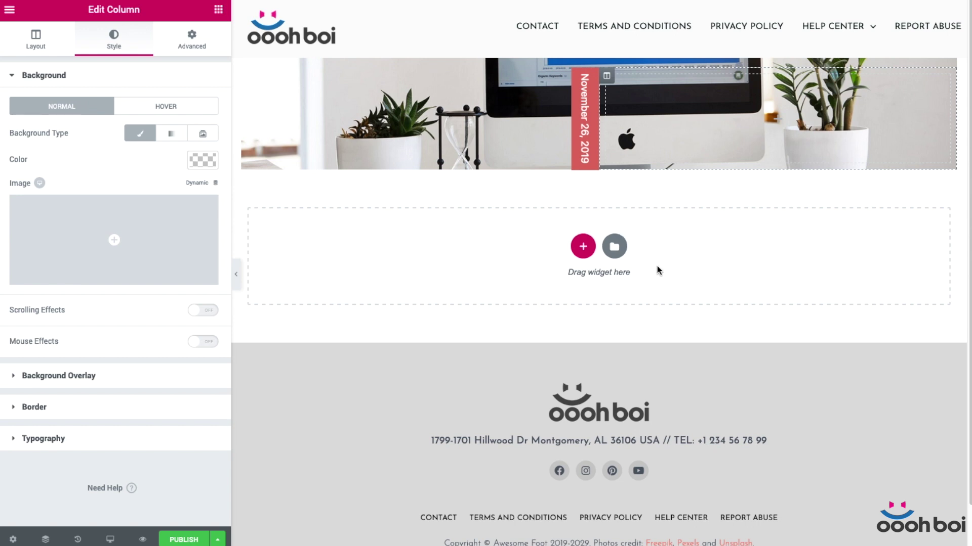
- Give the inner section's right column a white background and 5% padding on all sides
click(202, 160)
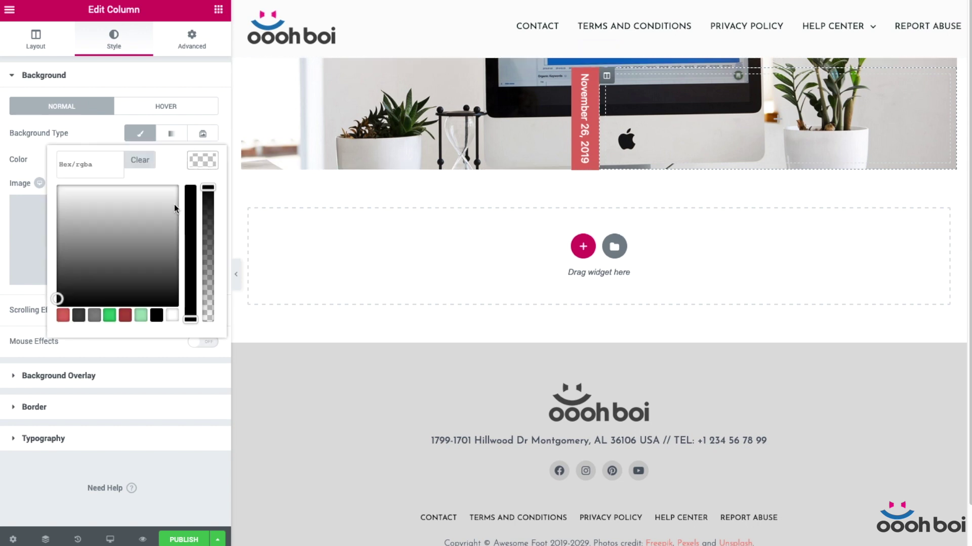
click(172, 316)
click(53, 136)
click(191, 40)
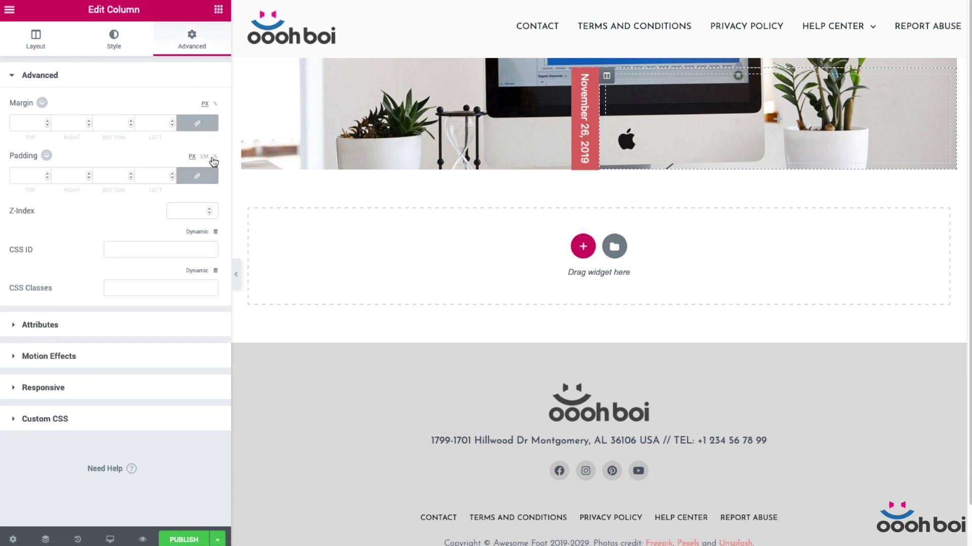
click(158, 177)
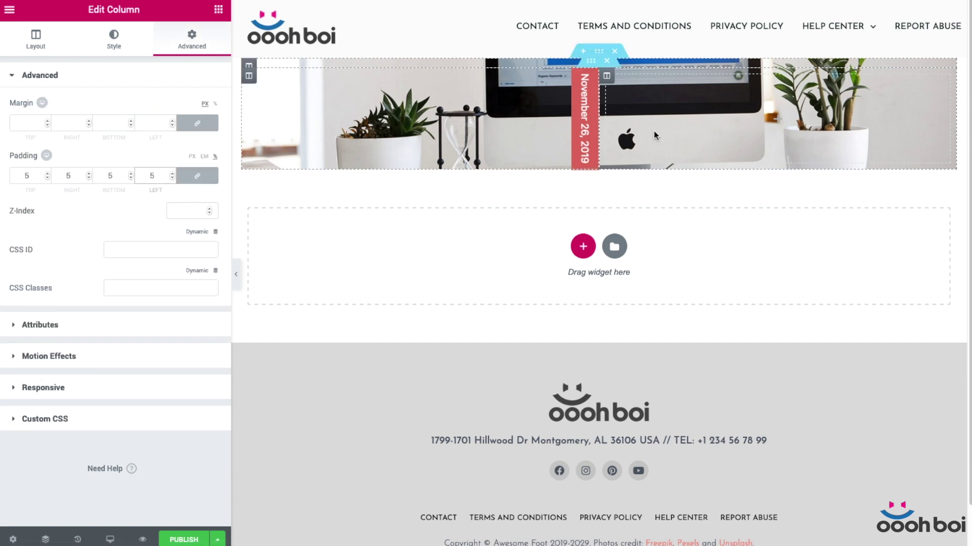
- Add a Heading widget to the inner section's right column and set its HTML tag to span
click(213, 13)
drag(172, 400, 721, 129)
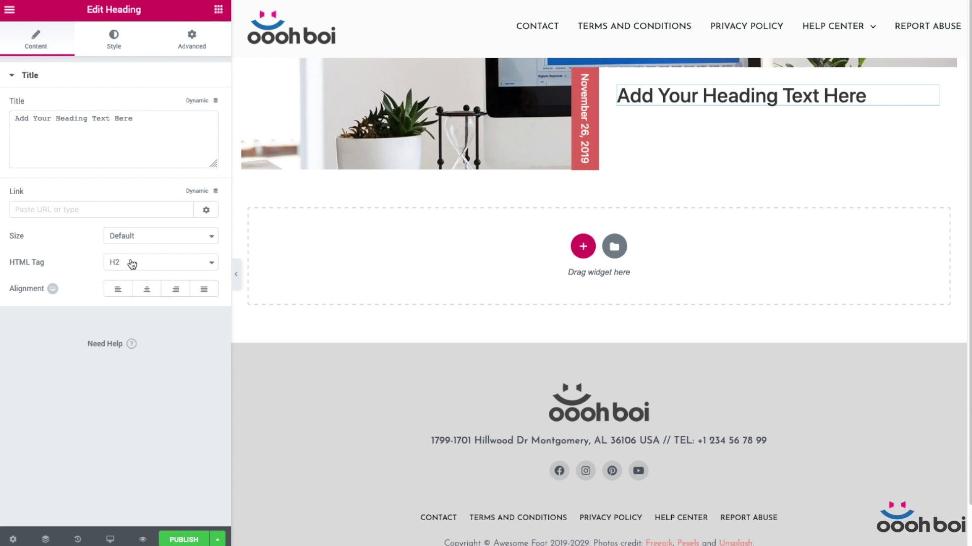
click(146, 262)
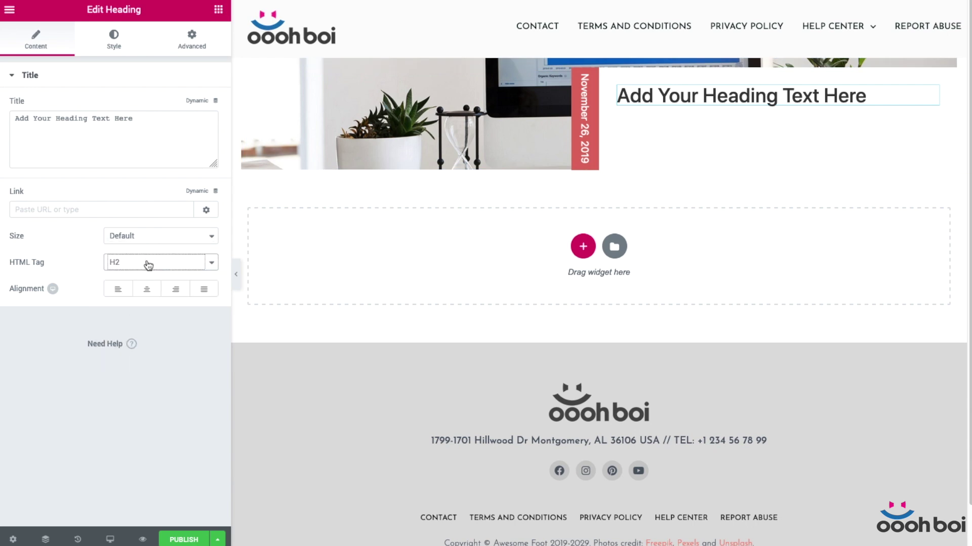
click(144, 334)
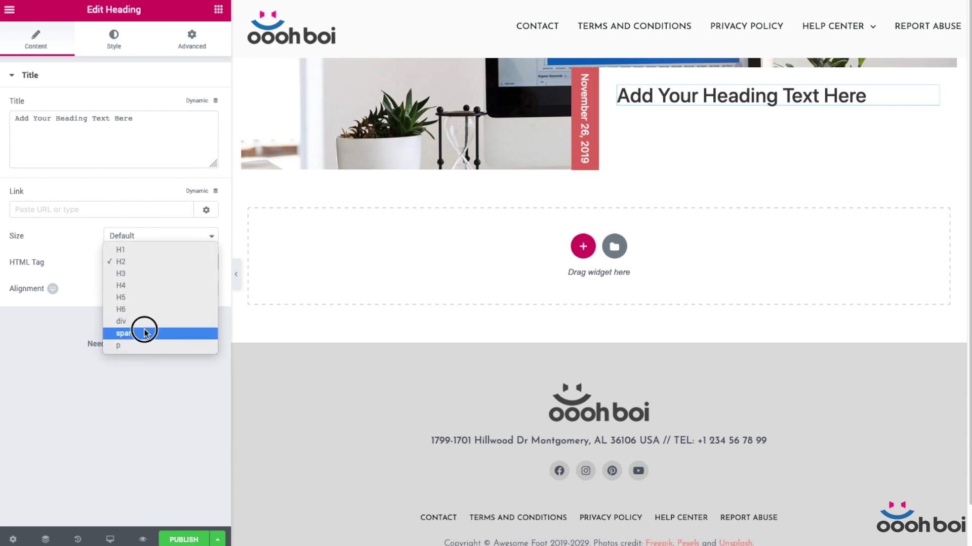
- Make the new heading's title a dynamic Post Custom Field with the custom key reading_time
click(198, 103)
click(132, 134)
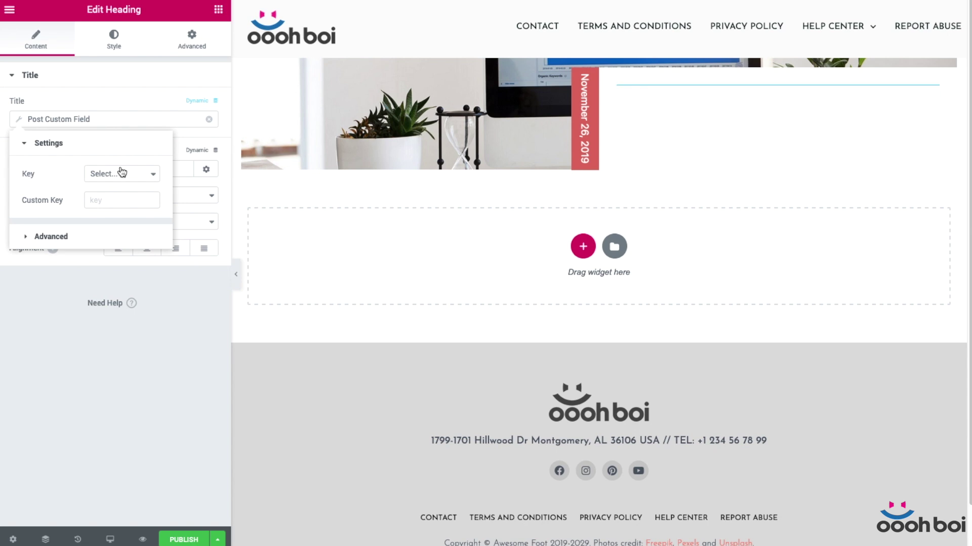
click(119, 196)
text(reading_time)
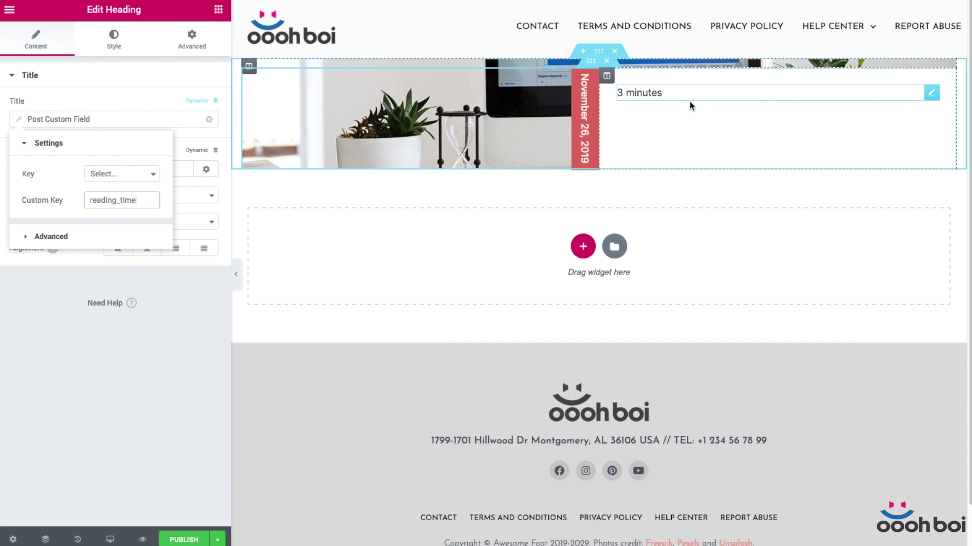
drag(141, 201, 82, 200)
click(111, 199)
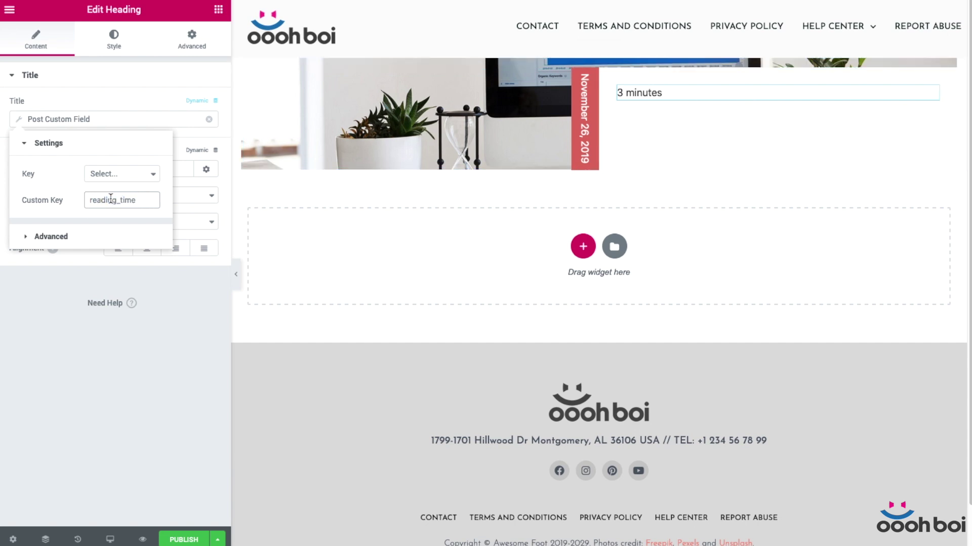
- Put the text "Reading Time: " before the reading-time heading's dynamic custom field value
click(100, 237)
click(110, 206)
text(R)
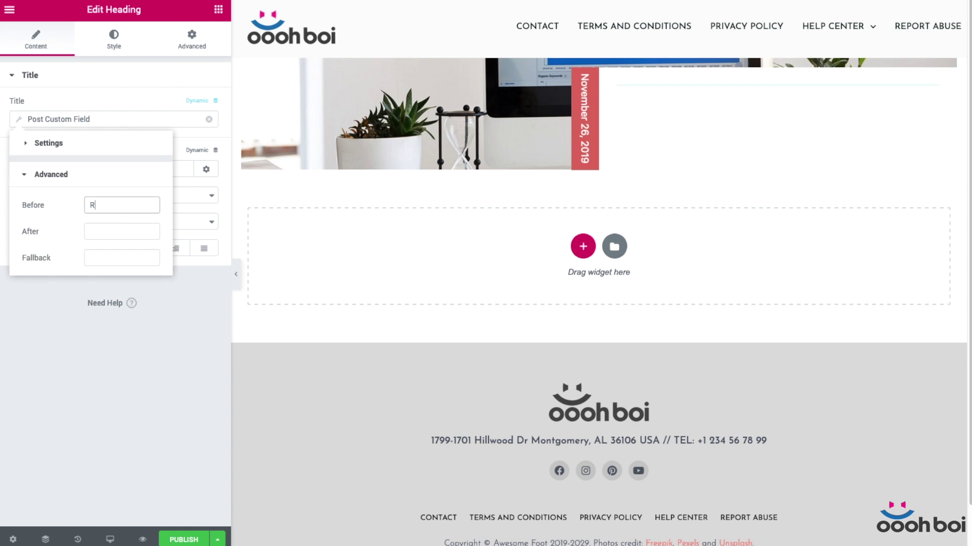
text(eading T)
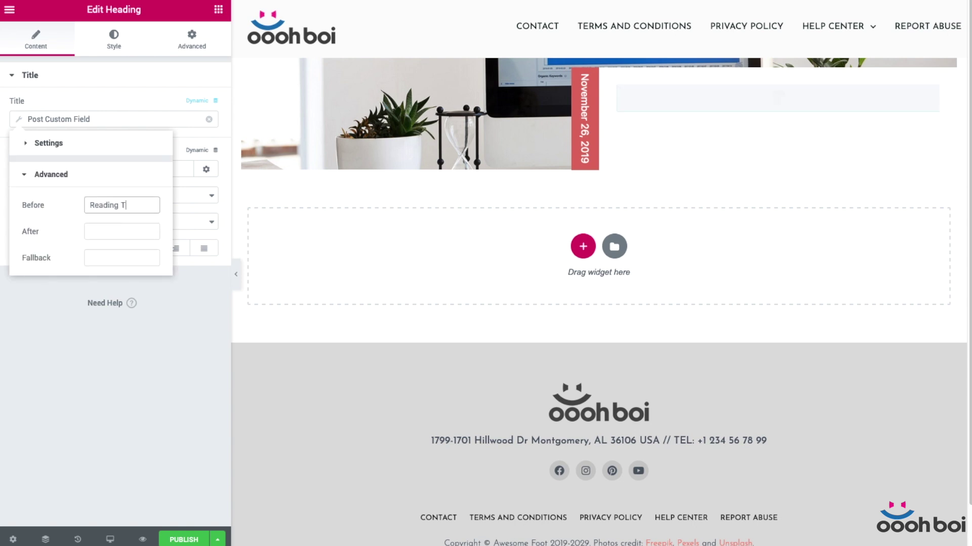
text(ime:)
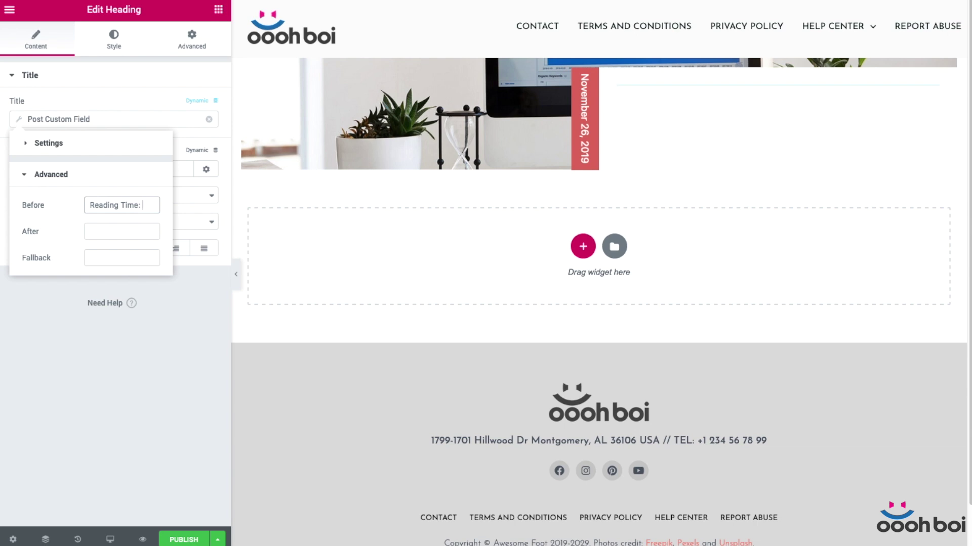
- Add a Heading widget below the reading time and make its title the dynamic Post Title
click(218, 10)
drag(168, 402, 685, 104)
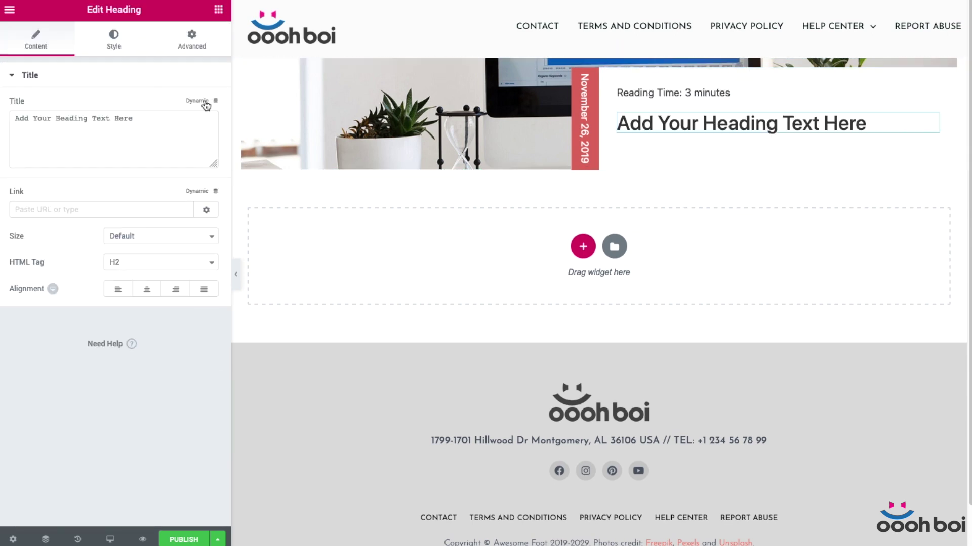
click(204, 104)
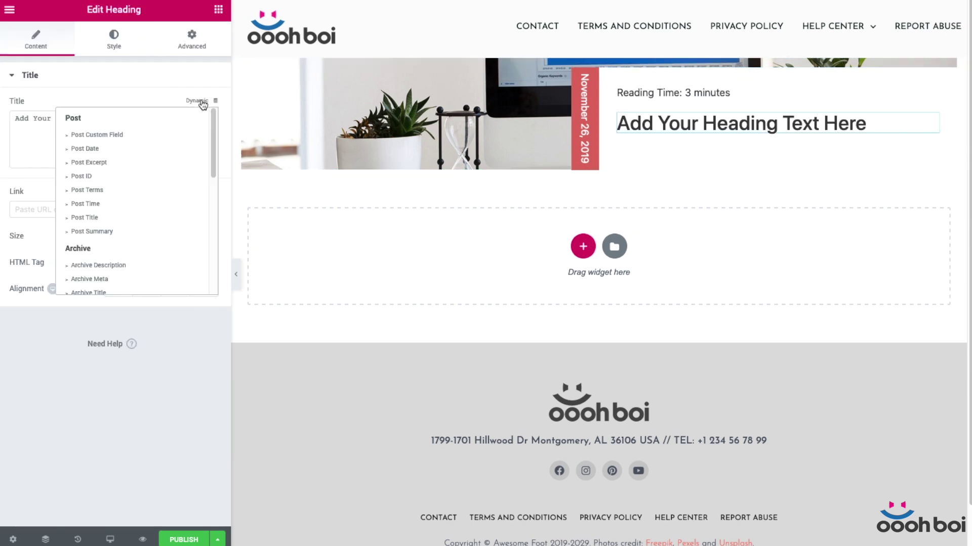
click(156, 217)
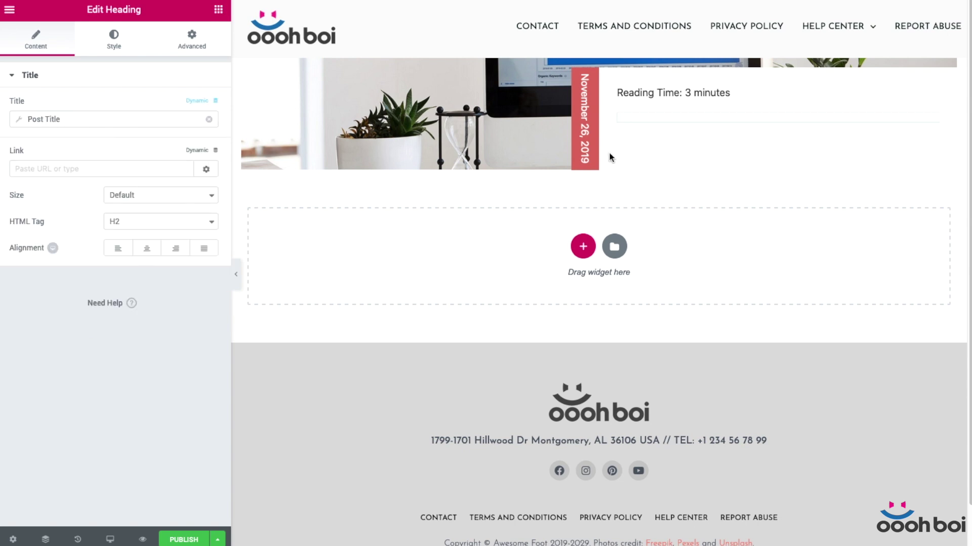
- Add another Heading widget below the post title and set its HTML tag to div
click(218, 9)
drag(171, 400, 678, 147)
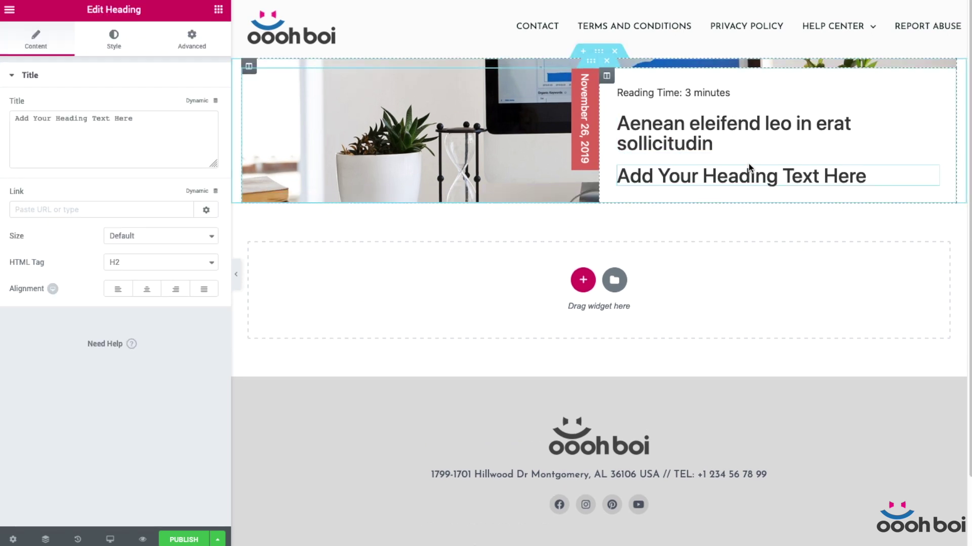
click(163, 263)
click(156, 321)
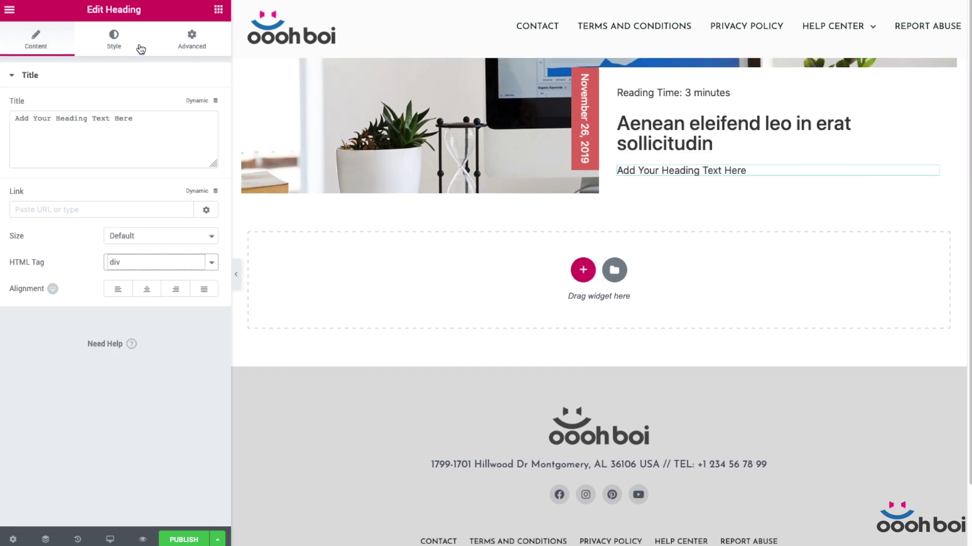
- Set the new div heading's custom positioning width to Inline (auto) and duplicate the heading
click(192, 40)
click(106, 438)
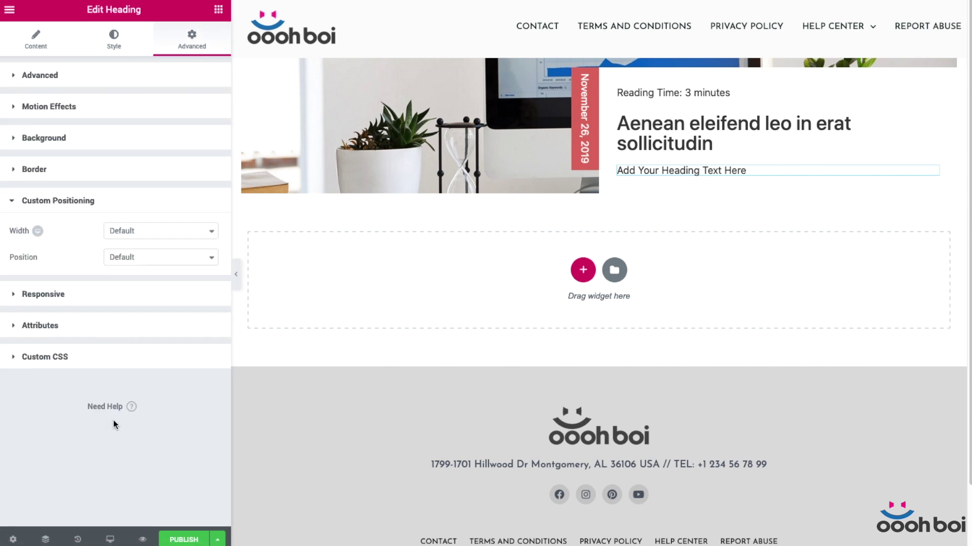
click(159, 236)
click(156, 251)
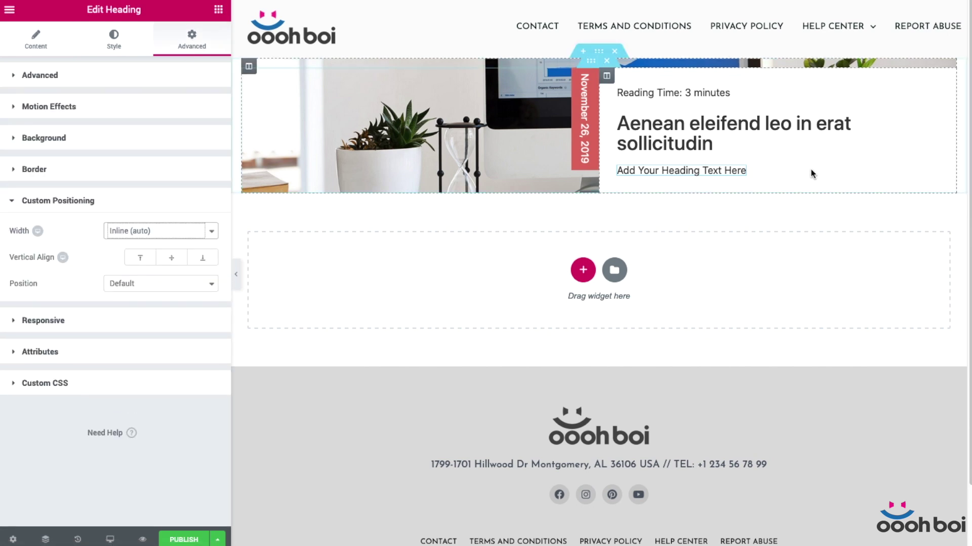
right_click(746, 172)
click(782, 197)
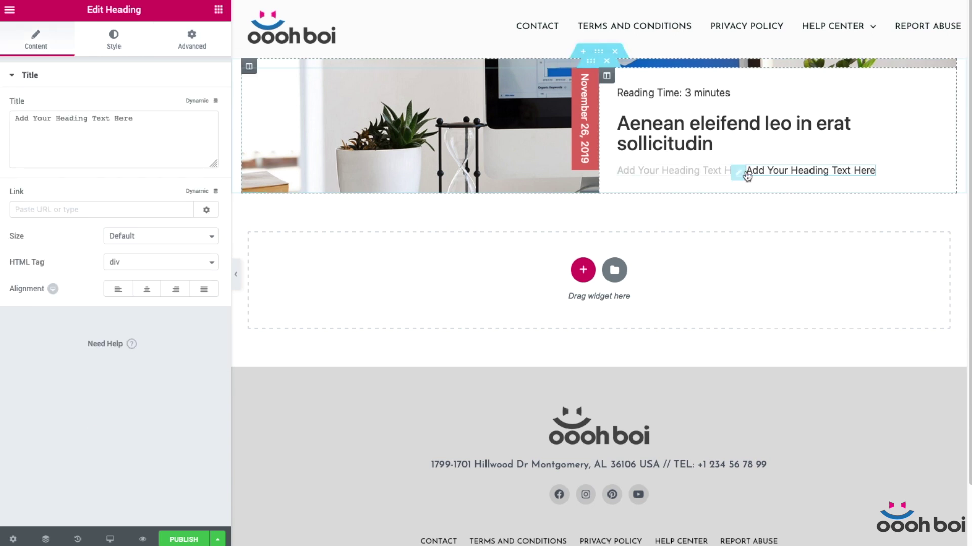
- Give the first of the two inline headings an unlinked right margin of 10 px
click(740, 172)
click(191, 40)
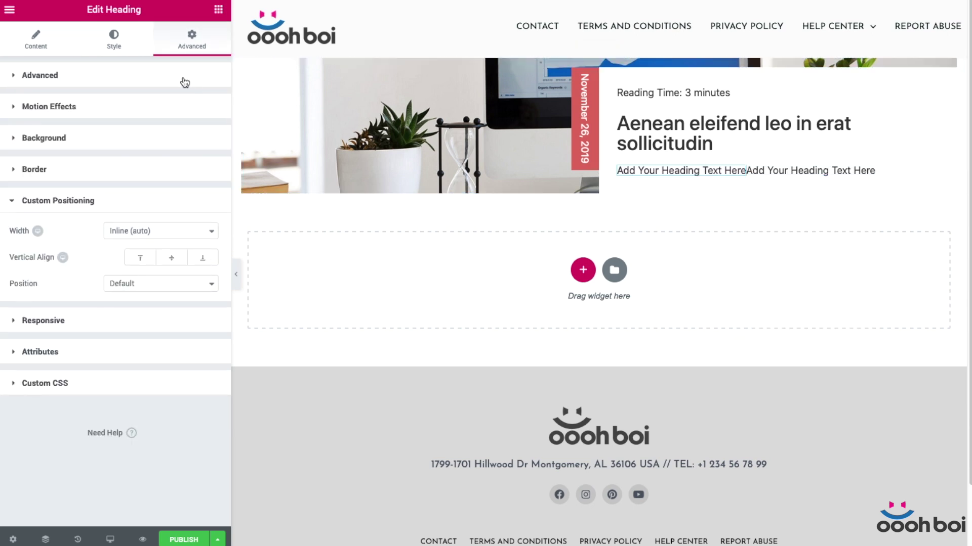
click(116, 39)
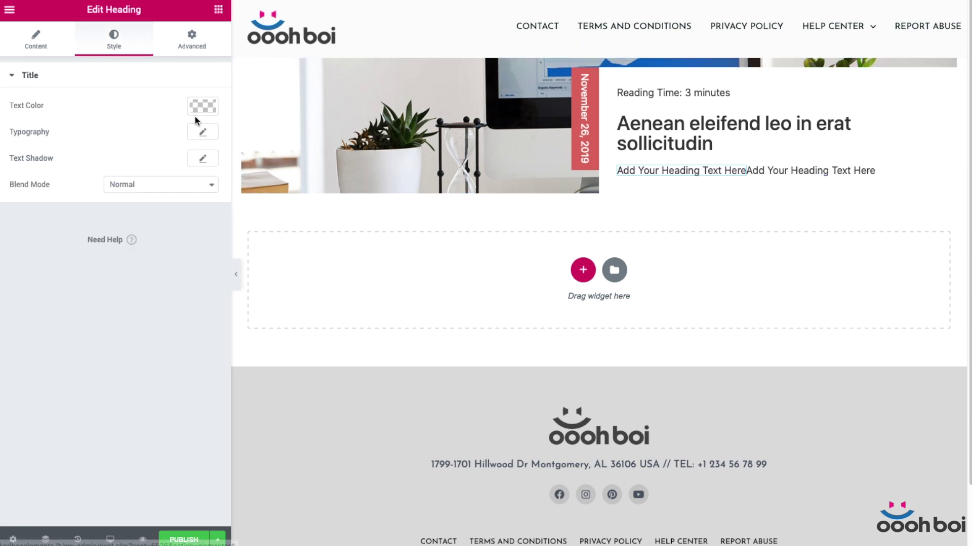
click(193, 47)
click(202, 124)
click(79, 124)
text(10)
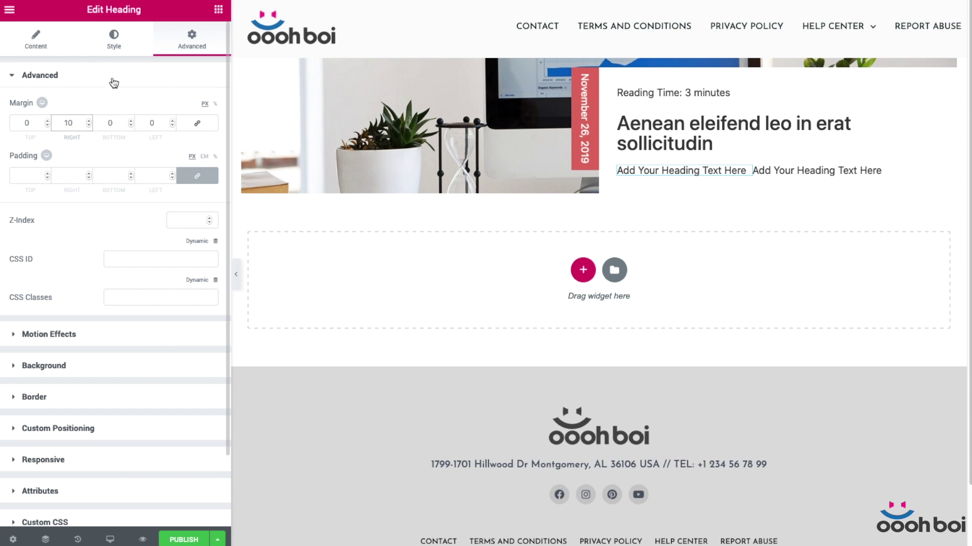
- Make the first inline heading's title the dynamic Author Name
click(36, 41)
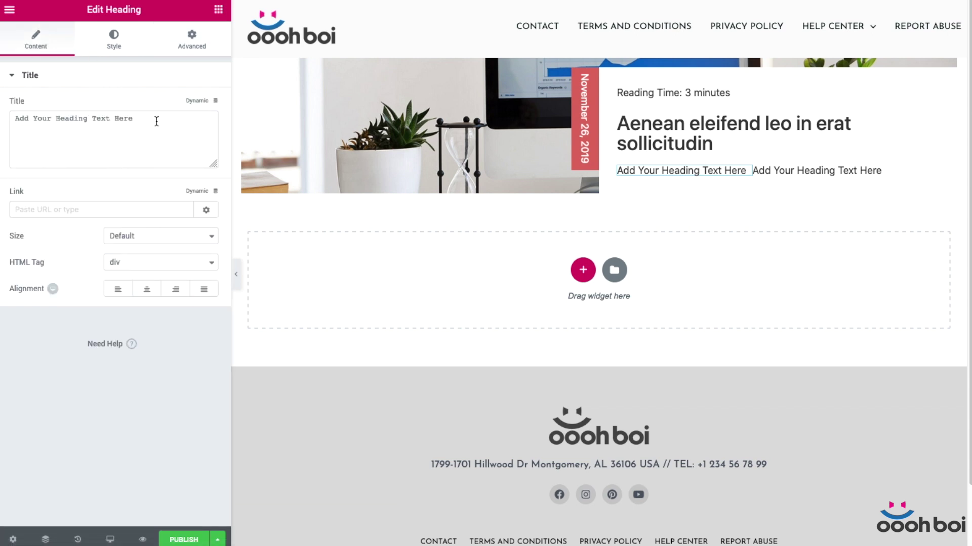
click(194, 102)
scroll(126, 214, down, 4)
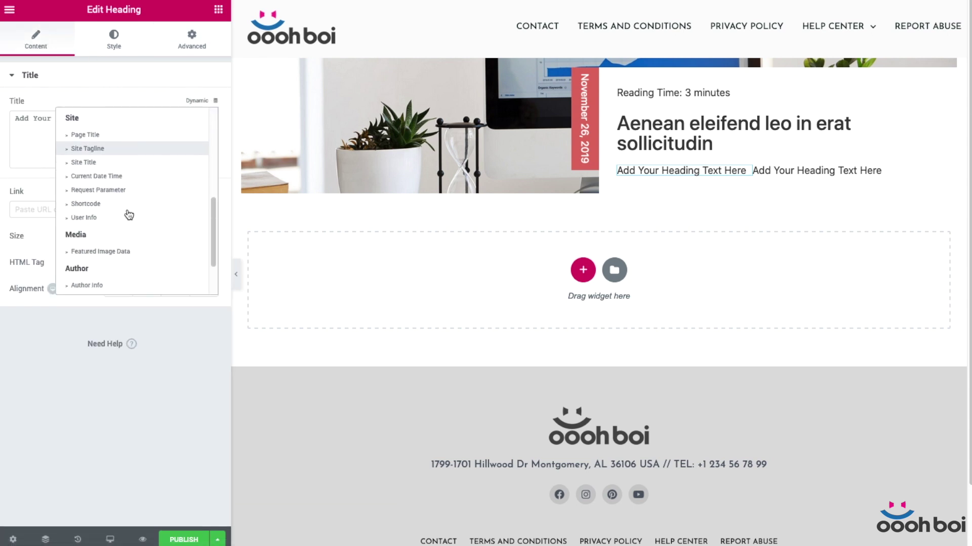
scroll(152, 238, down, 3)
click(135, 271)
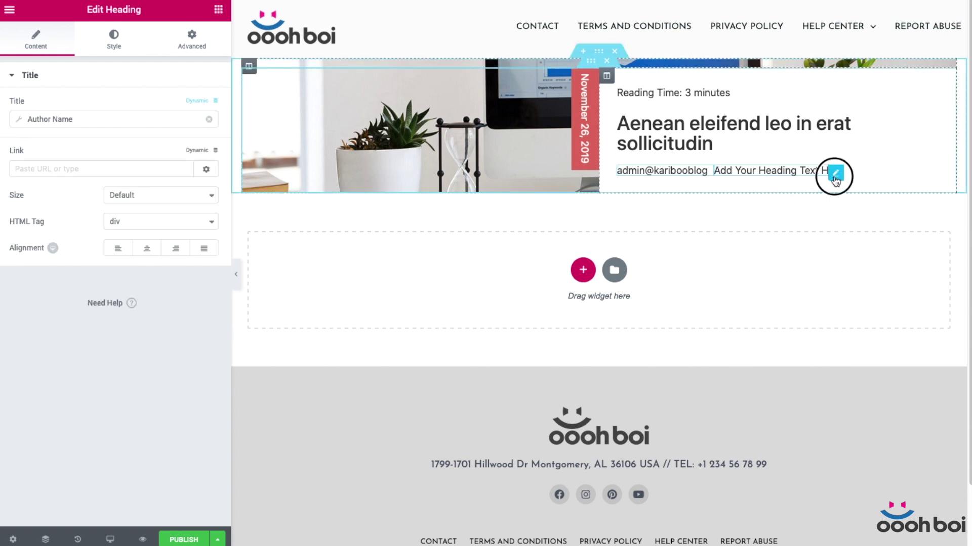
- Make the second inline heading's title the dynamic Comments Number
click(833, 173)
click(199, 102)
scroll(154, 188, down, 5)
click(131, 287)
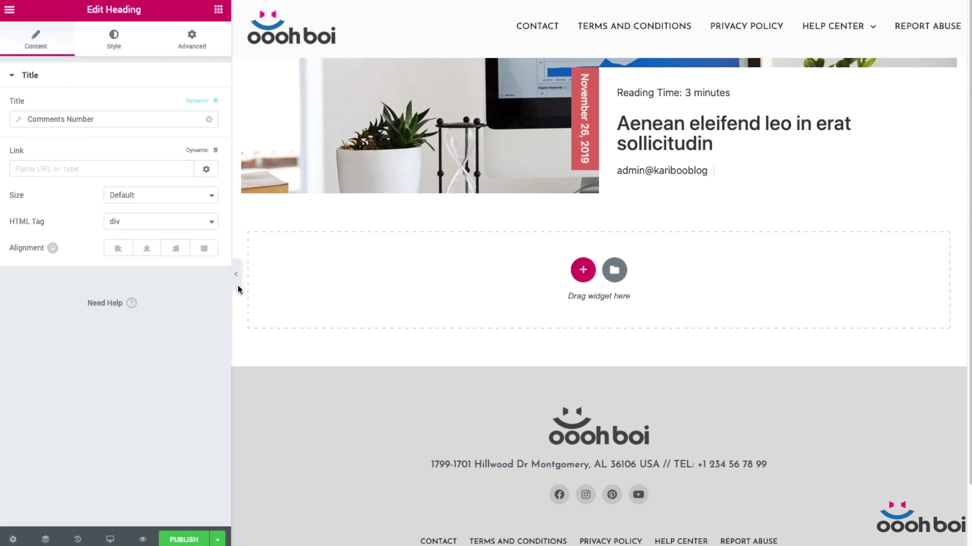
- Add a Heading widget below the author and comments line and set its HTML tag to div
click(218, 9)
drag(172, 392, 622, 177)
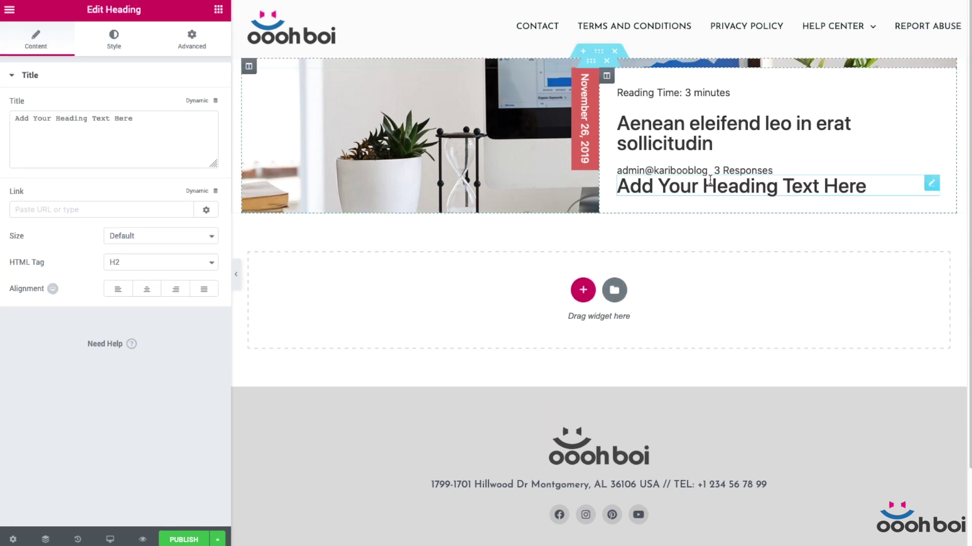
click(145, 260)
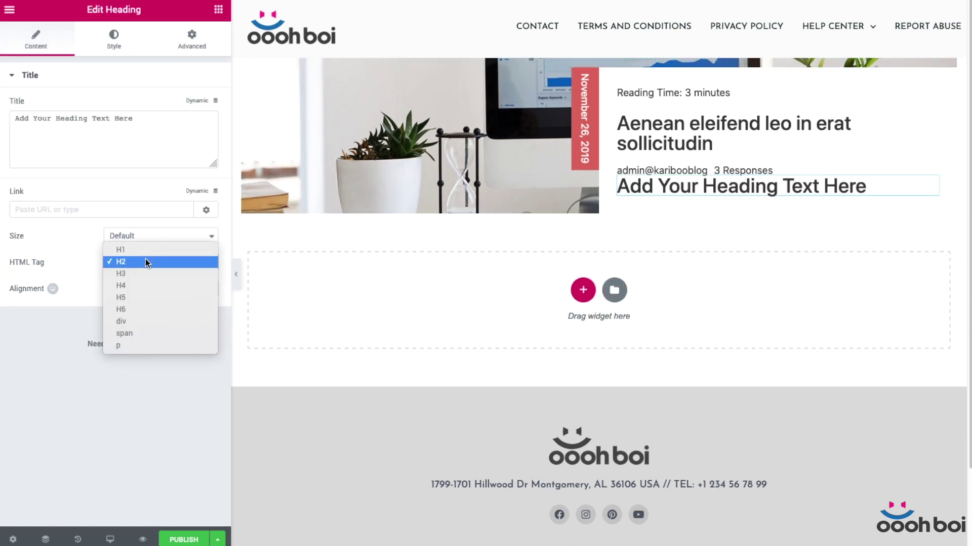
click(156, 321)
- Give the new heading below the author line a grey text color and a line height of 1.4 em
click(133, 42)
click(202, 110)
click(95, 266)
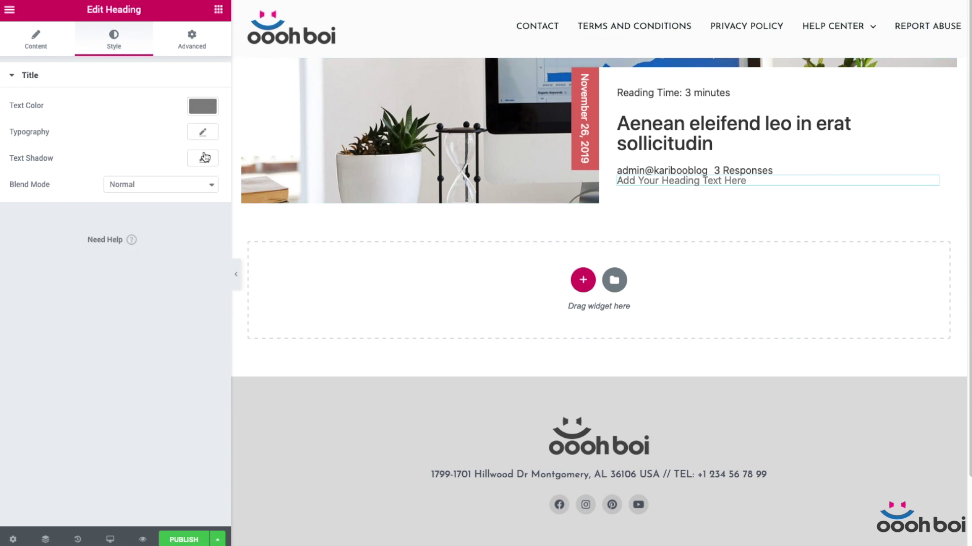
click(203, 133)
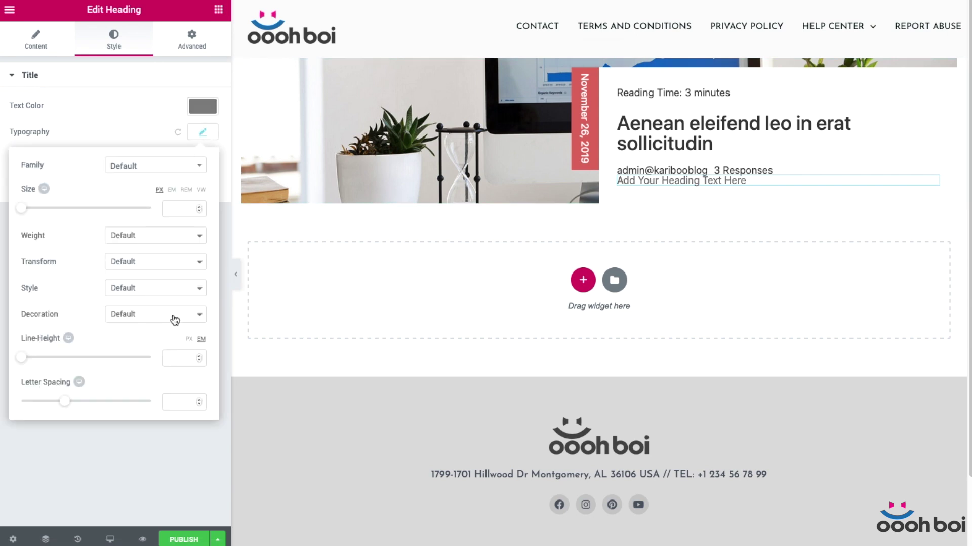
click(173, 358)
text(1.4)
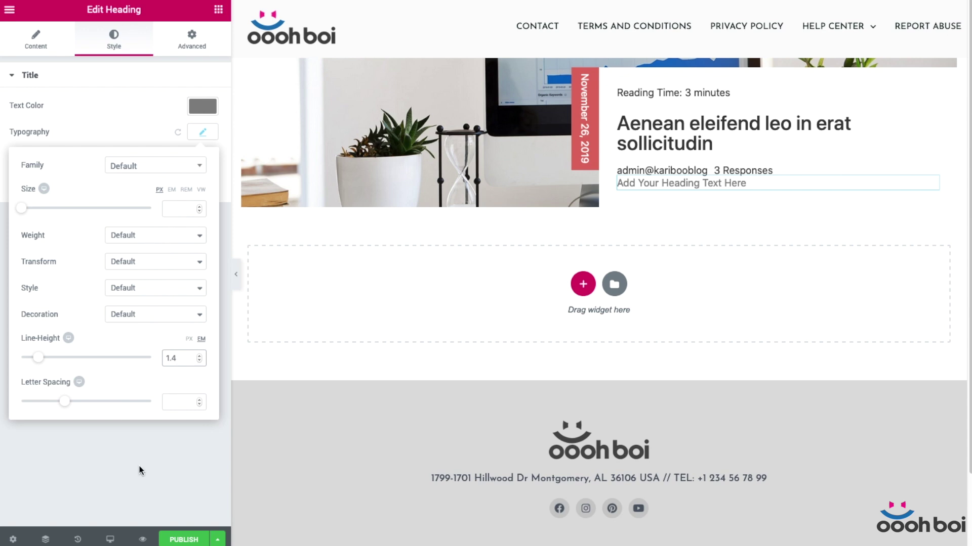
click(94, 136)
- Make the grey heading's title the dynamic Post Summary
click(42, 44)
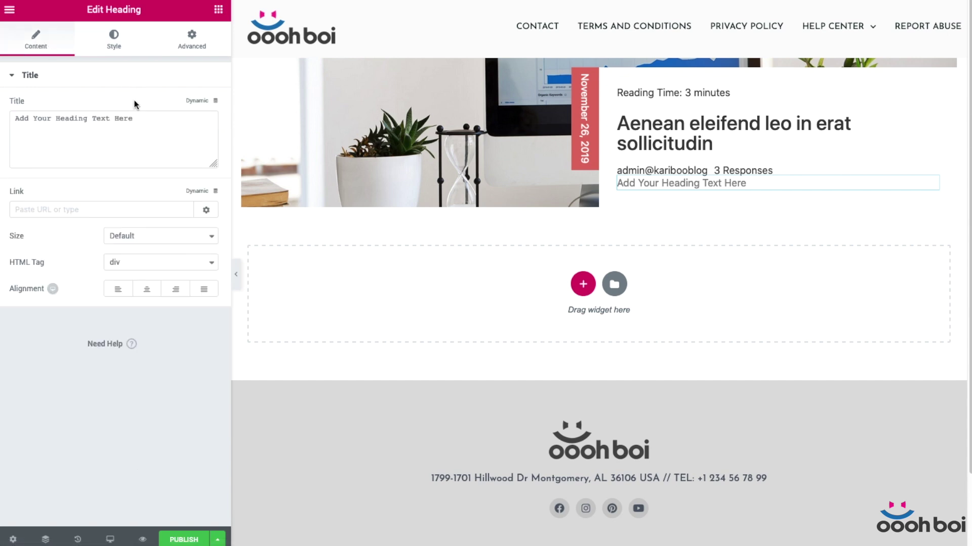
click(203, 103)
click(101, 233)
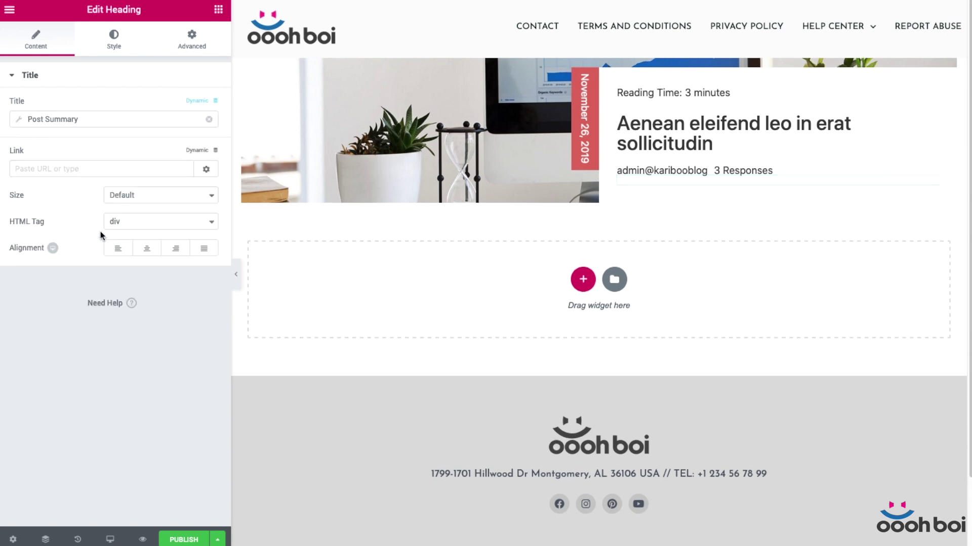
- Give the post summary heading an unlinked top margin of 20 px
click(192, 39)
click(197, 122)
click(28, 123)
text(20)
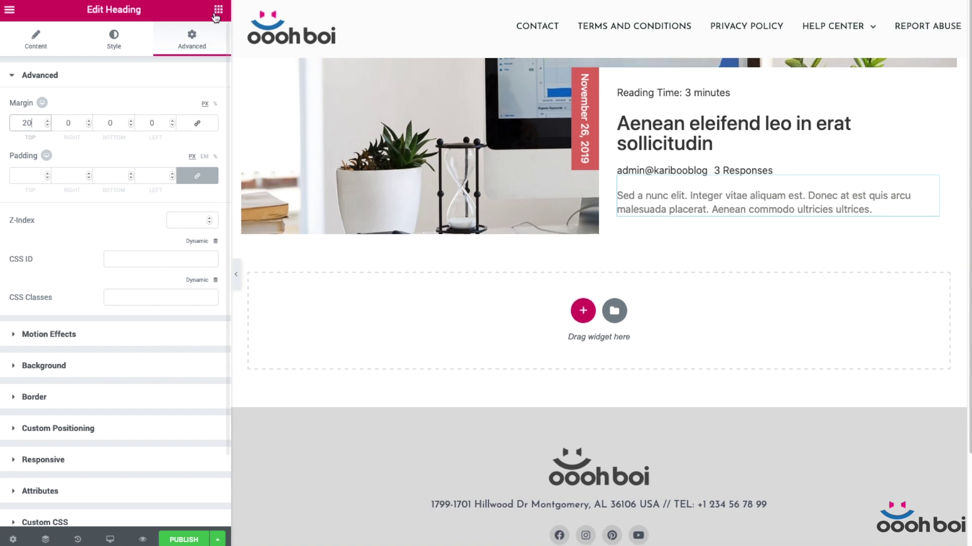
- Add a Button widget below the post summary and clear its text
click(218, 12)
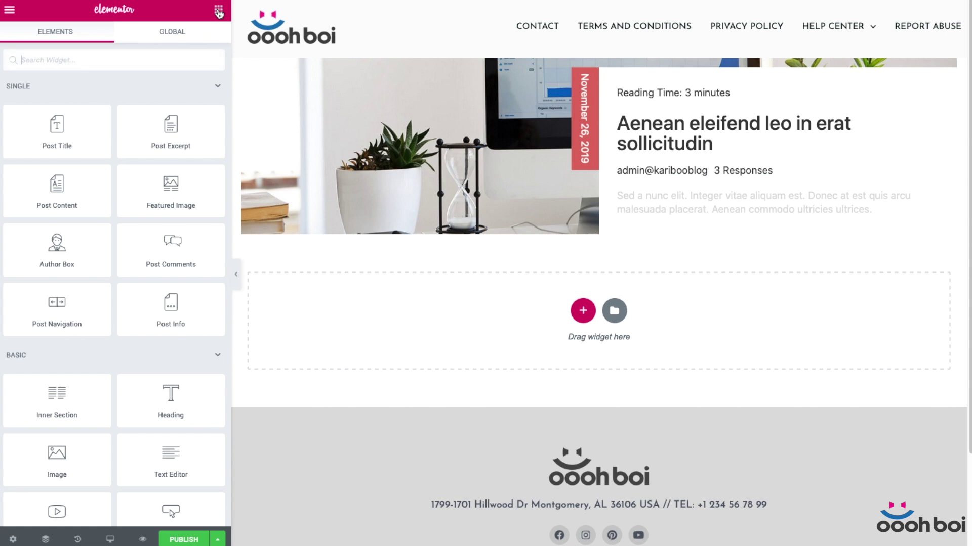
scroll(150, 256, down, 2)
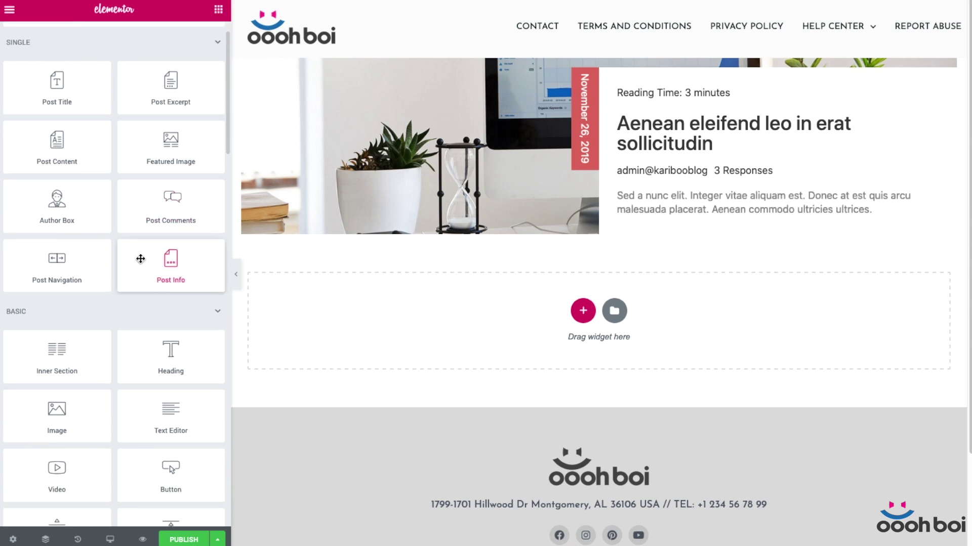
scroll(197, 63, down, 1)
drag(170, 430, 746, 210)
drag(187, 146, 54, 139)
key(BackSpace)
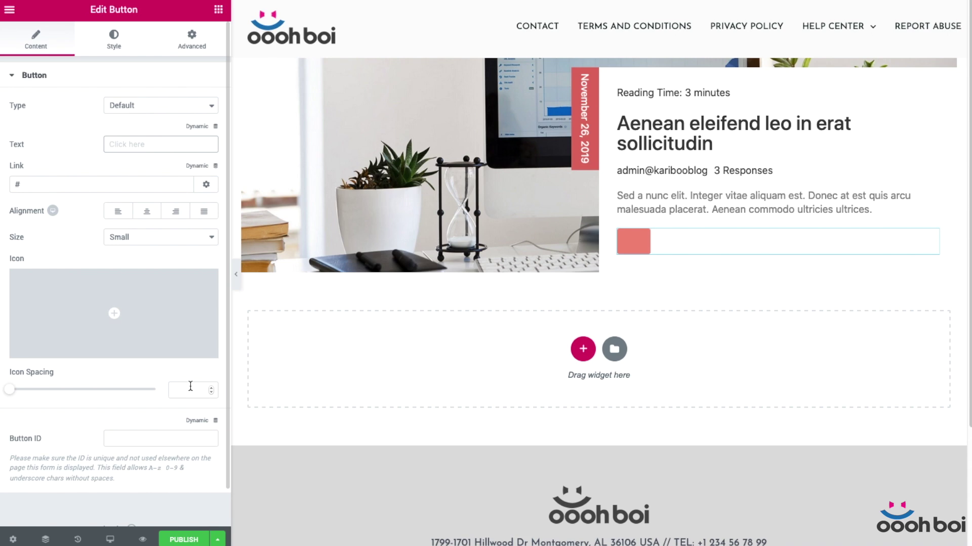
- Give the button an outlined circle icon with a right-pointing arrow from the icon library
click(143, 312)
click(706, 161)
click(824, 511)
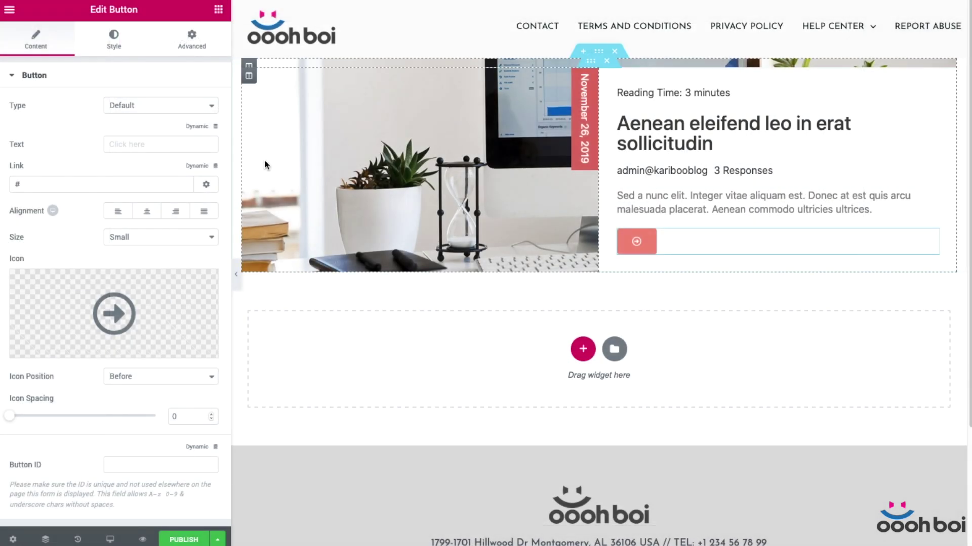
- Set the button's padding to 0 px on all sides, leaving its text shadow at default
click(114, 38)
click(26, 377)
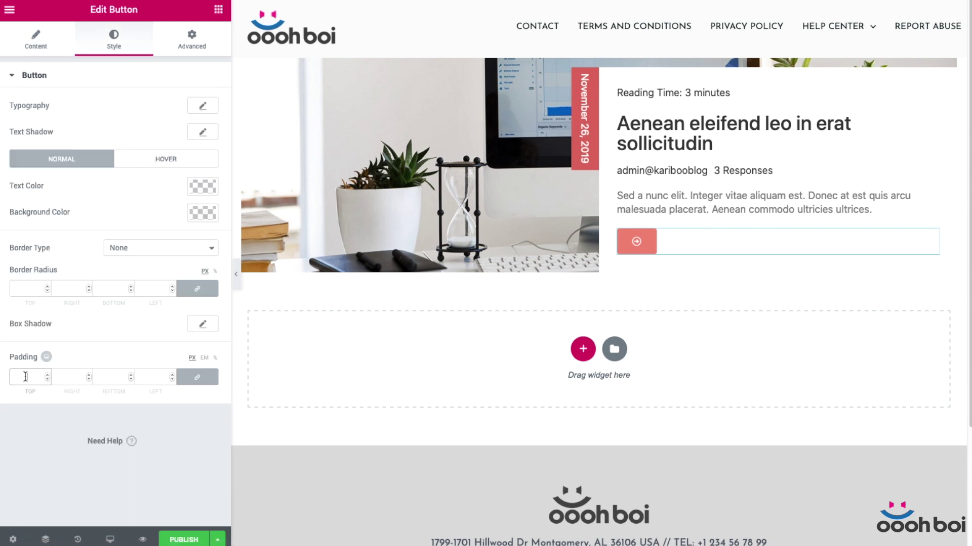
text(0)
click(202, 130)
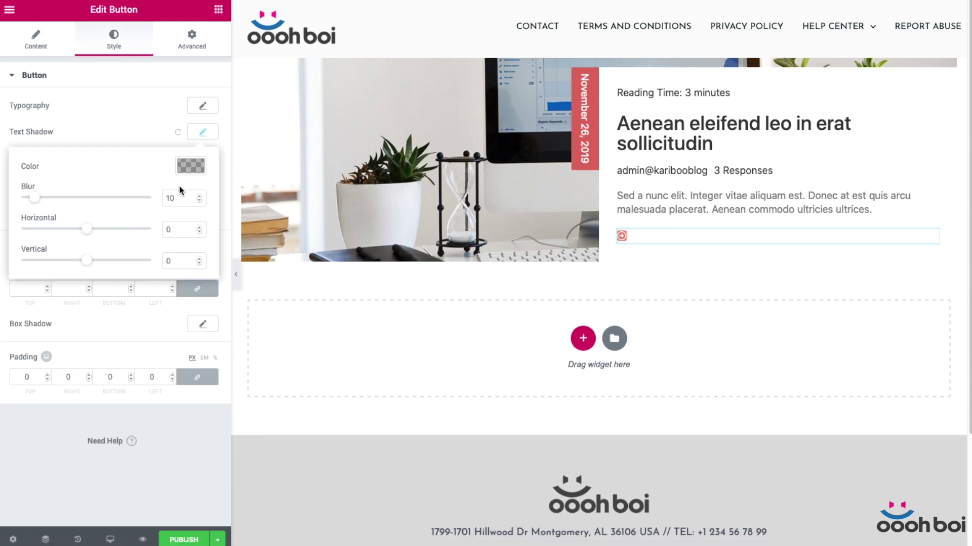
click(116, 120)
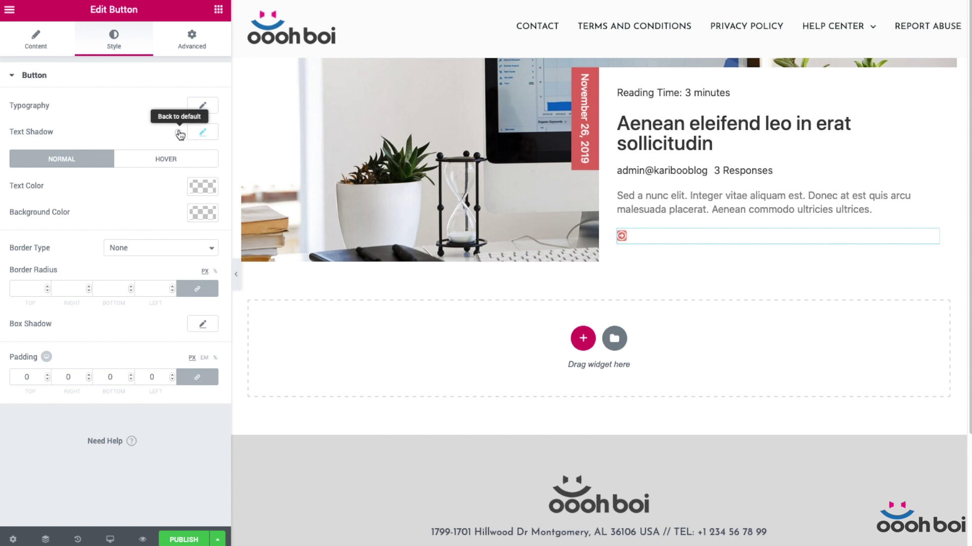
- Set the button's typography size to 30 px
click(202, 105)
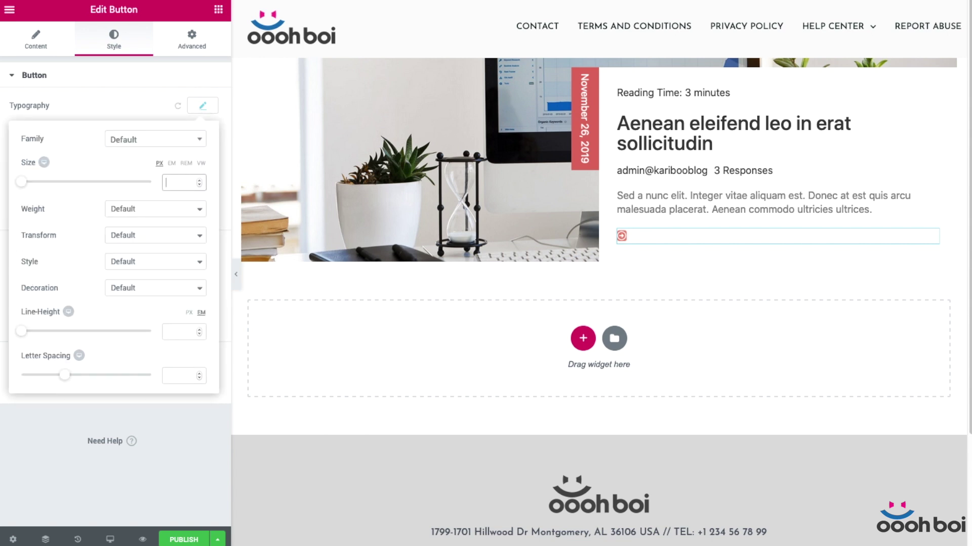
text(30)
click(117, 107)
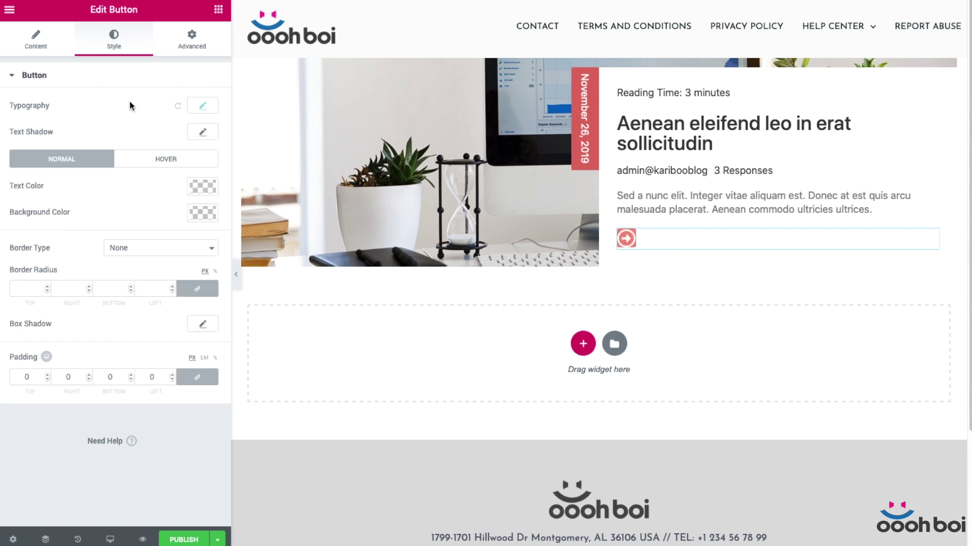
- Make the button's background fully transparent and set its normal text color to the dark grey palette swatch
click(203, 214)
click(206, 245)
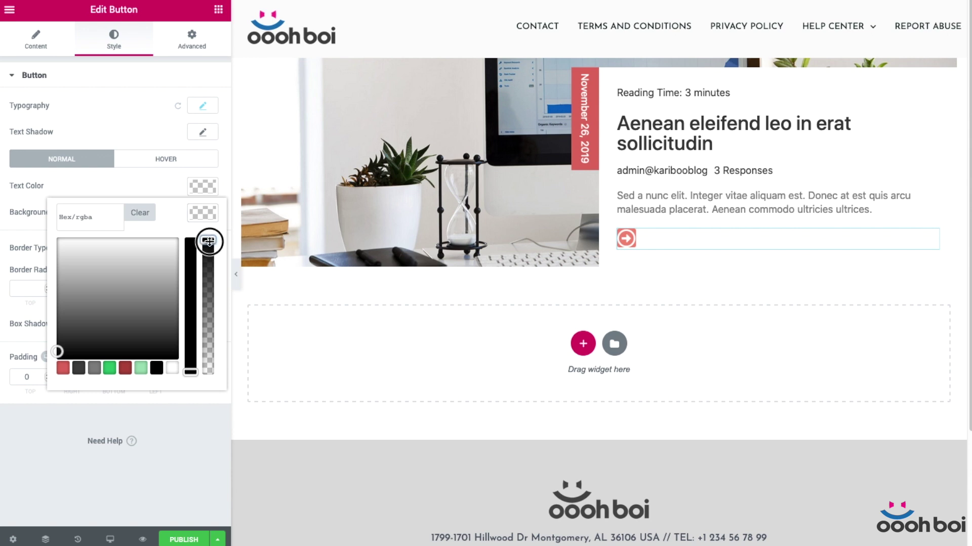
click(202, 187)
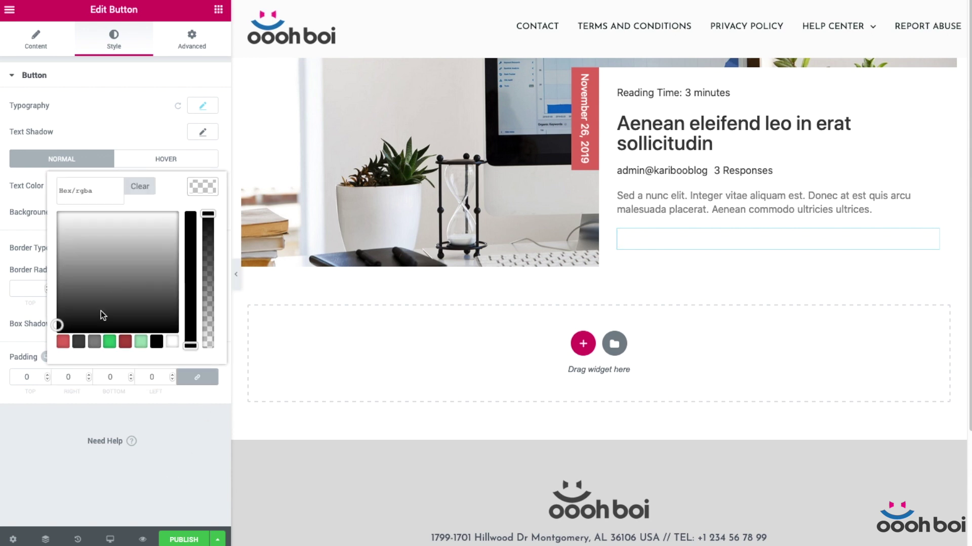
click(79, 342)
click(181, 489)
- Set the button's hover text color to the red palette swatch
click(175, 160)
click(202, 187)
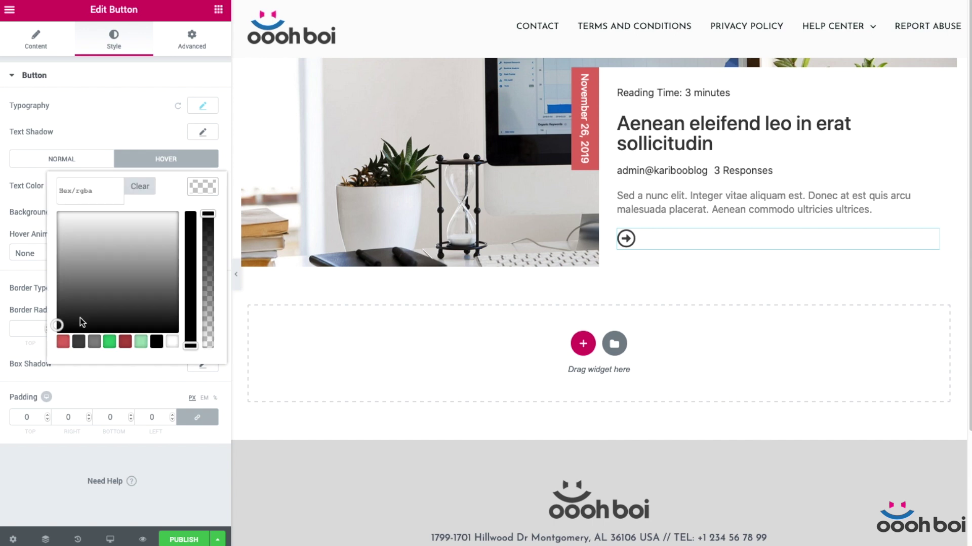
click(63, 342)
click(190, 486)
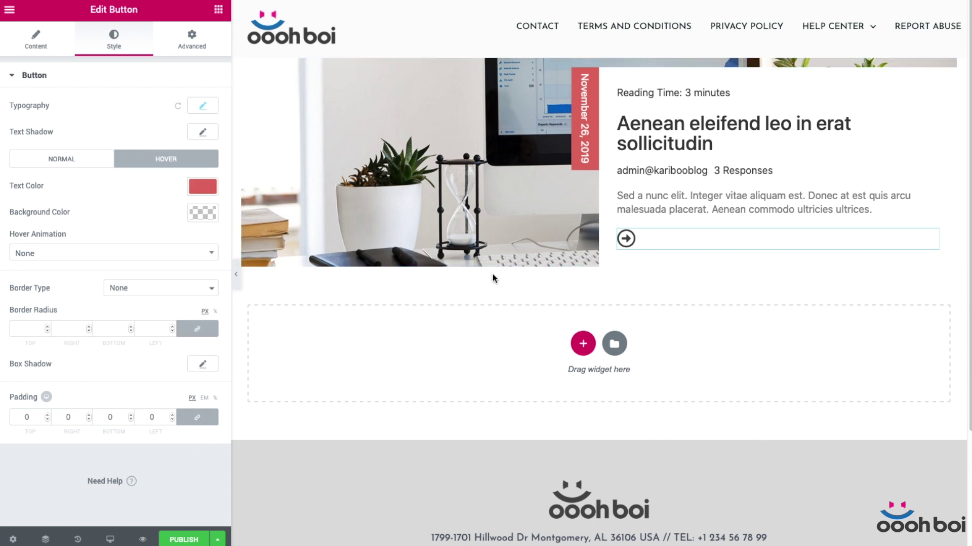
- Add a Divider widget between the post title and the author line, using the Slashes style
click(218, 10)
scroll(168, 221, down, 2)
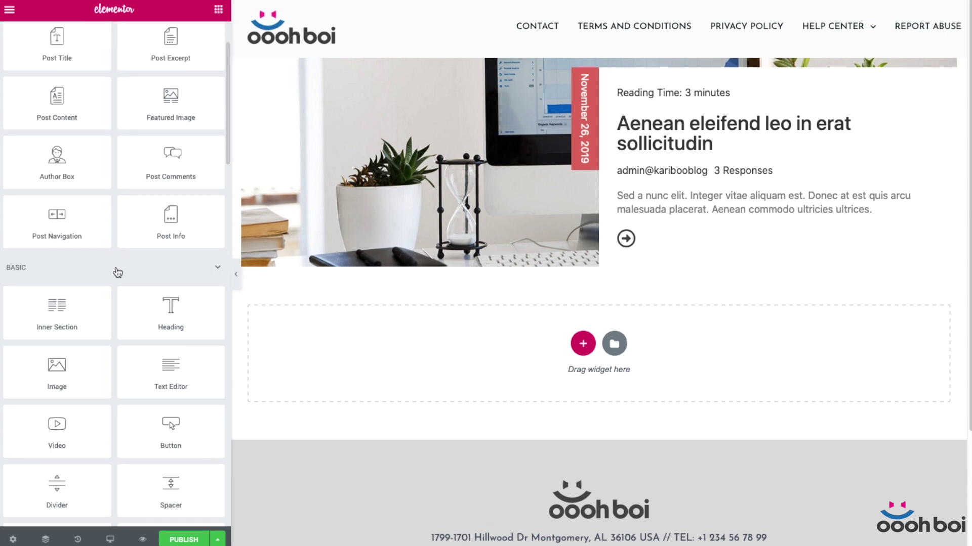
drag(61, 476, 670, 155)
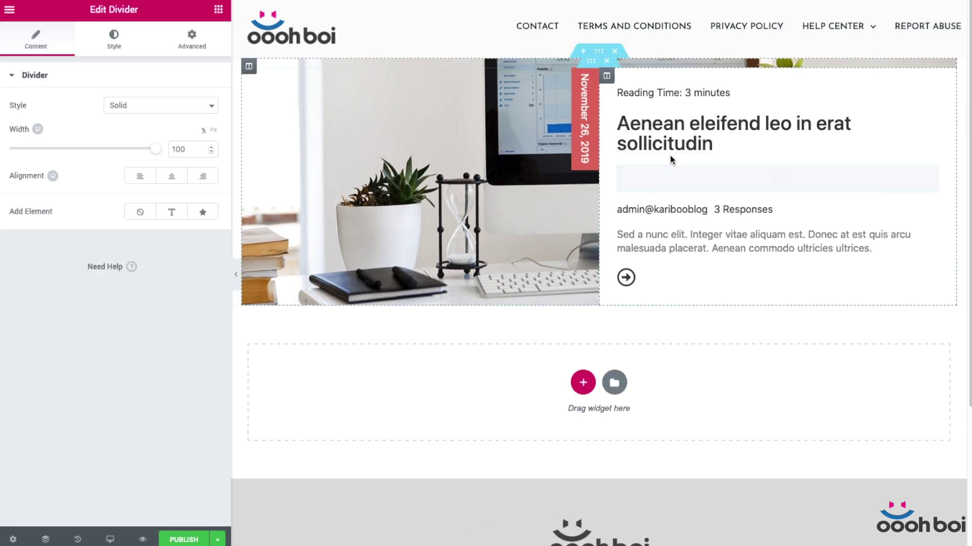
click(162, 106)
click(163, 168)
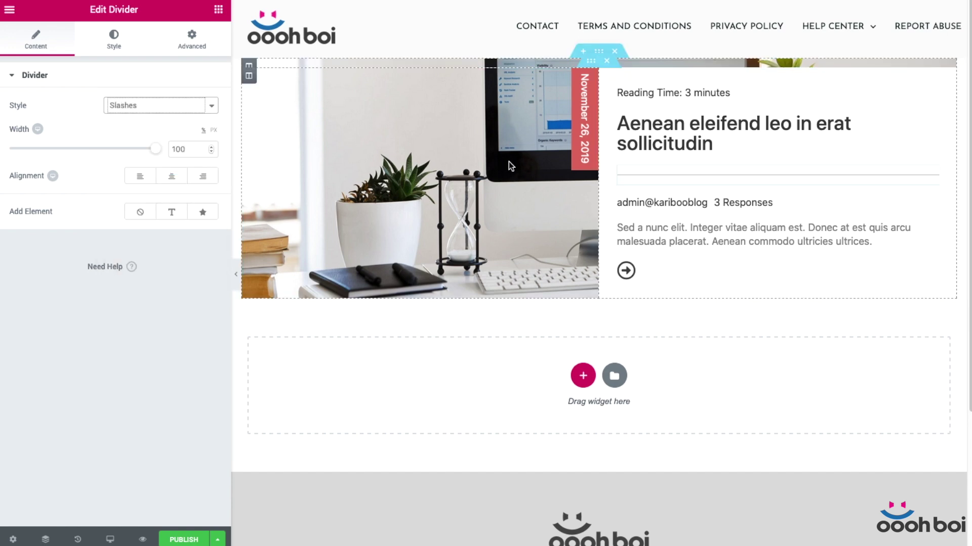
- Set the divider's color to black with very low opacity so the slashes are faint
click(118, 43)
click(200, 103)
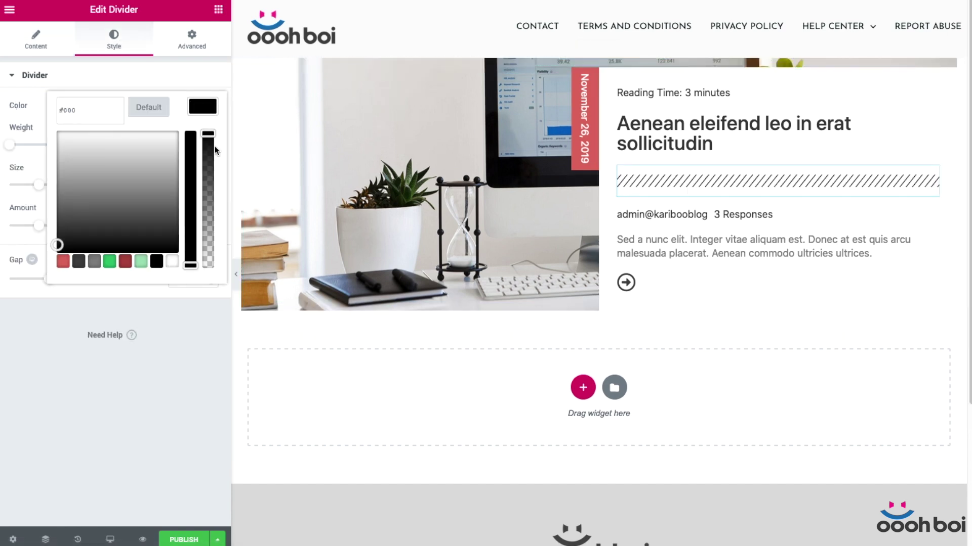
drag(209, 133, 211, 256)
click(213, 385)
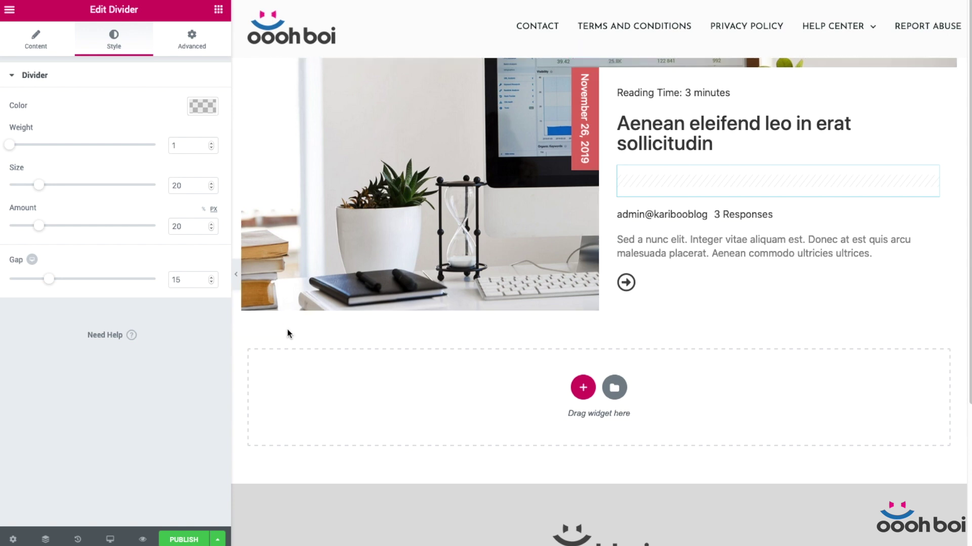
- Unlink the inner section's padding values and set only the top padding to 200 px
click(591, 62)
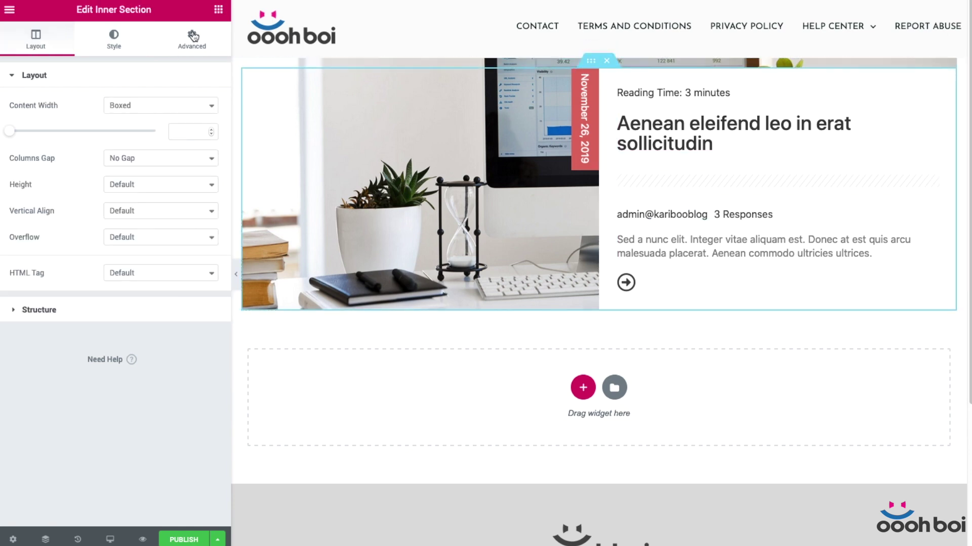
click(193, 36)
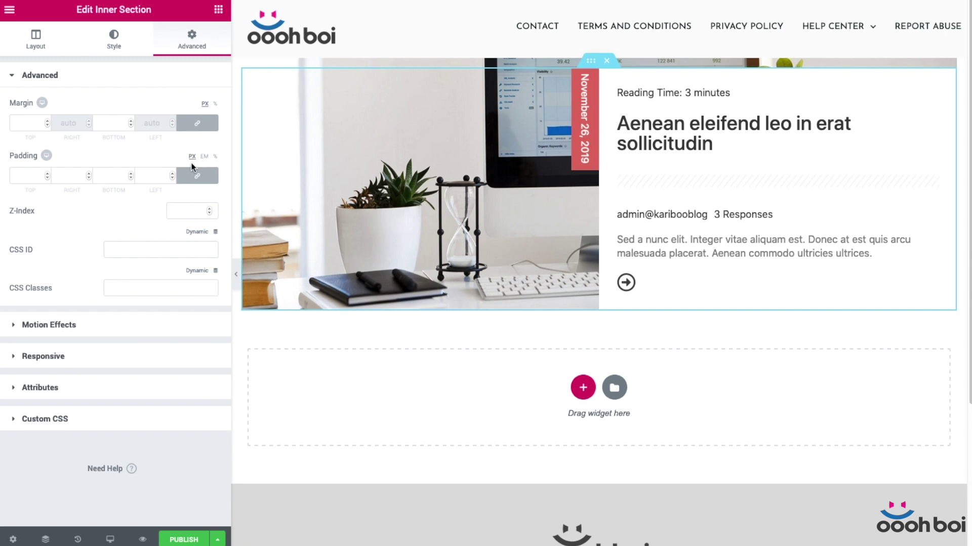
click(196, 176)
text(20)
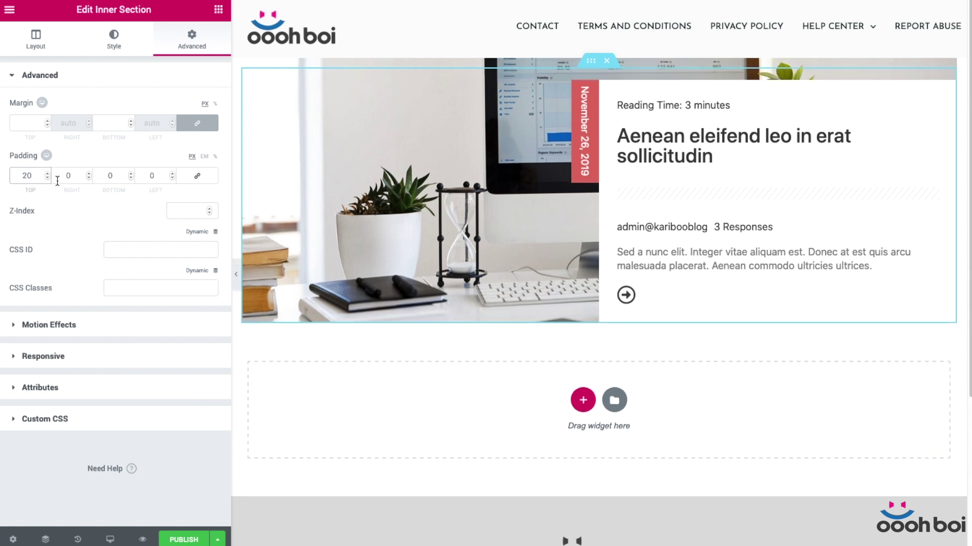
text(0)
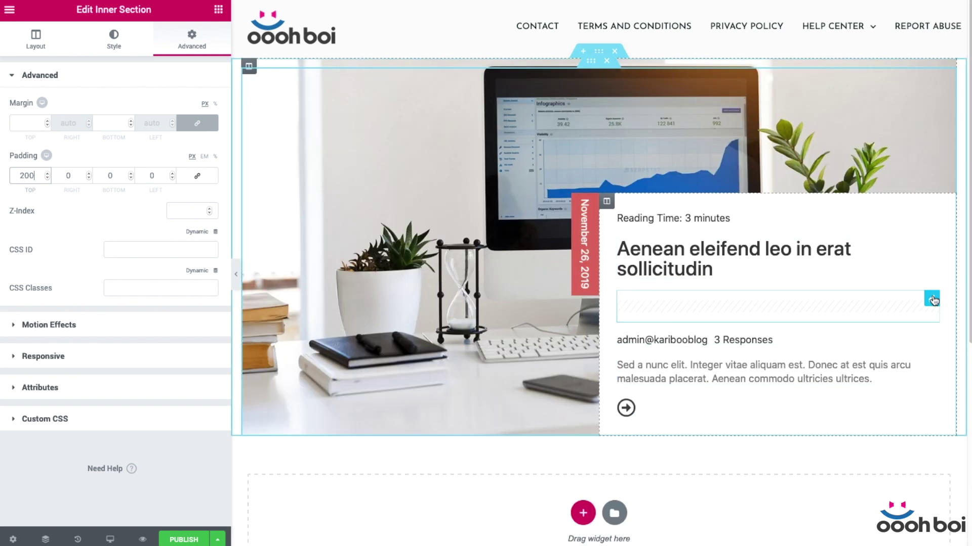
- Reduce the slashed divider's gap to 1
click(931, 302)
double_click(195, 282)
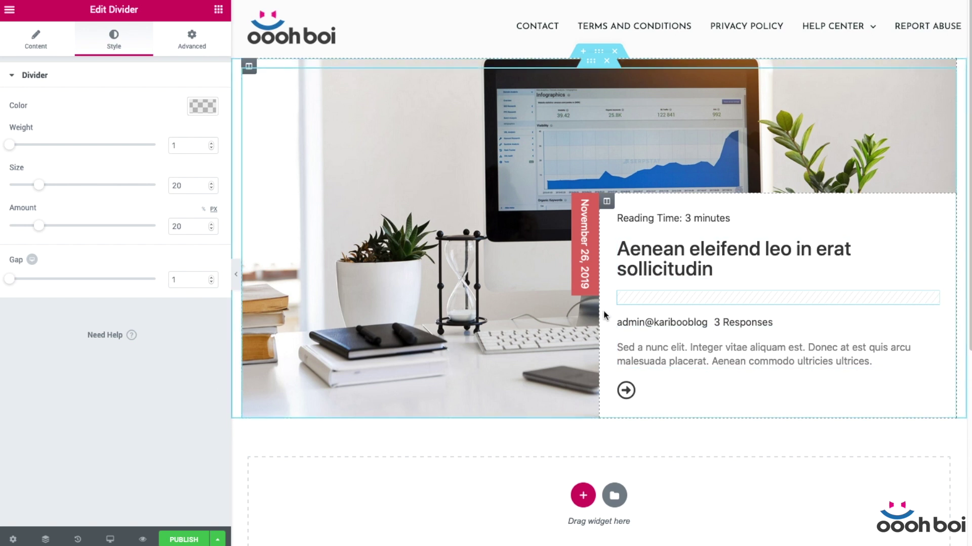
- Link the post title heading dynamically to the Post URL
click(931, 246)
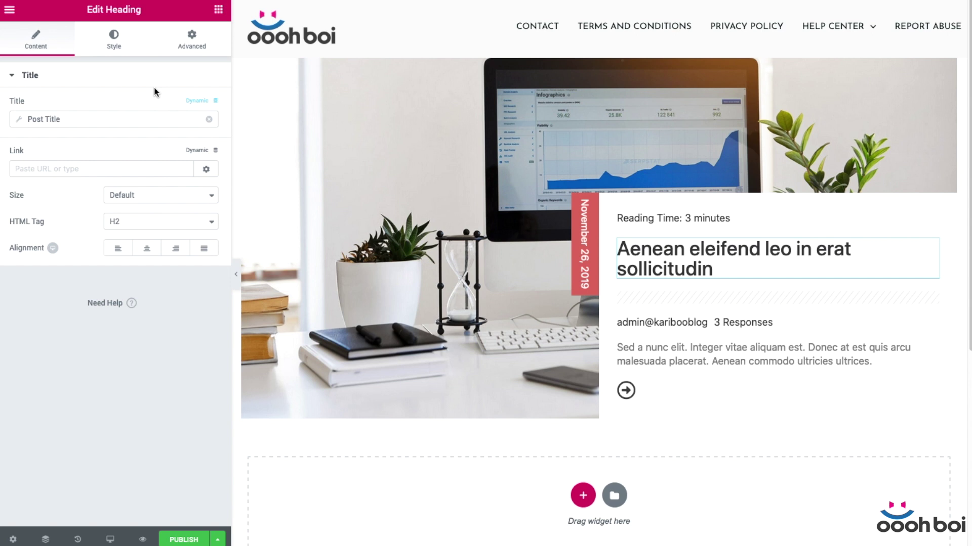
click(192, 152)
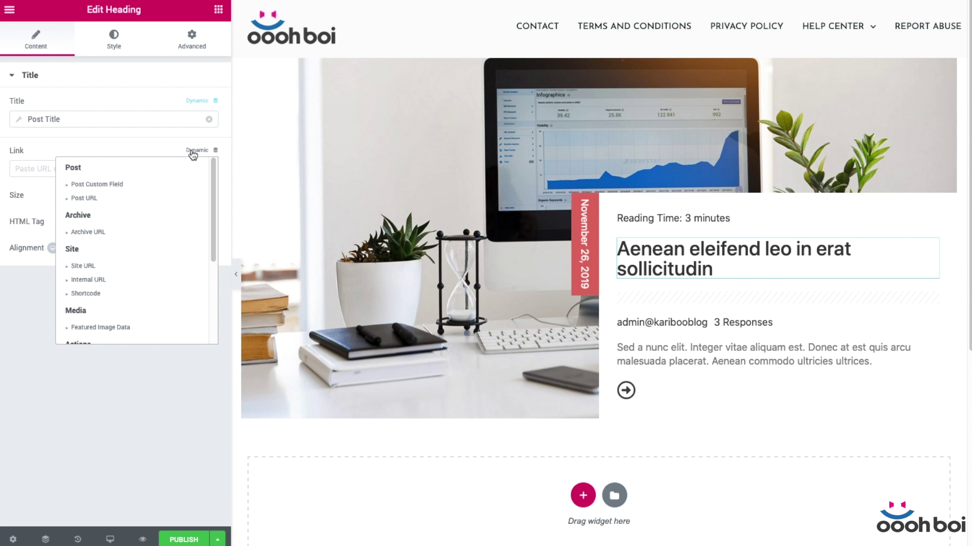
click(152, 201)
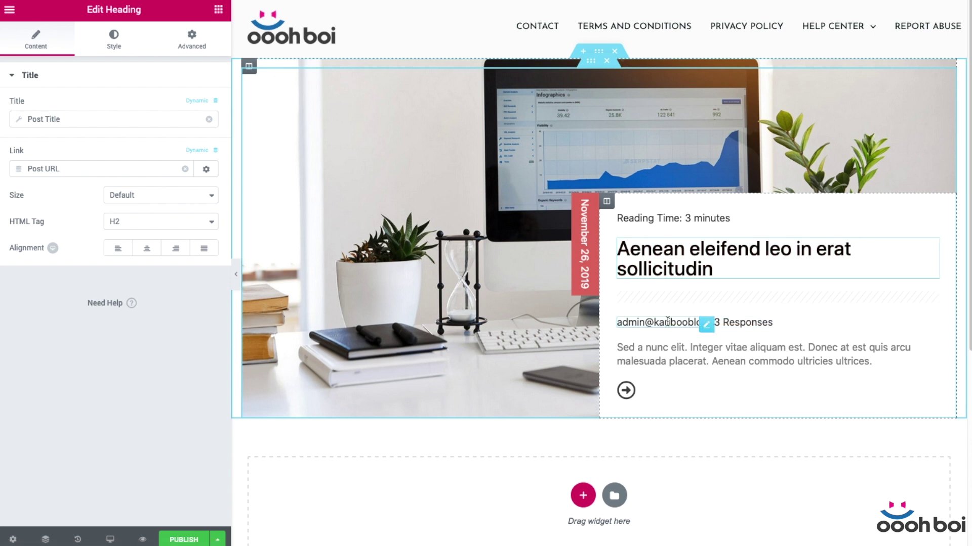
- Link the author name heading dynamically to the Author URL
click(703, 324)
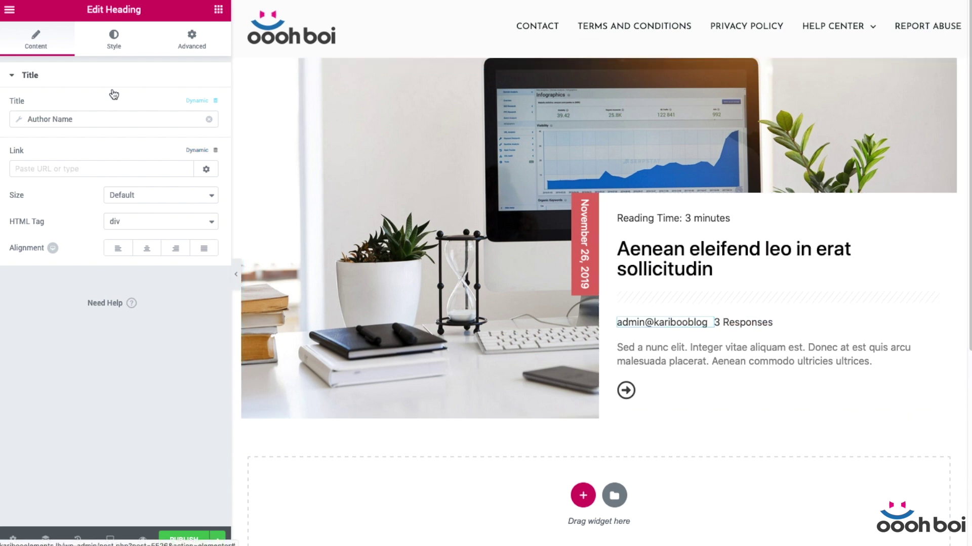
click(195, 151)
scroll(120, 239, down, 3)
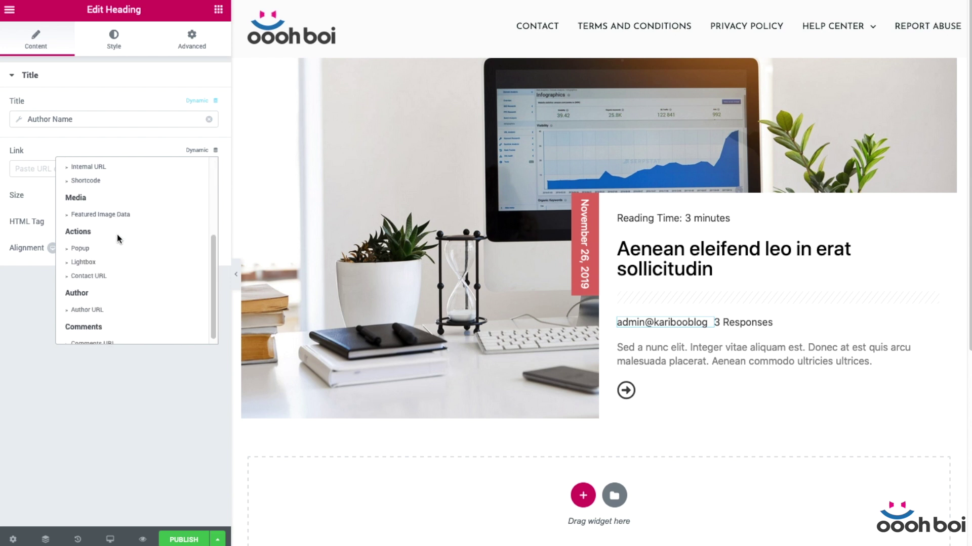
click(103, 307)
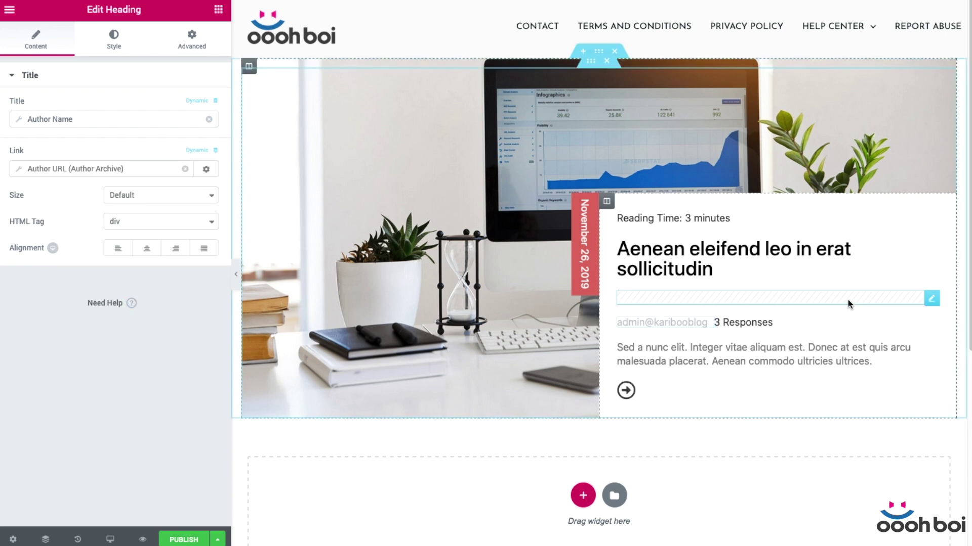
- Link the comments number heading dynamically to the Comments URL
click(766, 325)
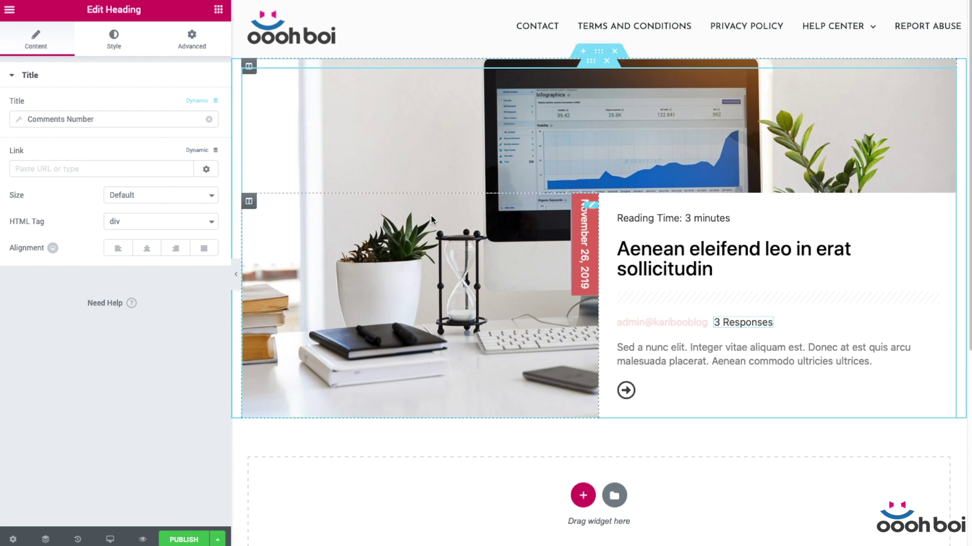
click(196, 153)
scroll(125, 233, down, 5)
click(115, 340)
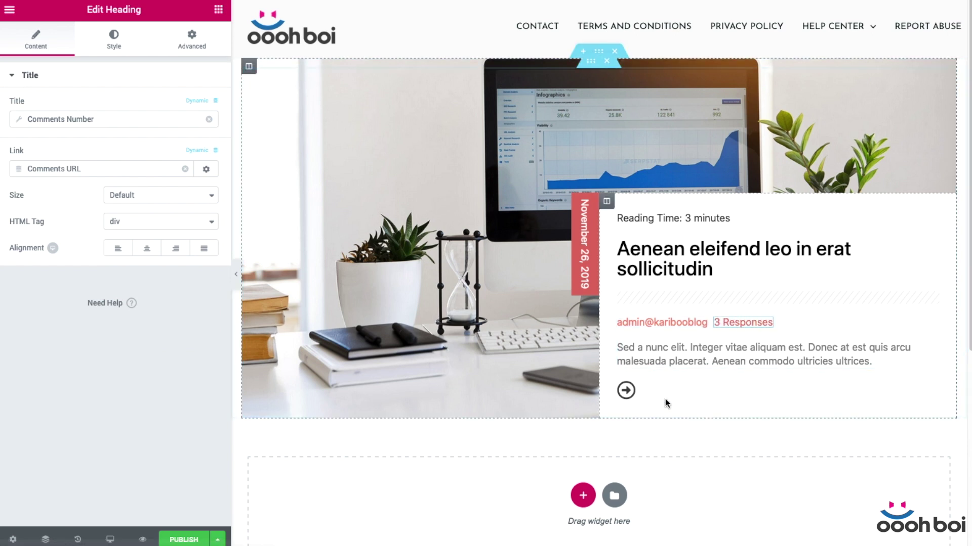
- Link the arrow icon button dynamically to the Post URL
click(636, 391)
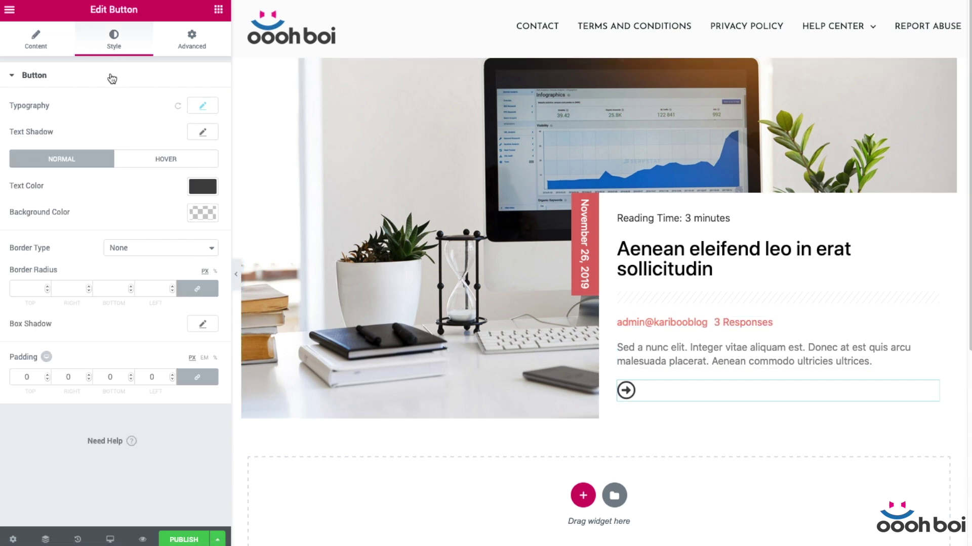
click(36, 41)
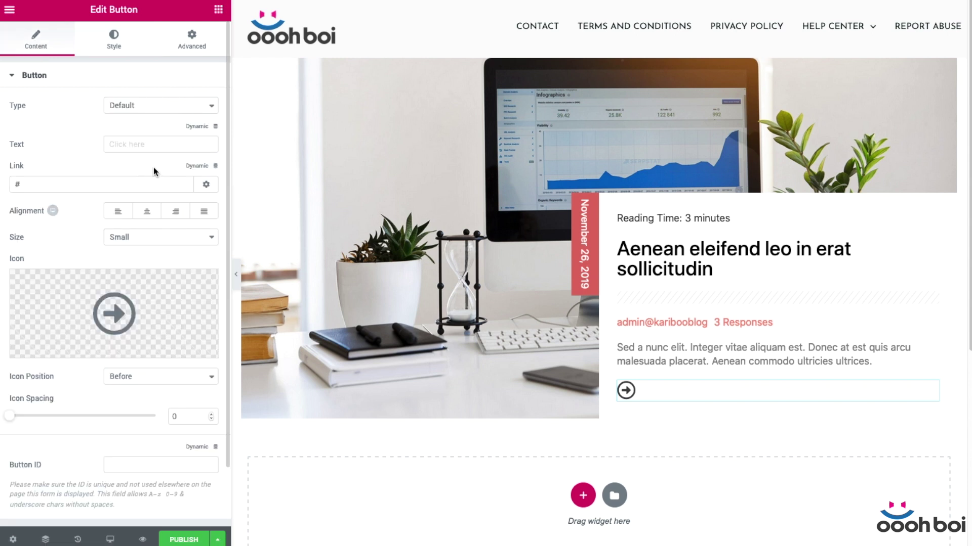
click(197, 167)
click(134, 214)
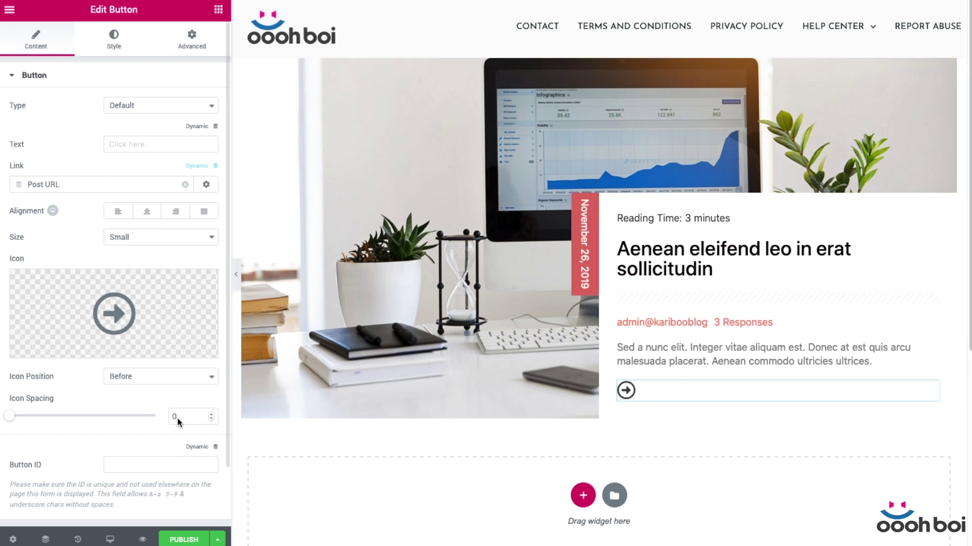
- Publish the loop template without adding any display conditions
click(183, 539)
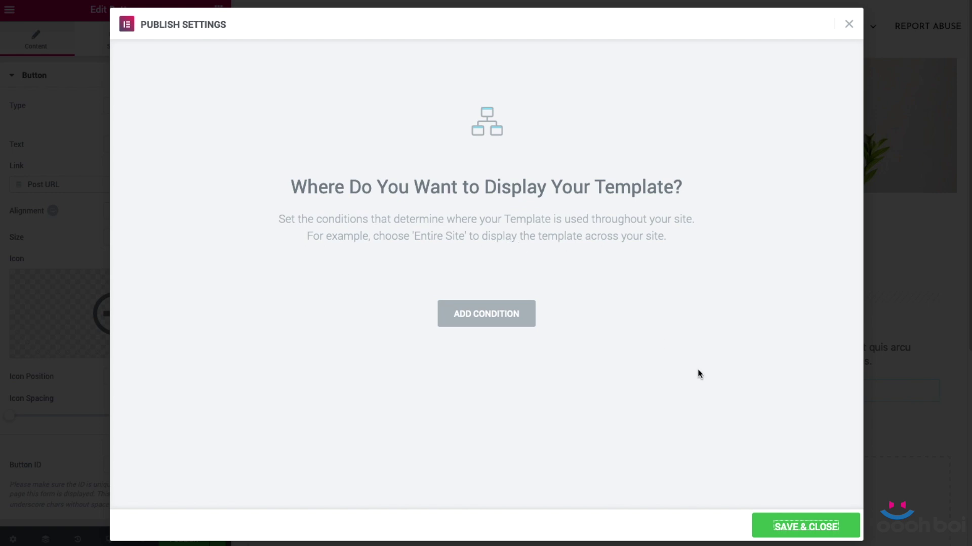
click(807, 521)
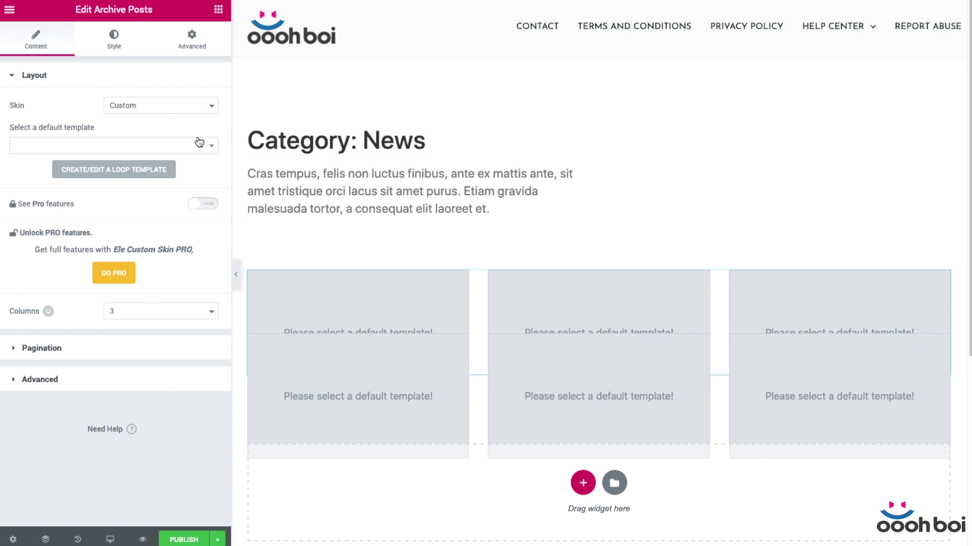
- Check which default templates are offered for the Archive Posts widget's Custom skin
click(167, 146)
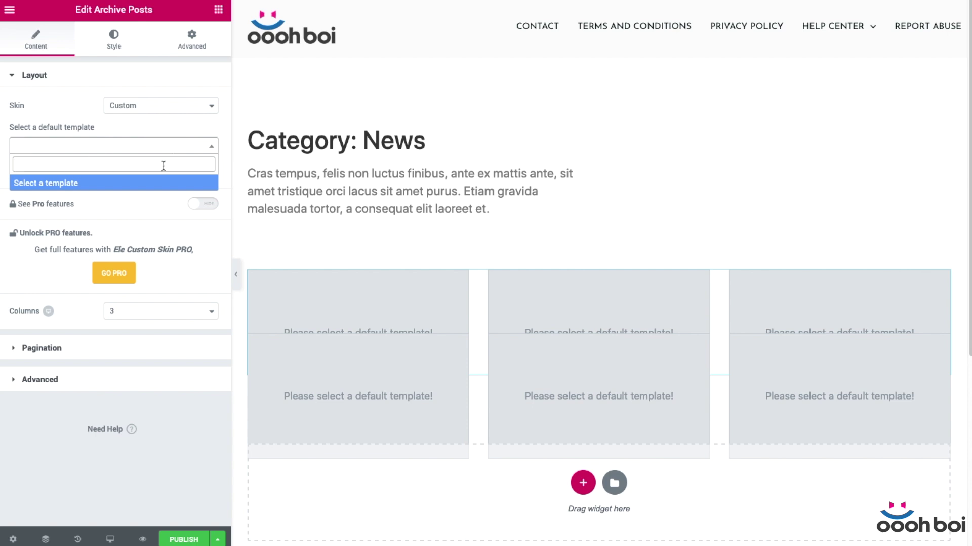
click(89, 126)
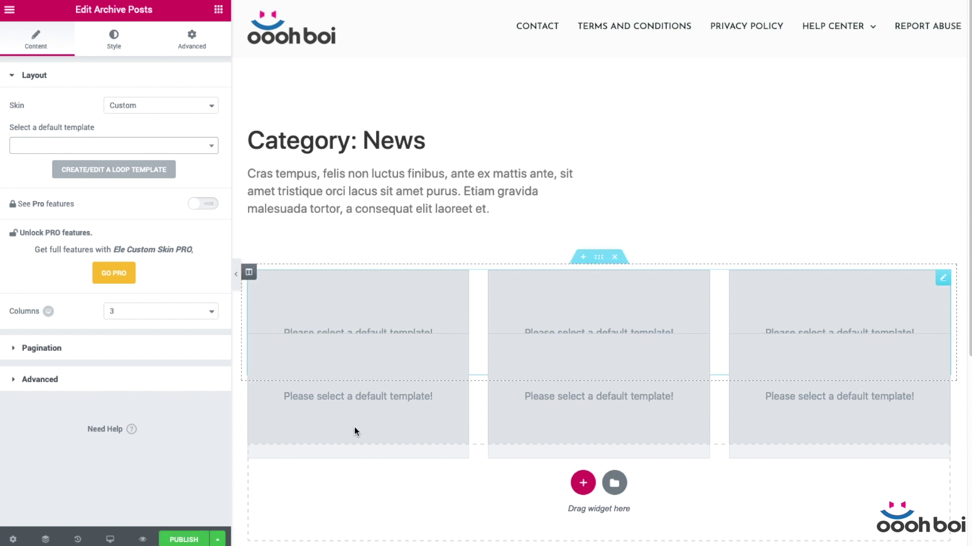
- Start publishing the archive template and add include conditions for Posts Archive and all Categories
click(184, 540)
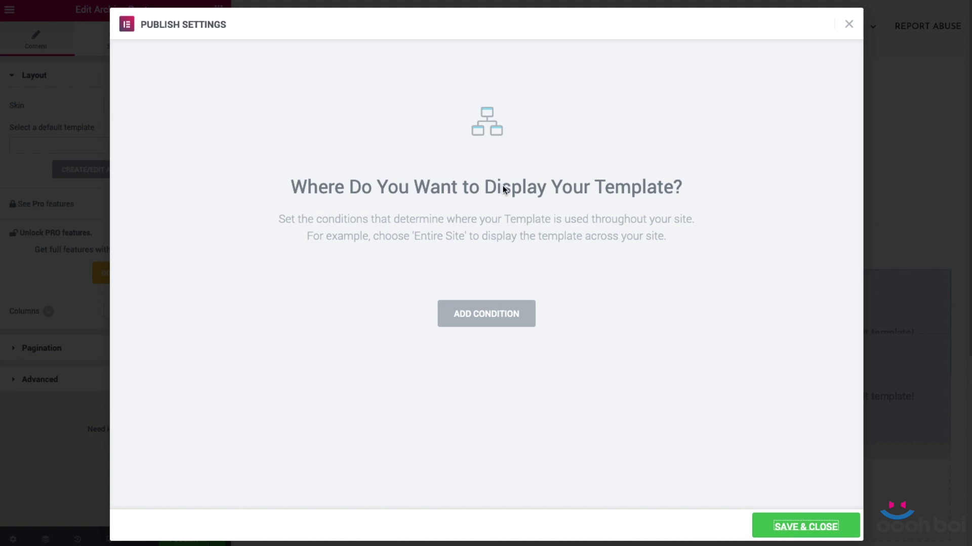
click(481, 314)
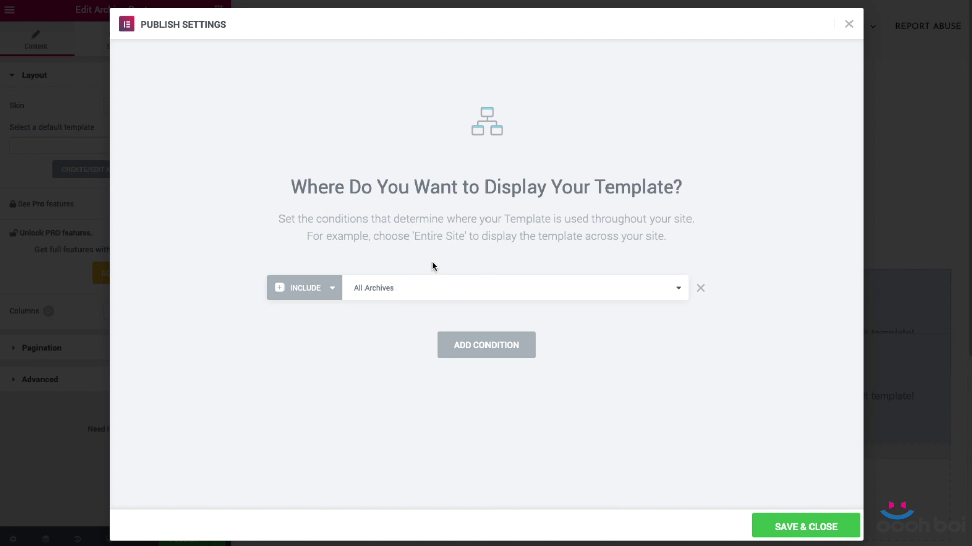
click(416, 292)
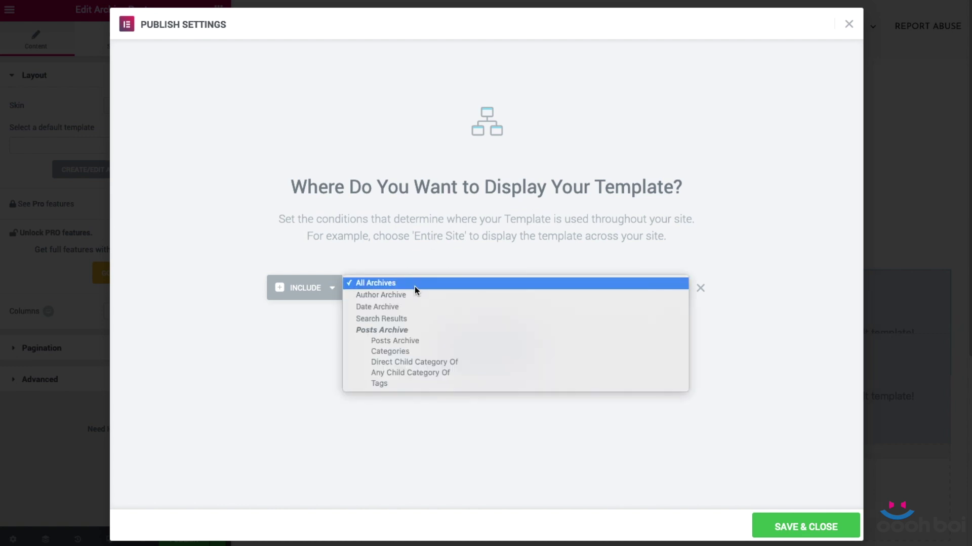
click(435, 339)
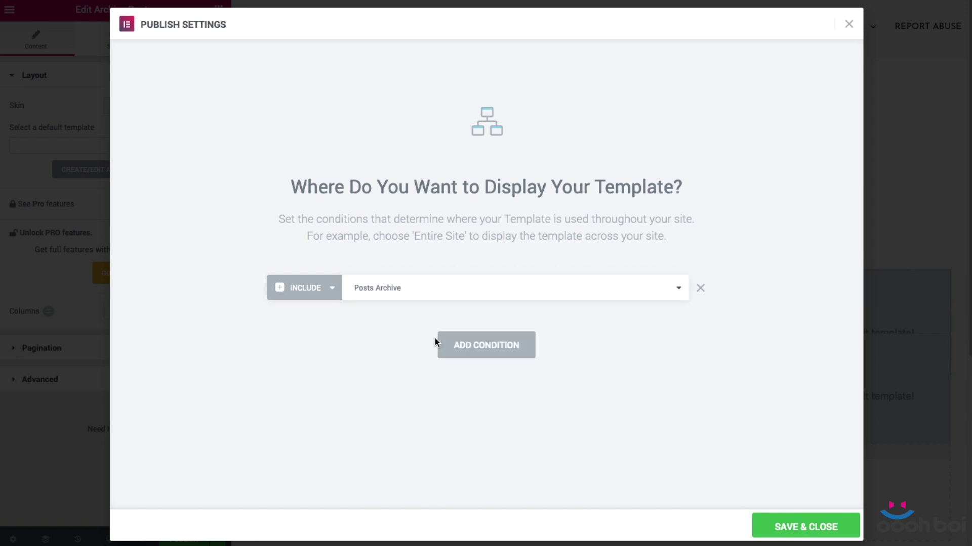
click(445, 342)
click(437, 319)
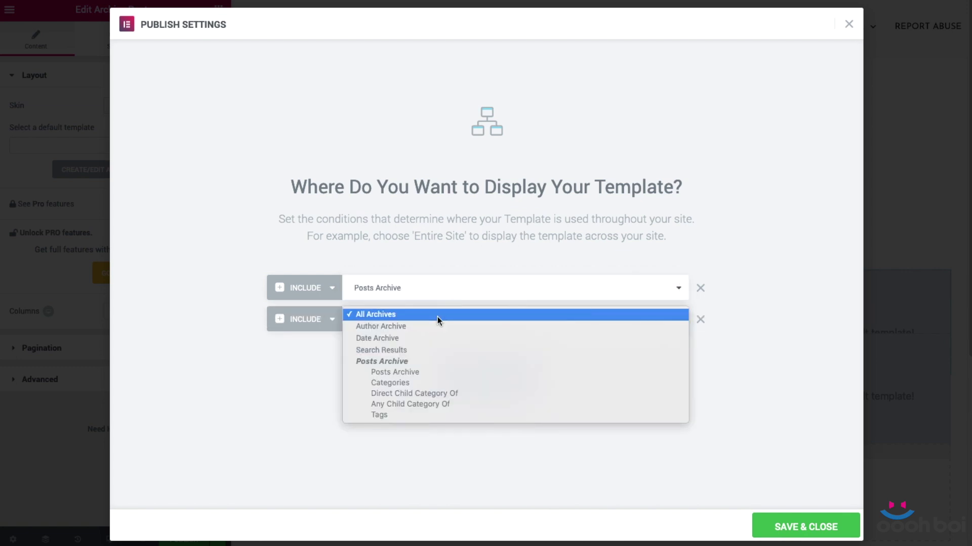
click(449, 384)
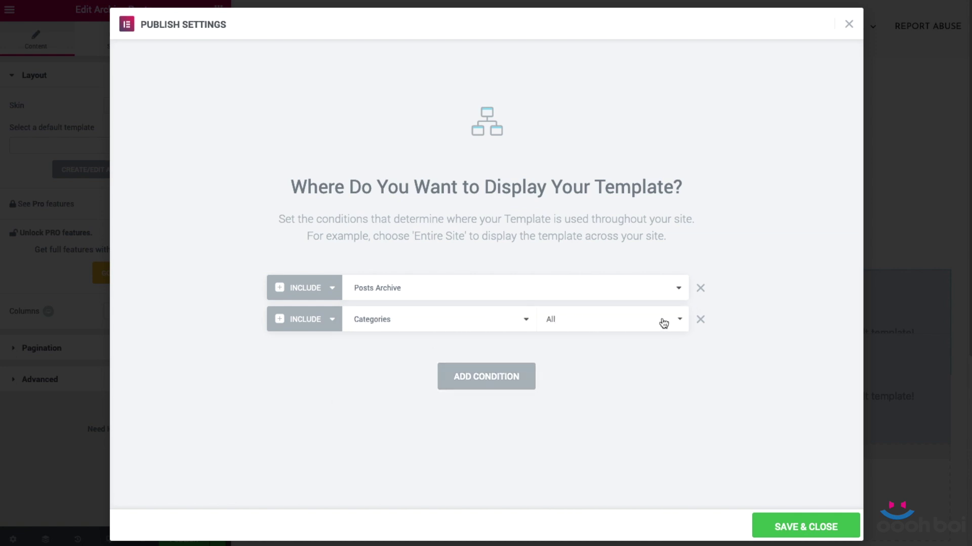
- Add an include display condition for all Tags
click(485, 375)
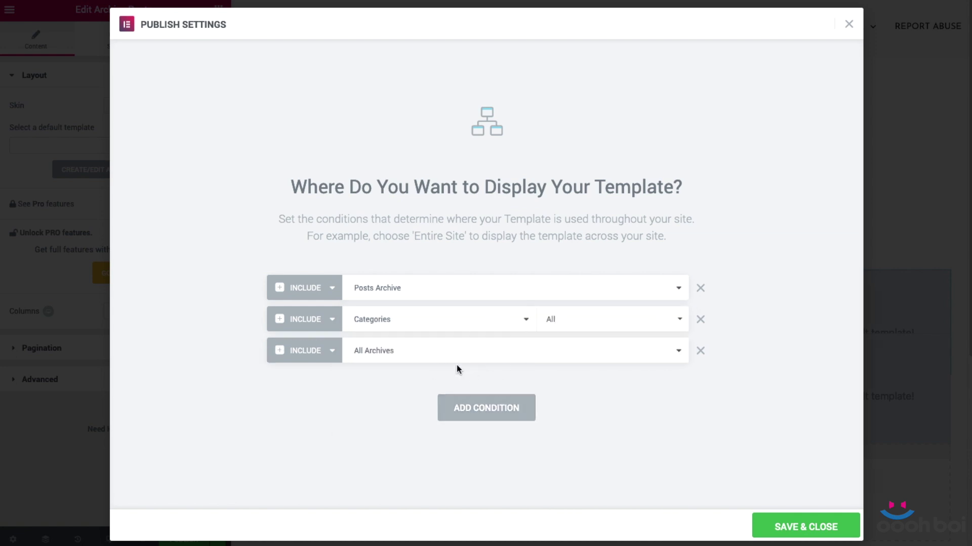
click(421, 352)
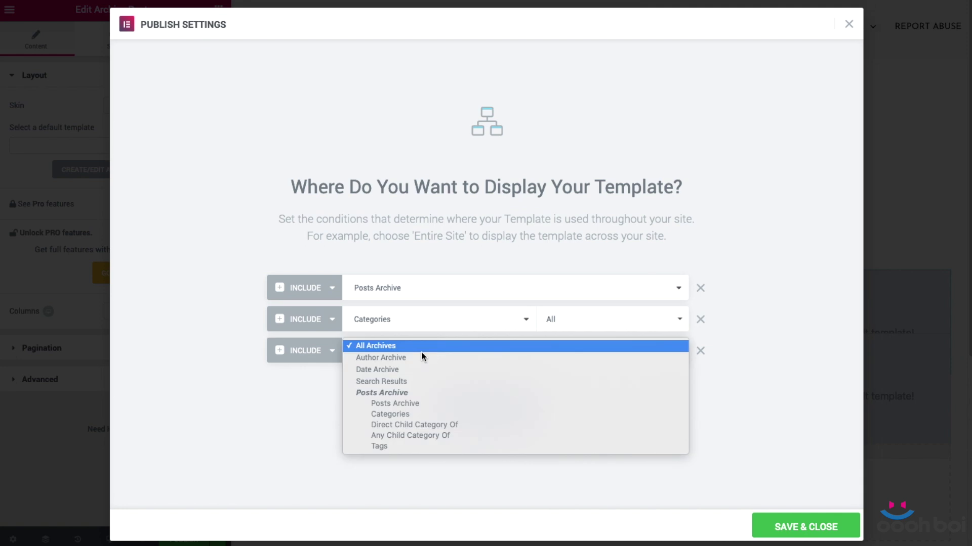
click(409, 443)
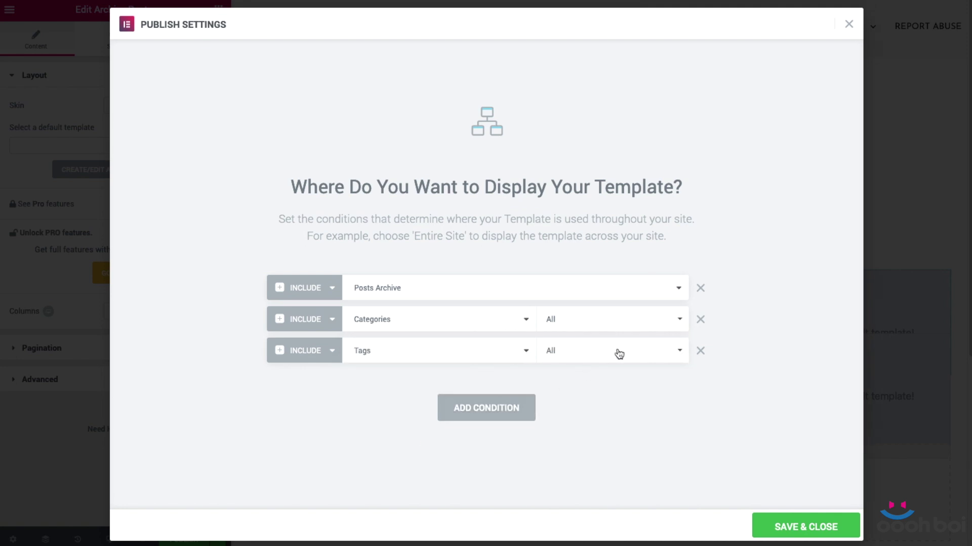
click(639, 354)
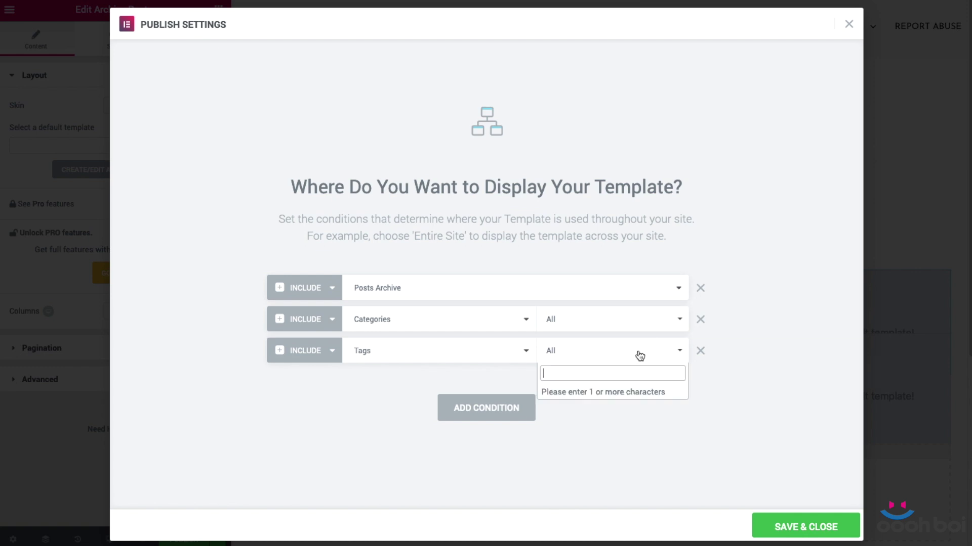
click(783, 353)
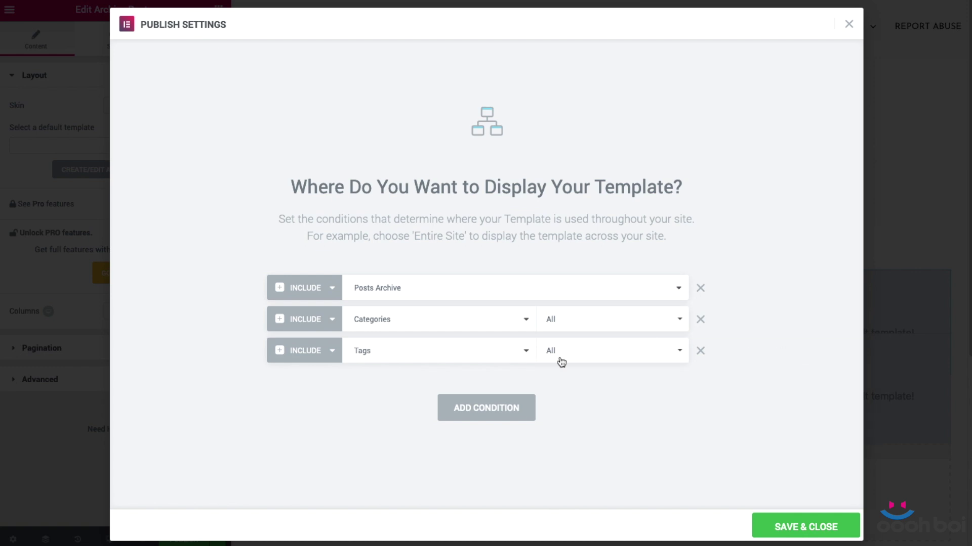
- Add include display conditions for all Author Archives and for the Date Archive
click(475, 407)
click(448, 384)
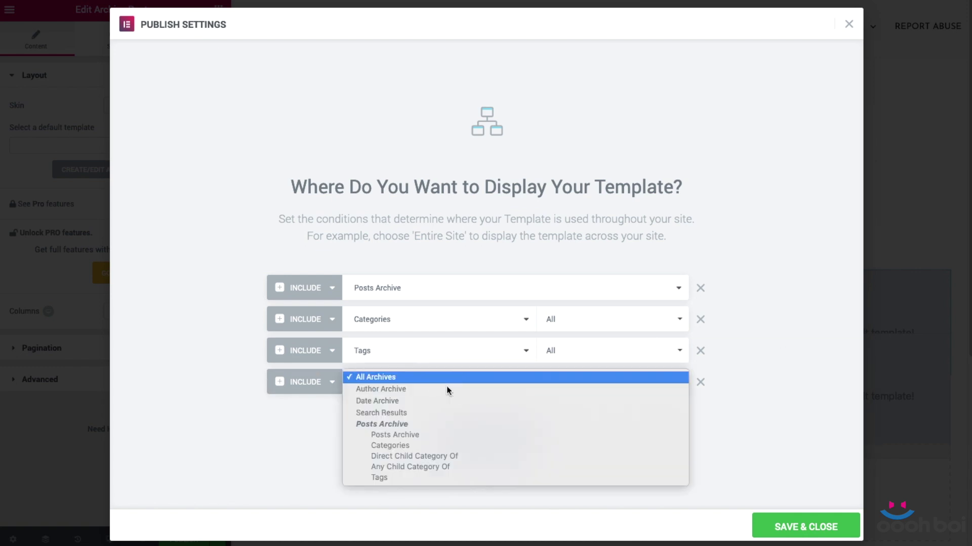
click(445, 389)
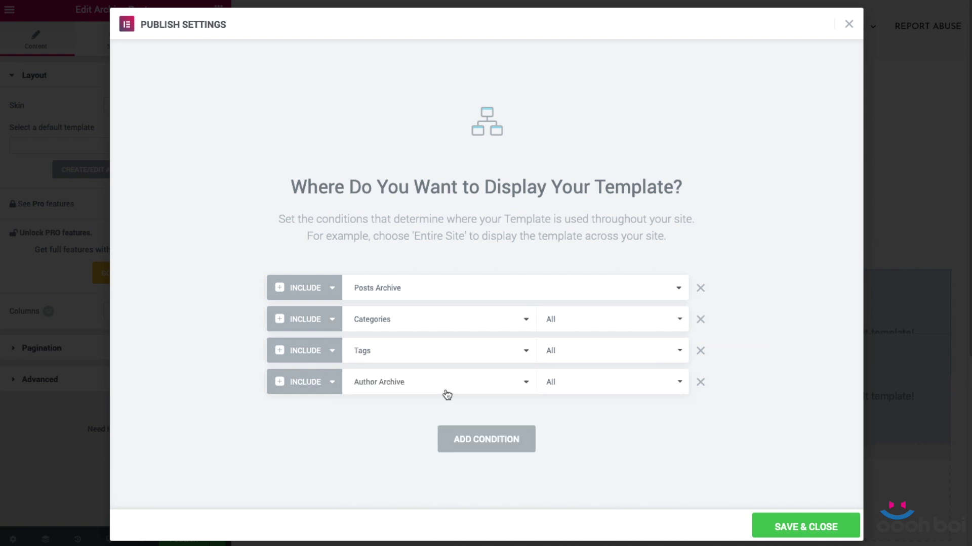
click(517, 427)
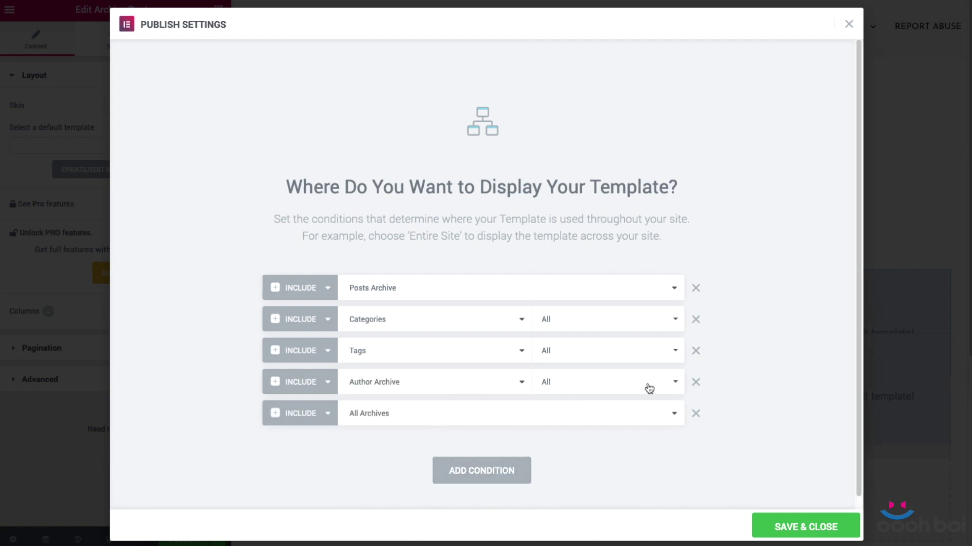
click(418, 414)
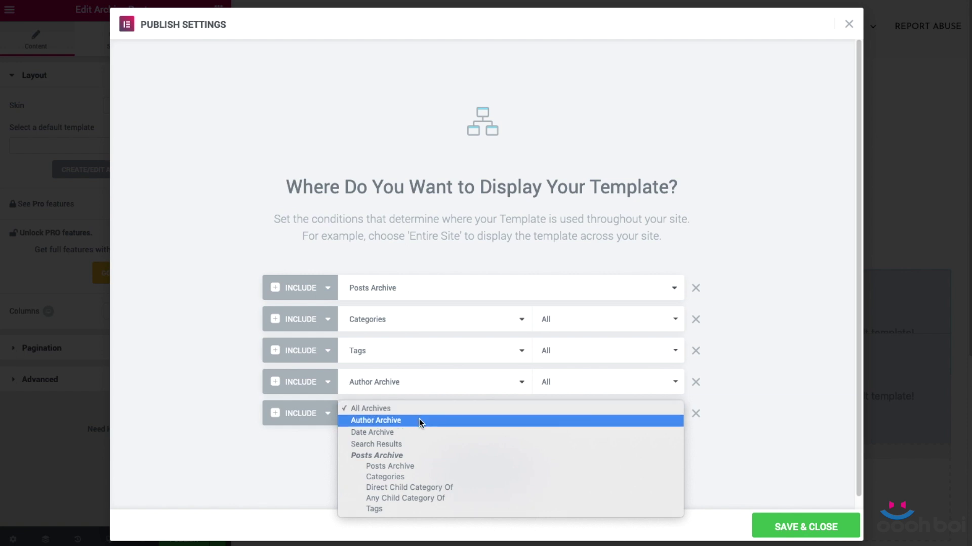
click(418, 432)
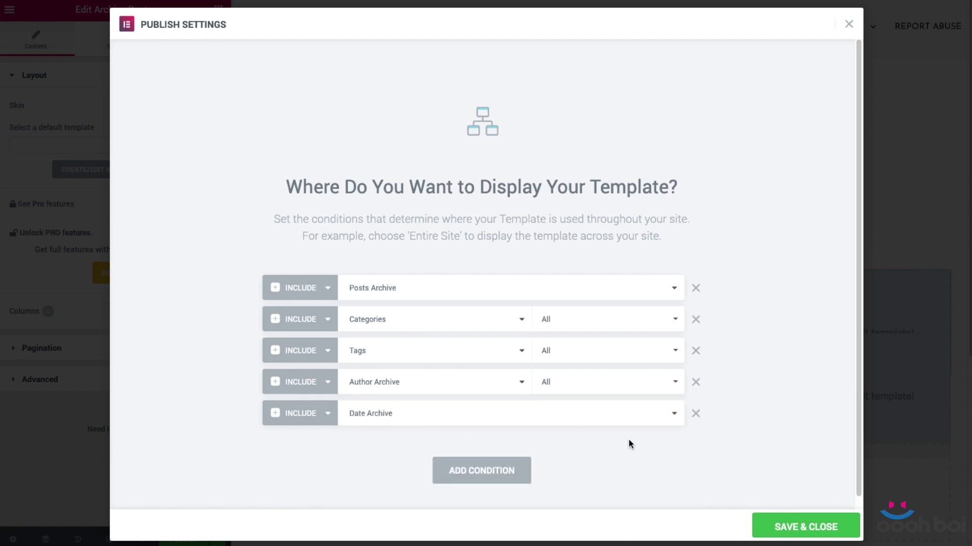
- Add an include condition for Search Results and publish the archive template
click(462, 481)
click(429, 450)
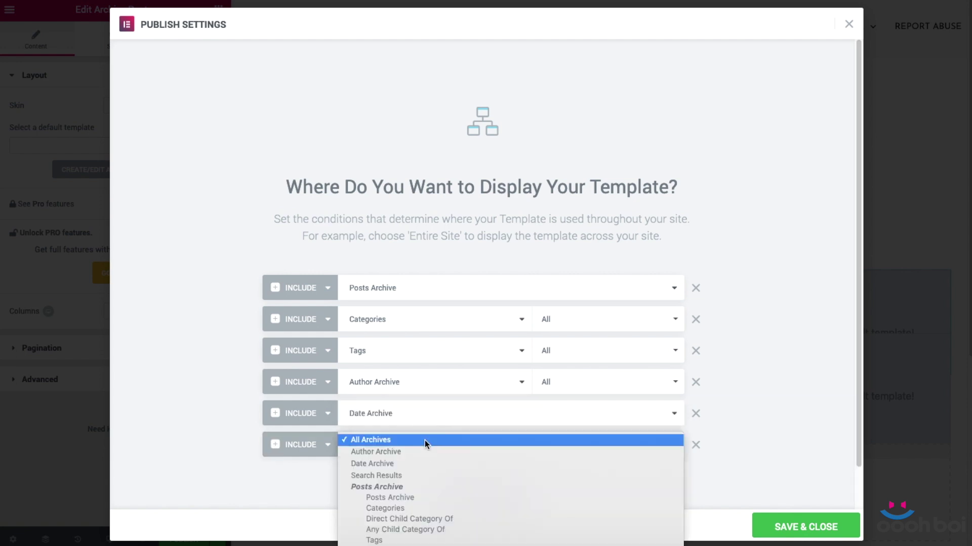
click(418, 478)
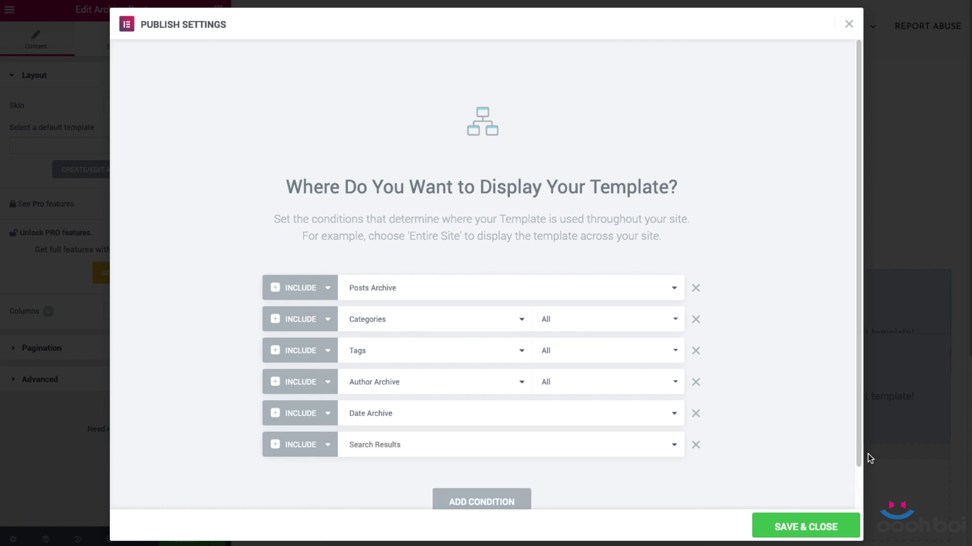
scroll(770, 375, down, 1)
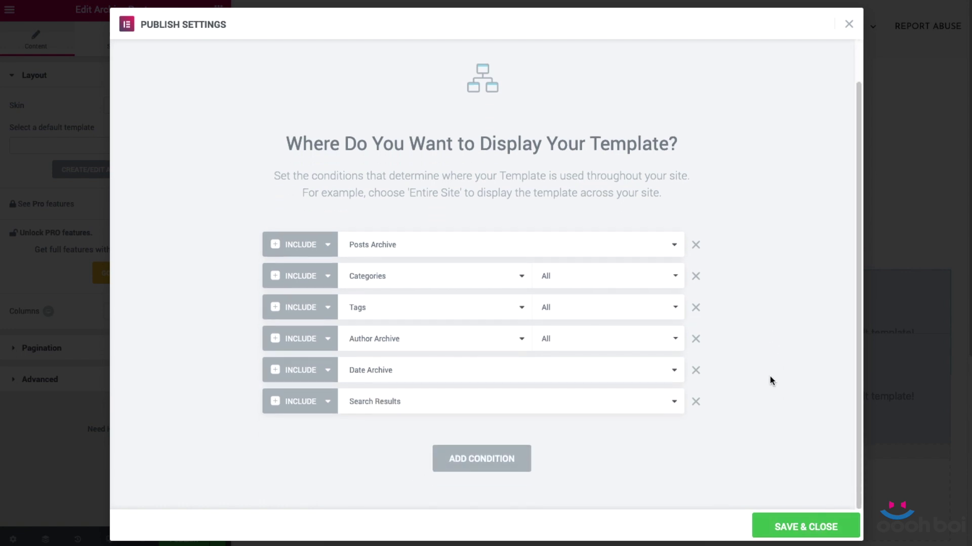
click(798, 526)
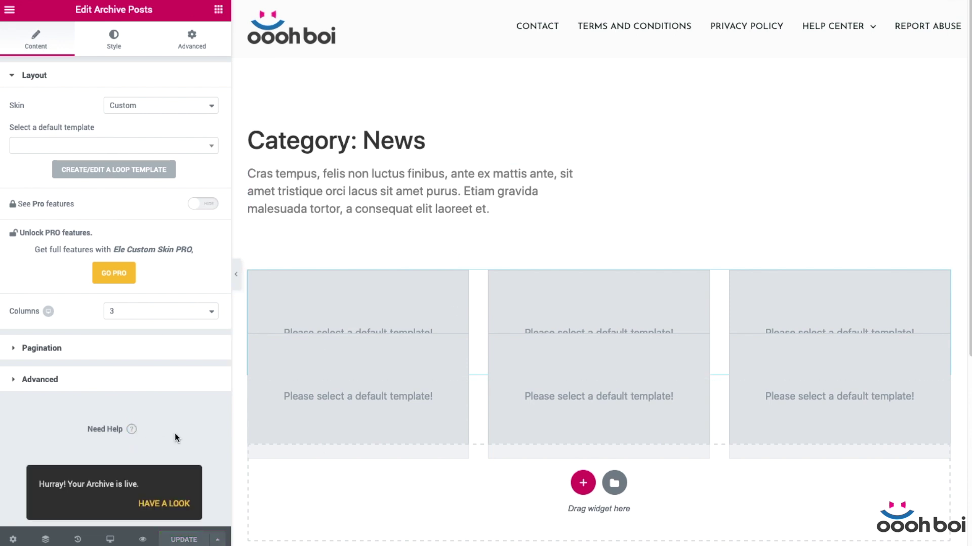
- Reload the editor and set OoohBoi Archives loop as the Archive Posts widget's default template
key(super+r)
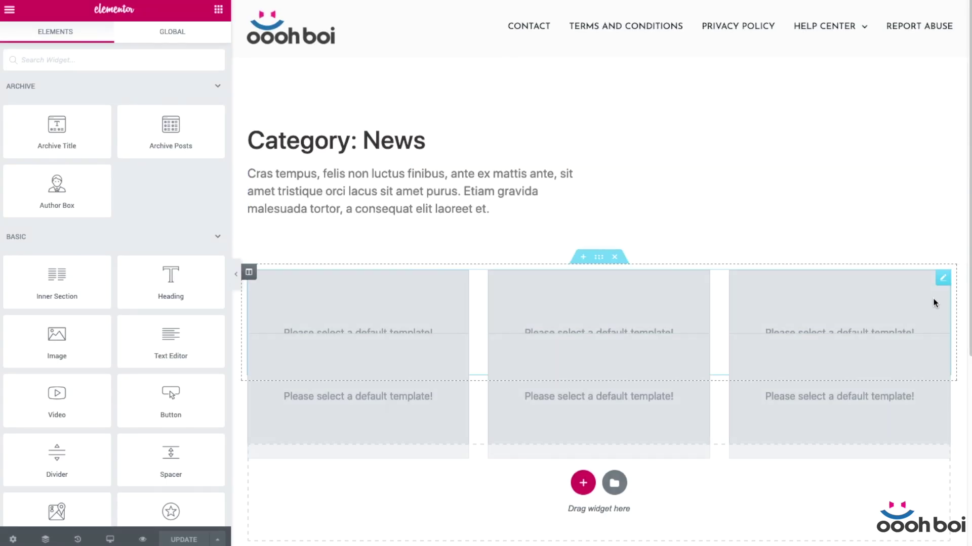
click(941, 278)
click(124, 145)
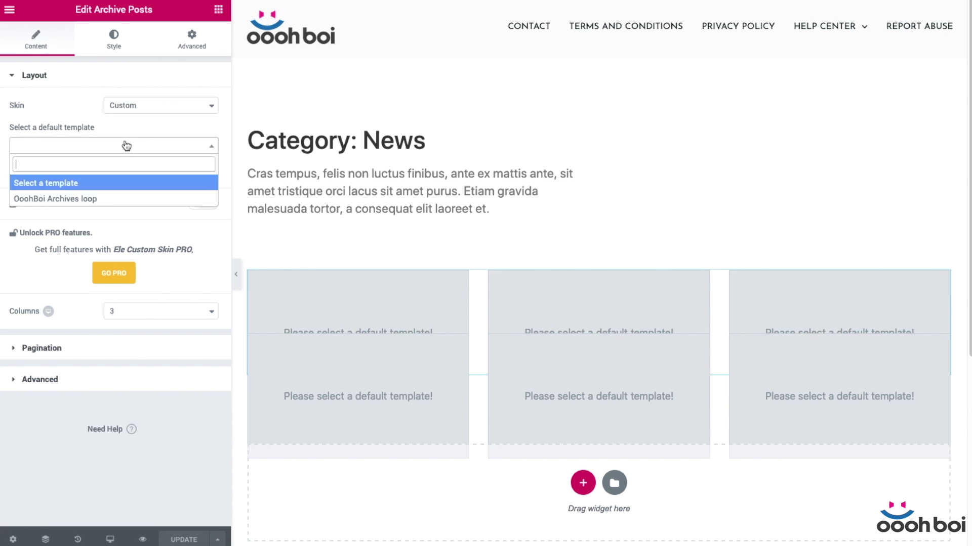
click(97, 199)
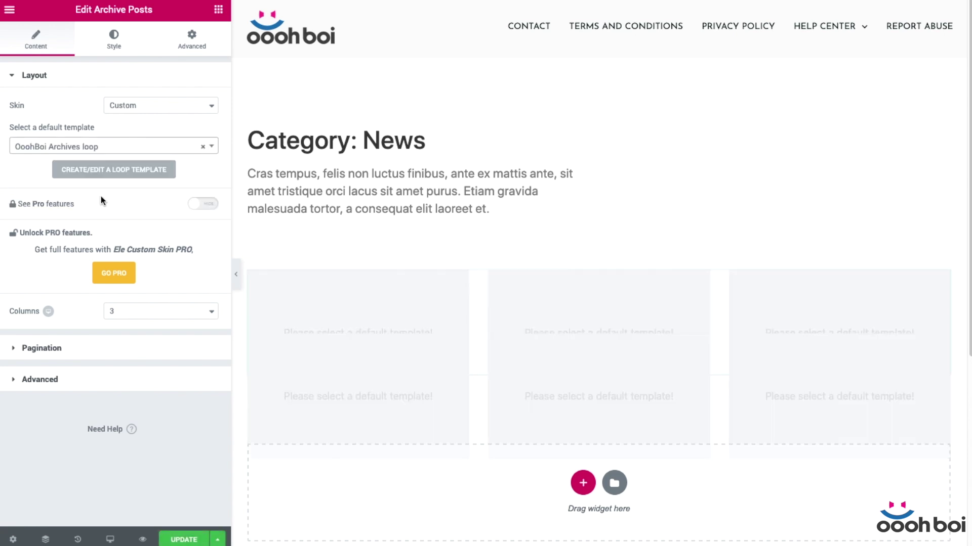
- Set the Archive Posts grid to 1 column and update the archive template
click(131, 313)
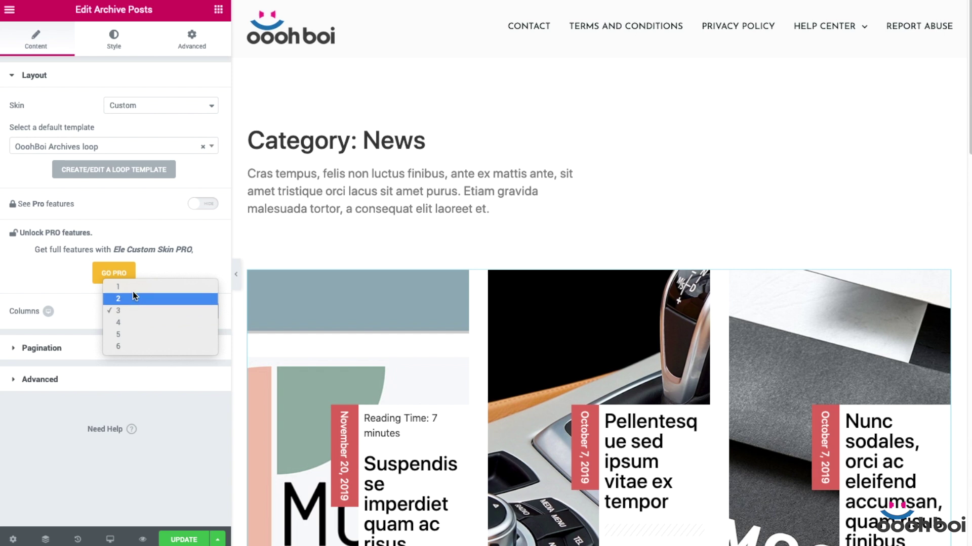
click(134, 289)
scroll(751, 195, down, 5)
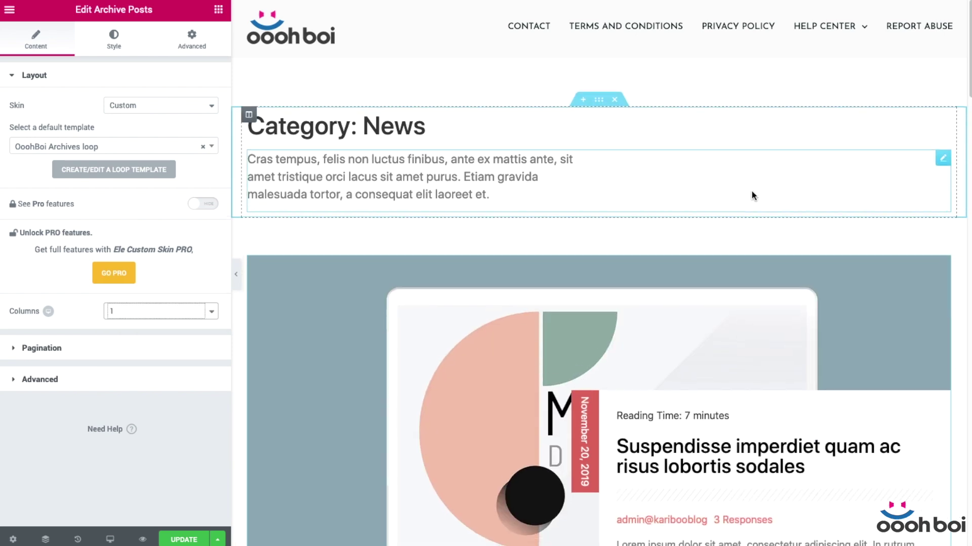
scroll(754, 191, down, 6)
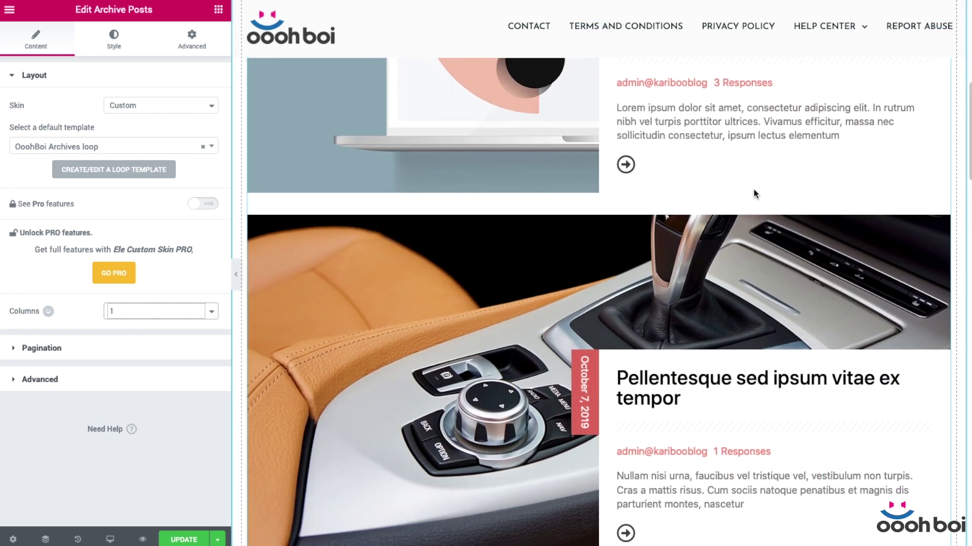
scroll(753, 191, down, 9)
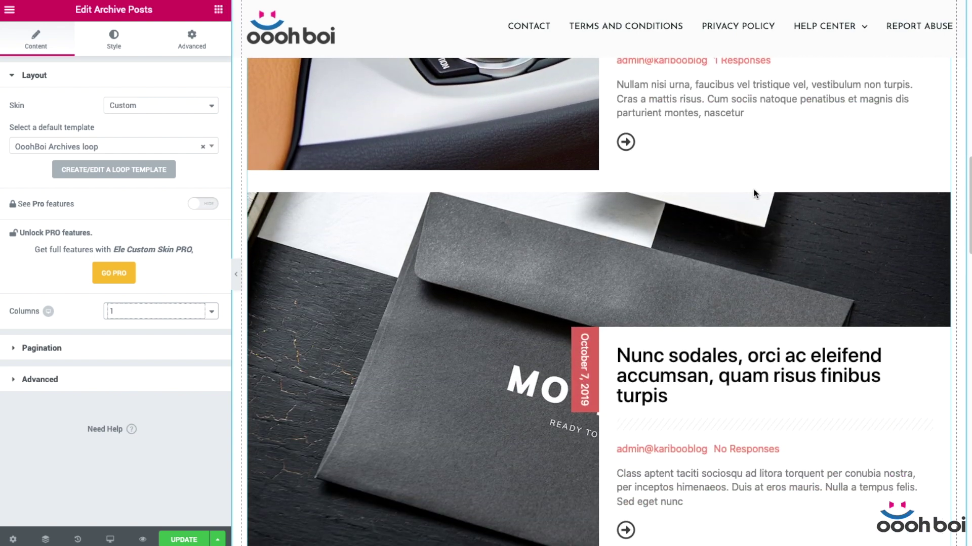
scroll(754, 193, down, 9)
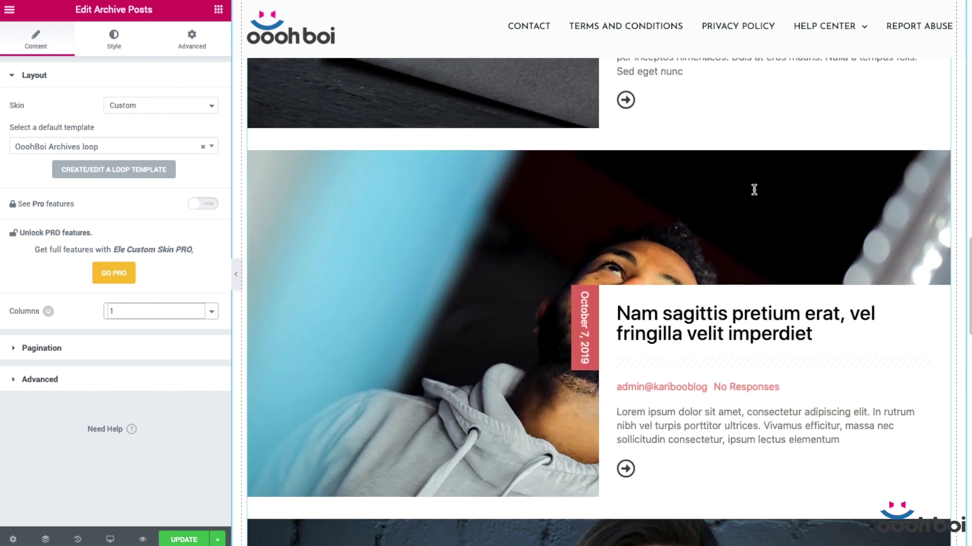
scroll(754, 192, down, 16)
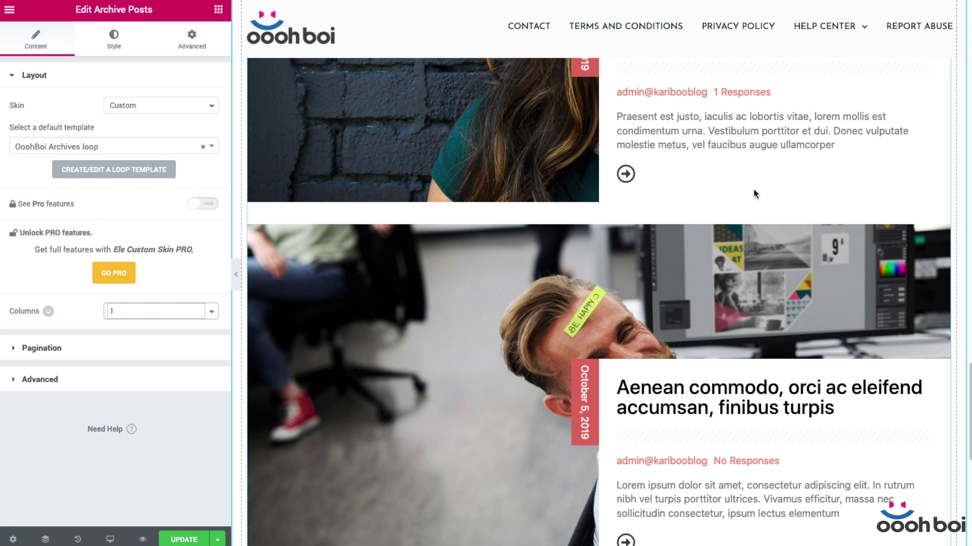
scroll(754, 192, up, 20)
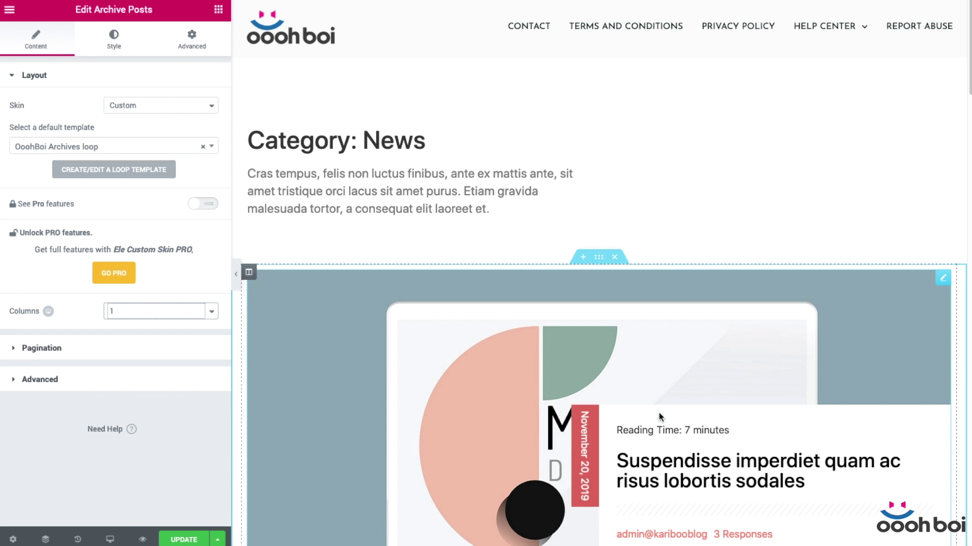
click(175, 540)
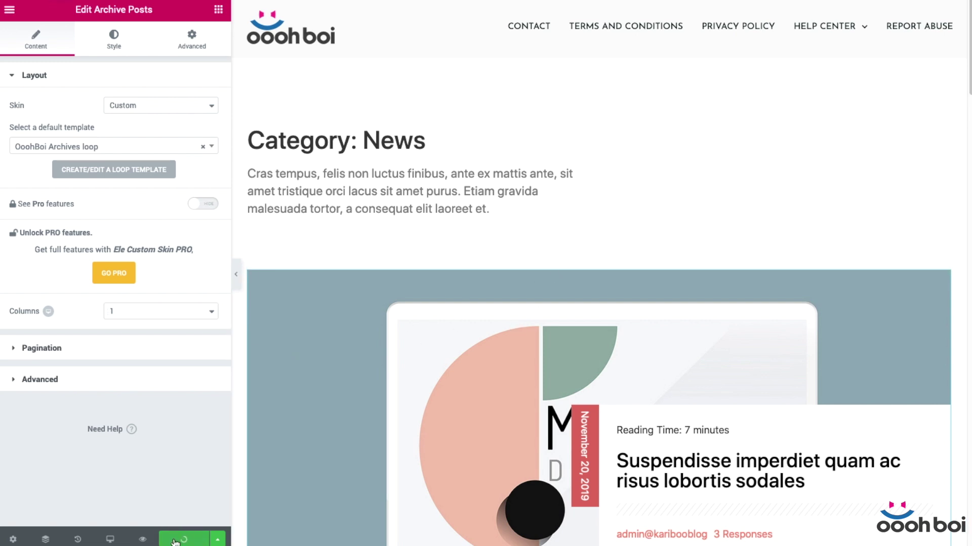
- Look through the post cards in the archive grid down to the last post
scroll(749, 224, down, 5)
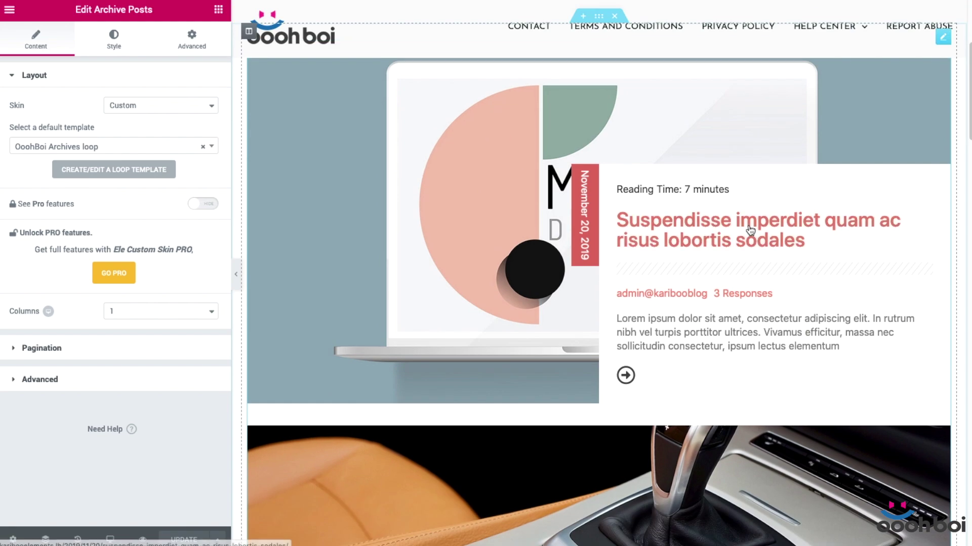
scroll(750, 230, down, 20)
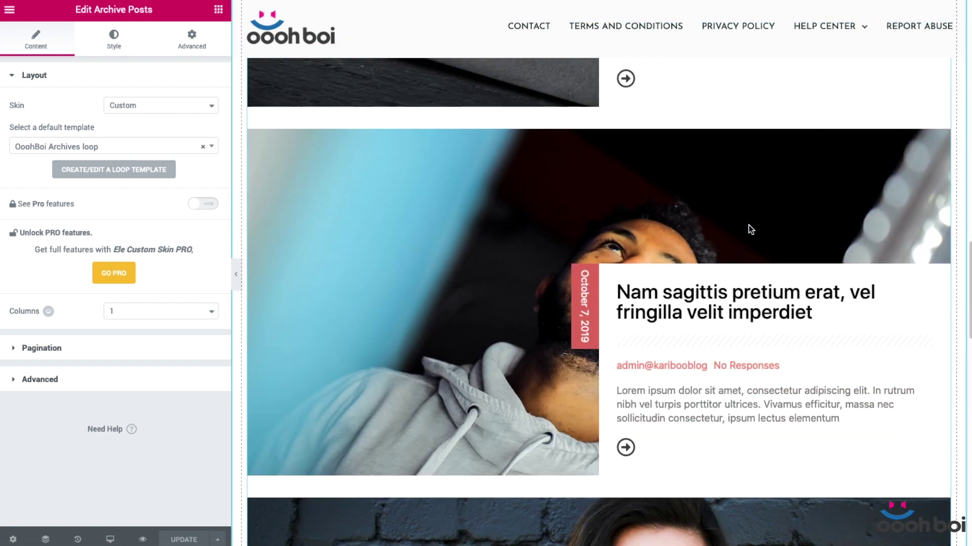
scroll(749, 229, up, 1)
scroll(749, 229, down, 15)
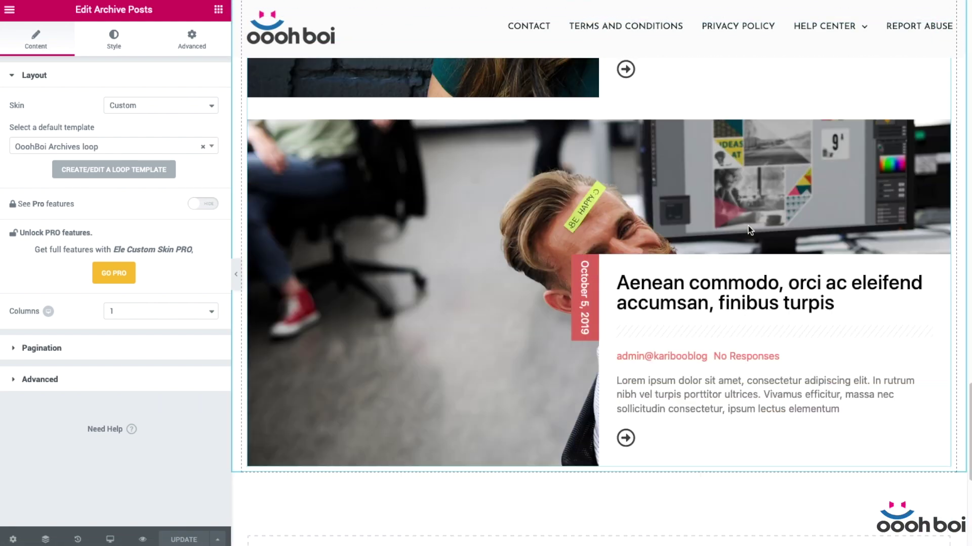
scroll(749, 229, down, 1)
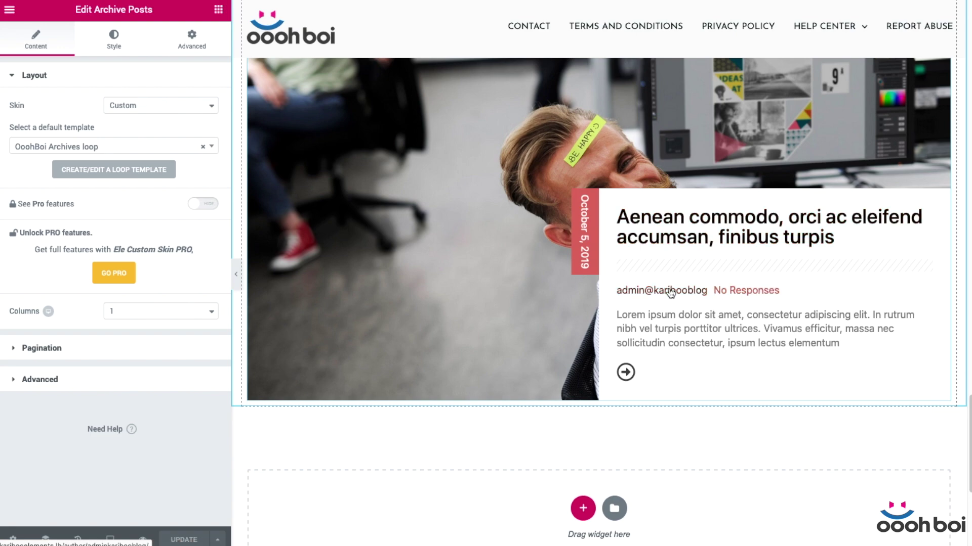
- Preview the archive template on the live site and look through the post cards of the News category
scroll(673, 296, up, 20)
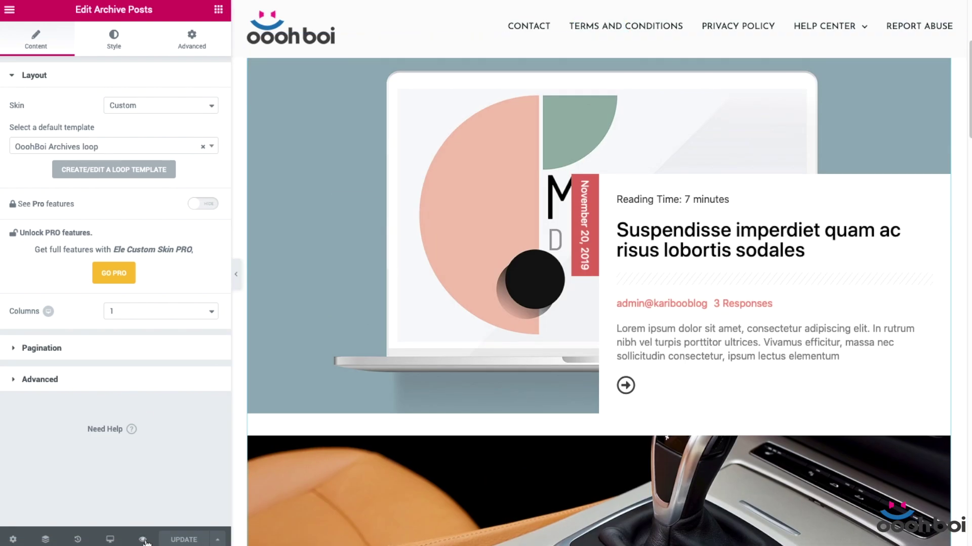
click(143, 540)
click(167, 510)
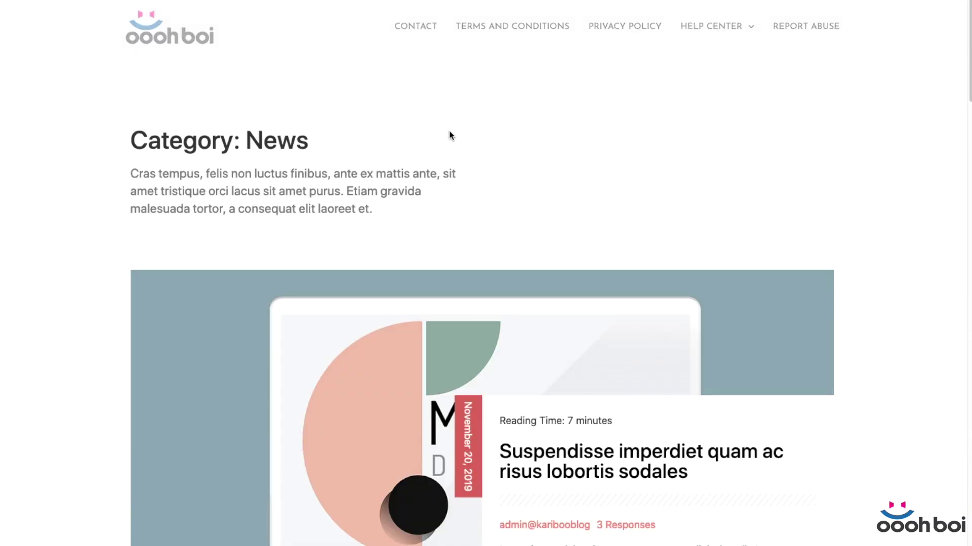
scroll(800, 245, down, 5)
scroll(800, 245, down, 12)
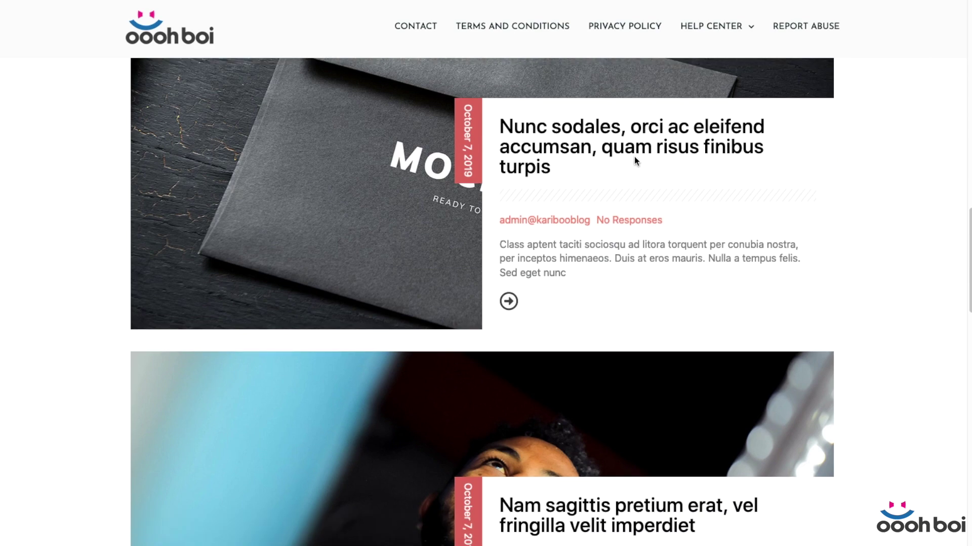
- Open the "Nunc sodales" post from its card title and look over its single post page down to the footer
click(633, 147)
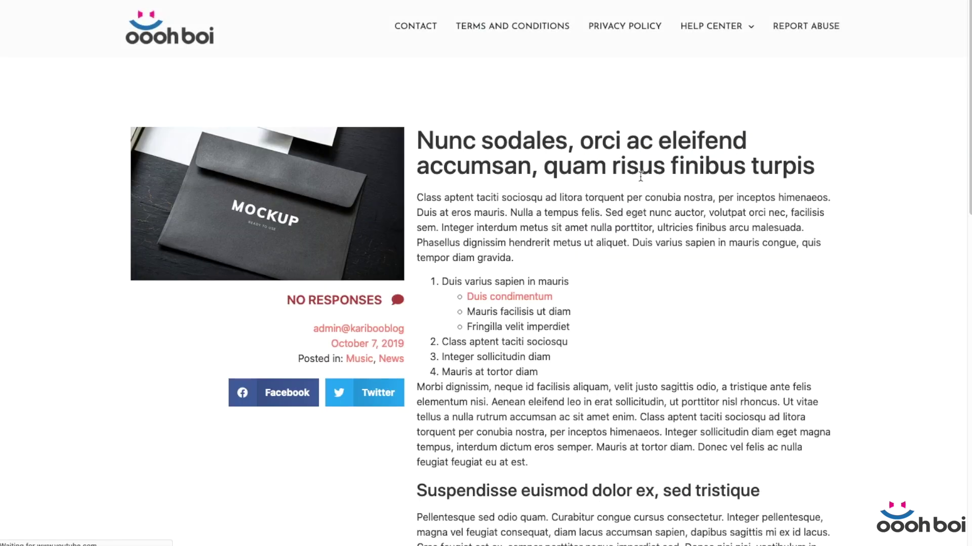
scroll(614, 202, down, 6)
scroll(640, 178, down, 7)
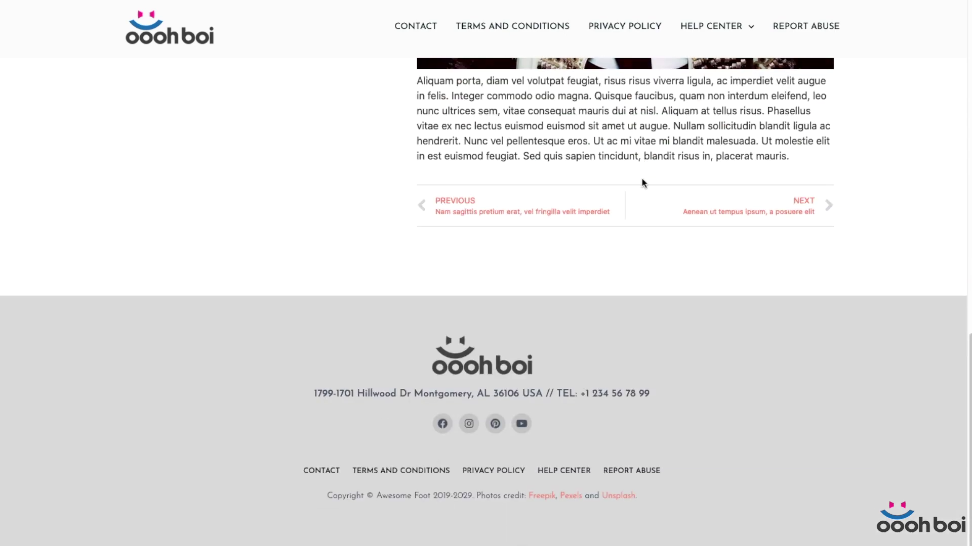
scroll(640, 181, up, 15)
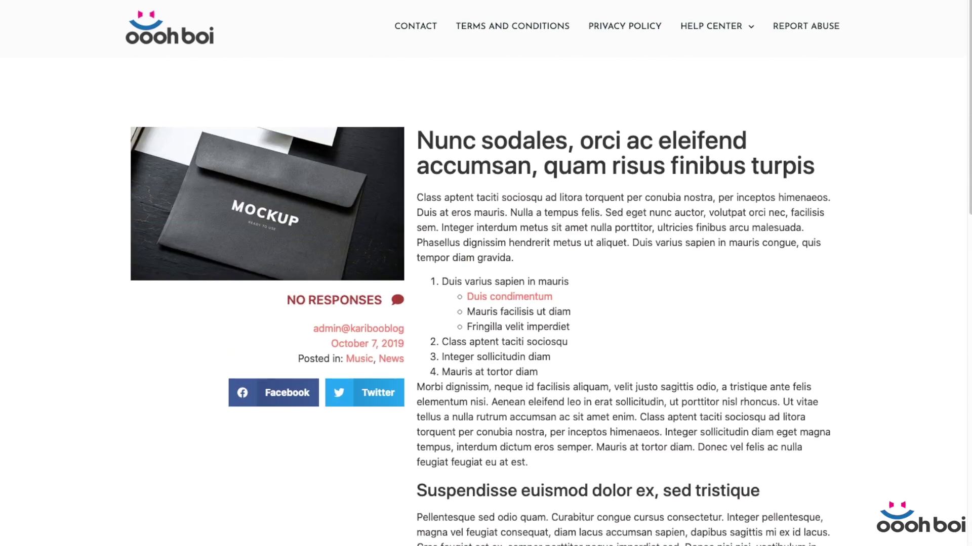
- Go back to the News category archive and look through the remaining cards down to the last post
key(super+Left)
scroll(836, 263, down, 20)
scroll(837, 268, down, 13)
scroll(838, 268, up, 3)
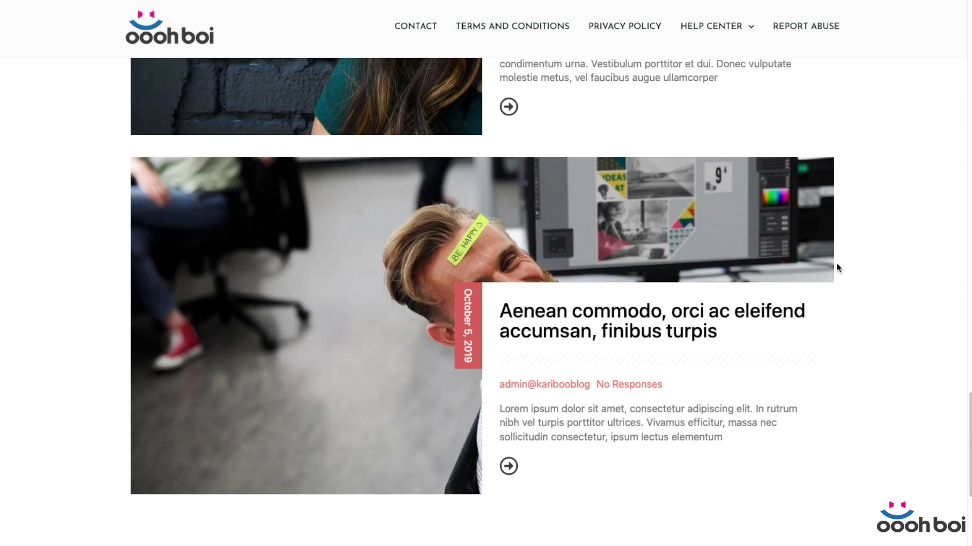
- Return to the archive template in the editor and review the post cards in the Archive Posts grid
click(734, 314)
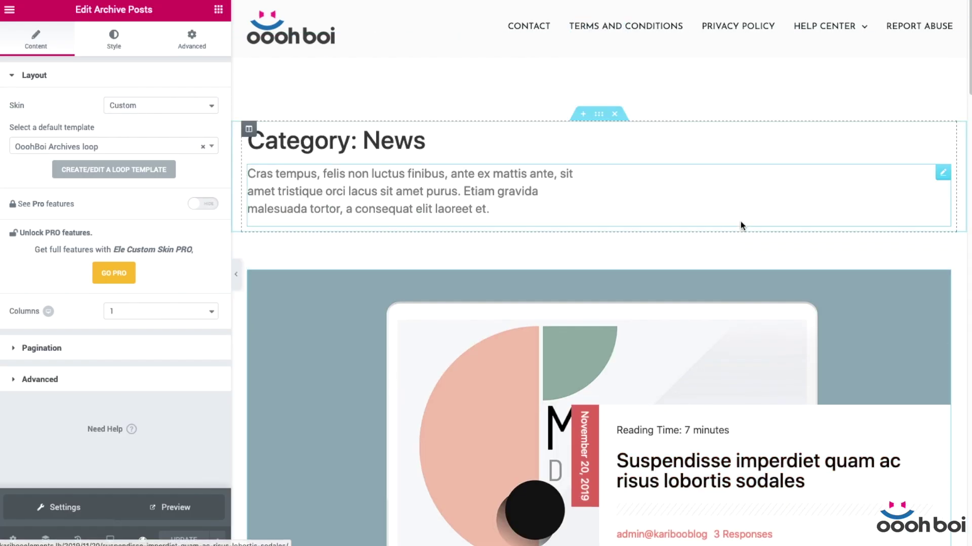
scroll(755, 308, down, 15)
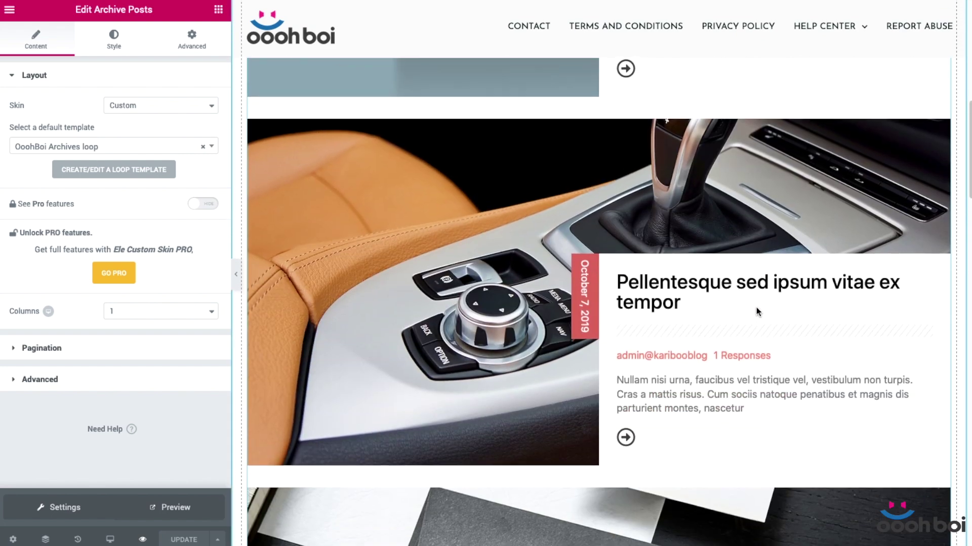
scroll(756, 314, down, 4)
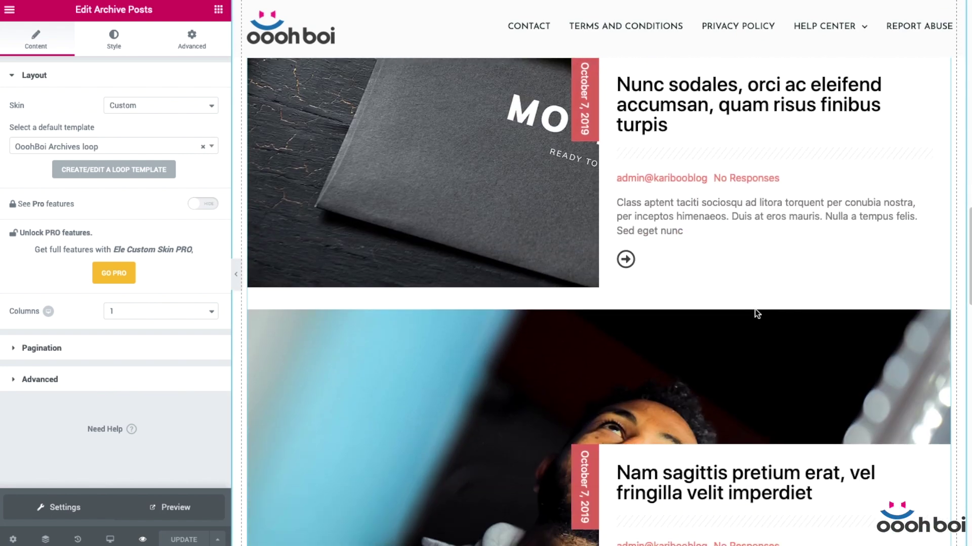
scroll(754, 313, down, 4)
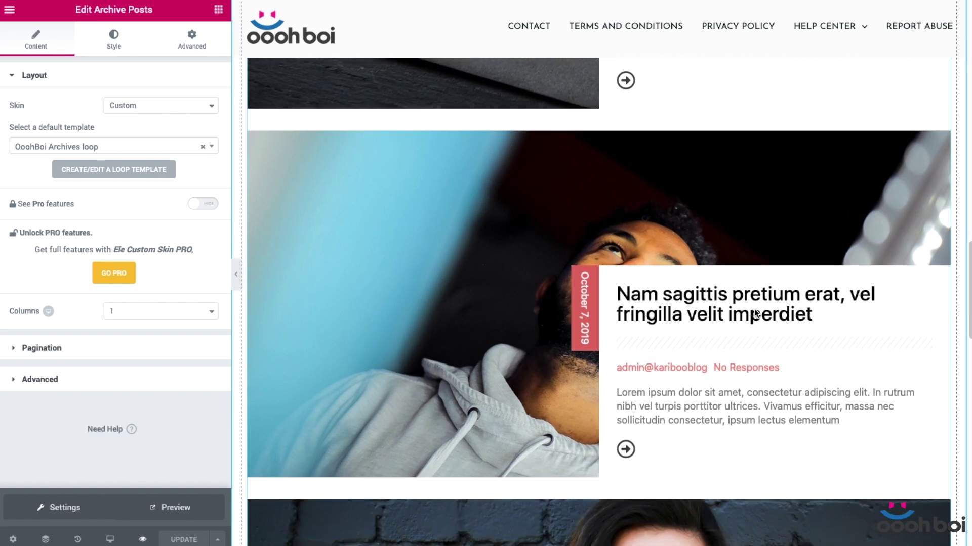
scroll(753, 312, down, 11)
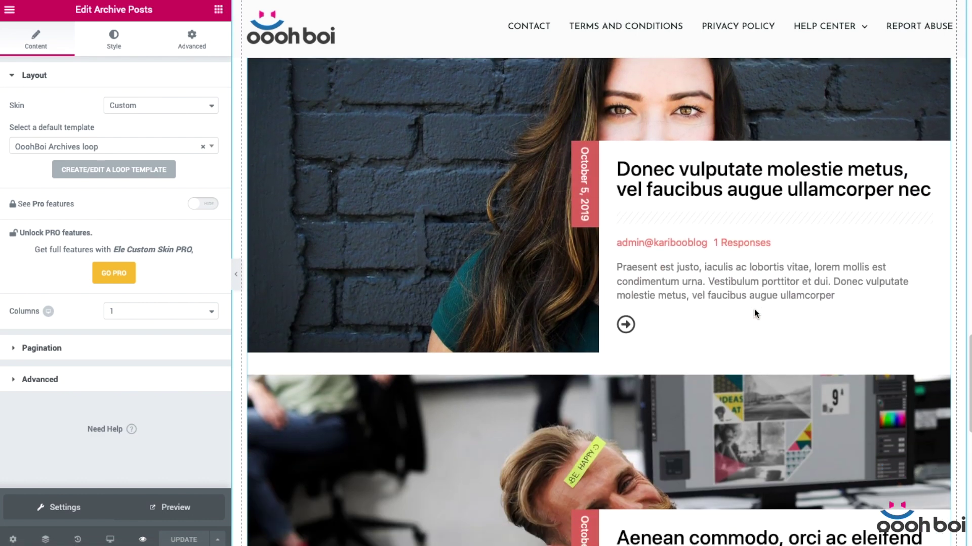